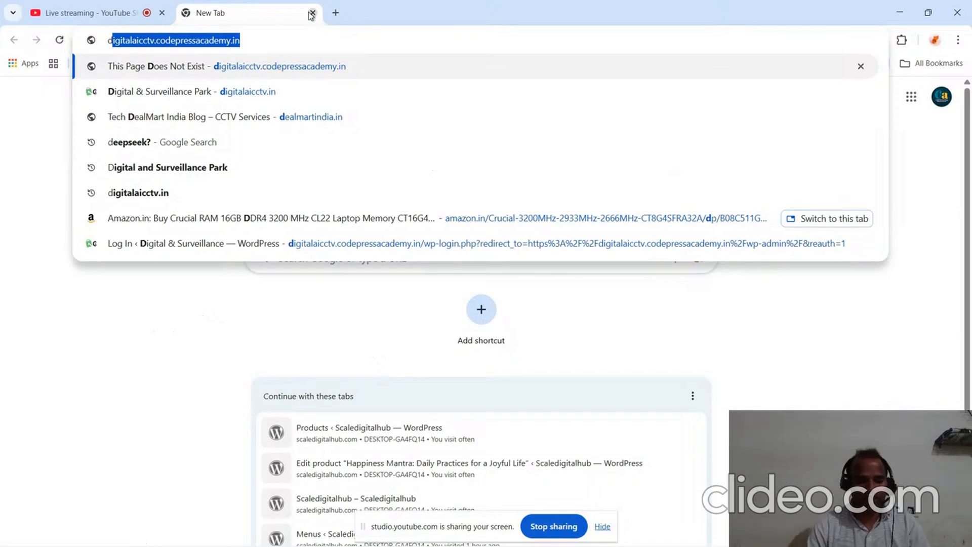
Open demo.codepressacademy.in/wp-admin/ and log in to WordPress with the prefilled credentials.
{"action": "type", "text": "em"}
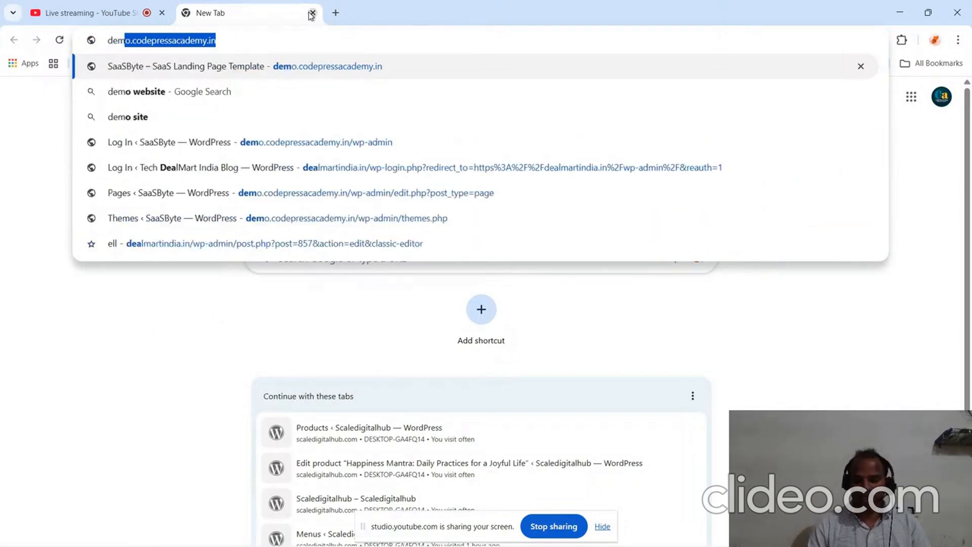
{"action": "key", "text": "Right"}
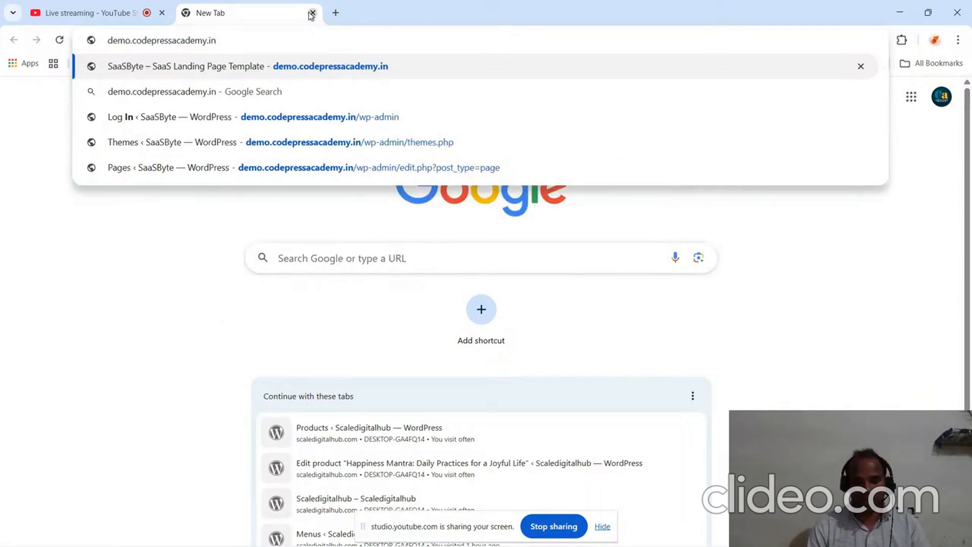
{"action": "type", "text": "/w"}
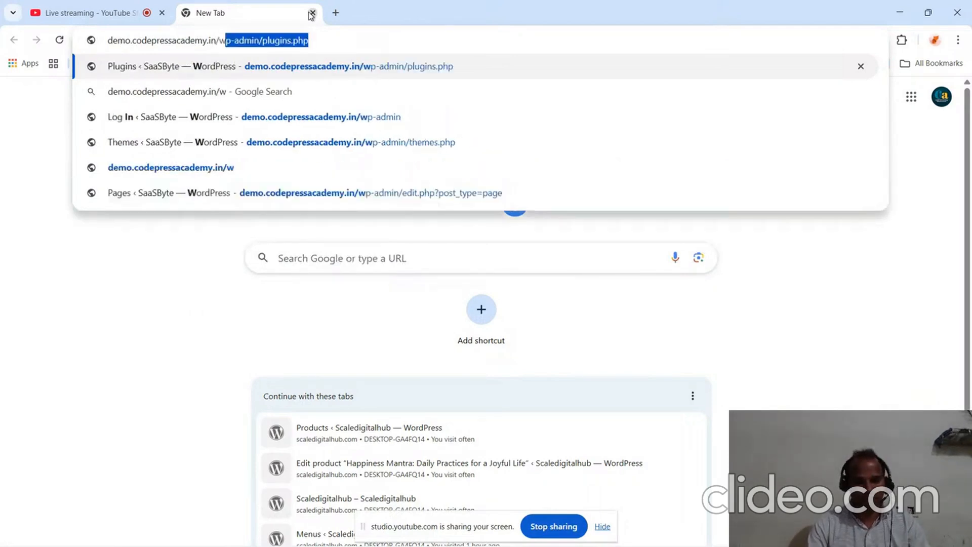
{"action": "type", "text": "p-admi"}
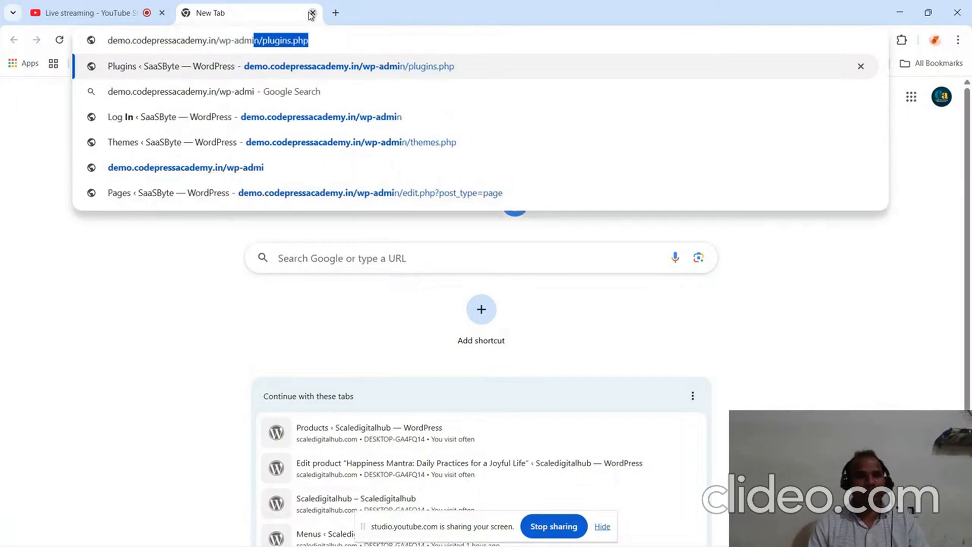
{"action": "key", "text": "End"}
{"action": "key", "text": "BackSpace"}
{"action": "key", "text": "BackSpace"}
{"action": "key", "text": "BackSpace"}
{"action": "key", "text": "BackSpace"}
{"action": "key", "text": "BackSpace"}
{"action": "key", "text": "BackSpace"}
{"action": "key", "text": "BackSpace"}
{"action": "key", "text": "BackSpace"}
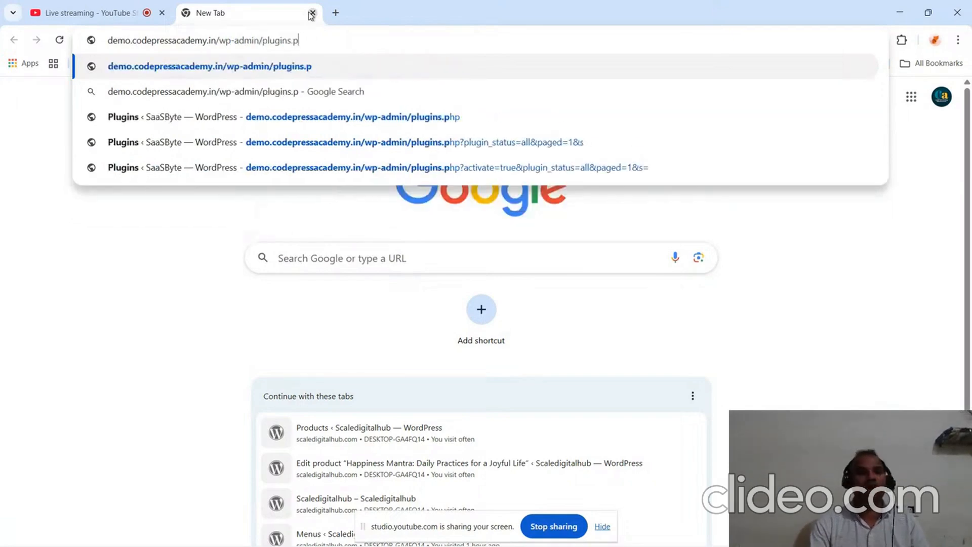
{"action": "key", "text": "BackSpace"}
{"action": "key", "text": "BackSpace"}
{"action": "key", "text": "BackSpace"}
{"action": "key", "text": "BackSpace"}
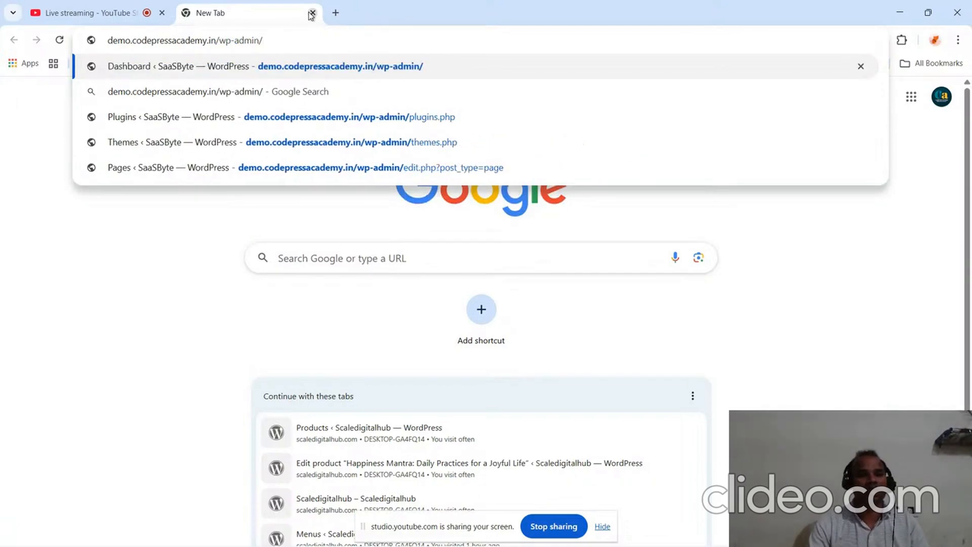
{"action": "key", "text": "Return"}
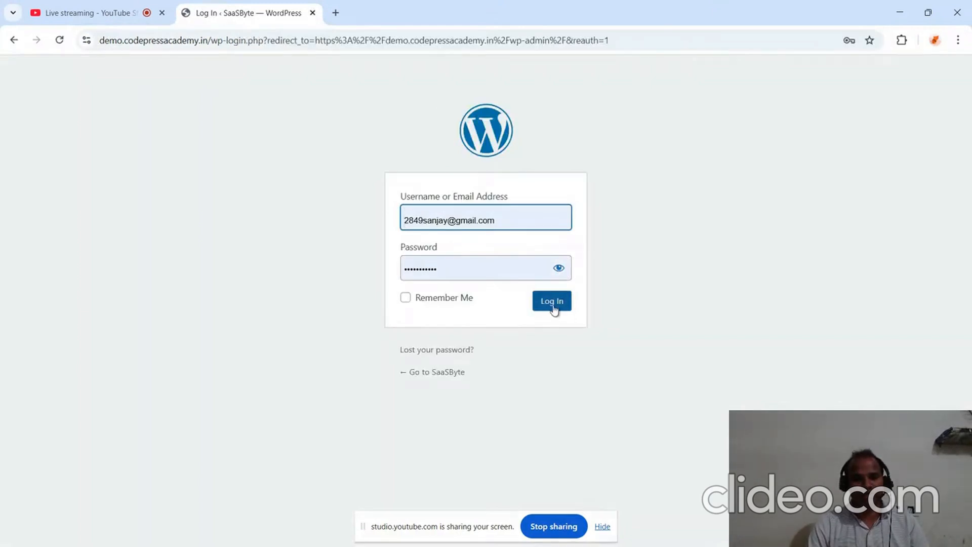
{"action": "left_click", "coordinate": [552, 303]}
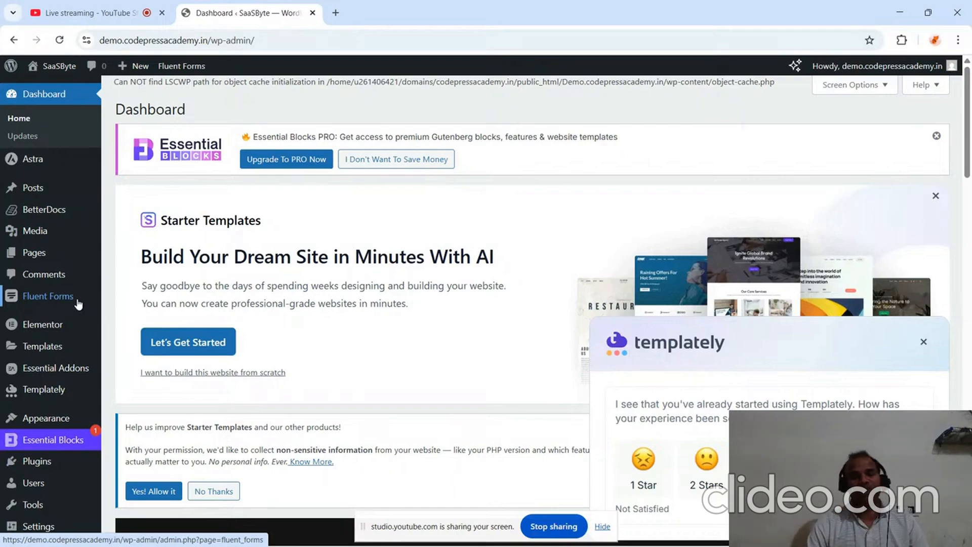
{"action": "scroll", "coordinate": [36, 347], "scroll_direction": "down", "scroll_amount": 5}
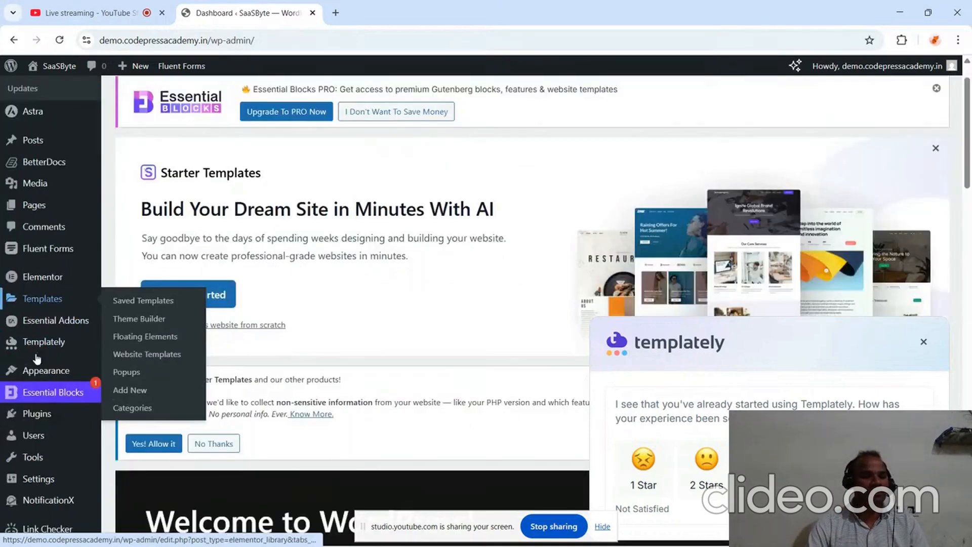
{"action": "scroll", "coordinate": [36, 358], "scroll_direction": "up", "scroll_amount": 5}
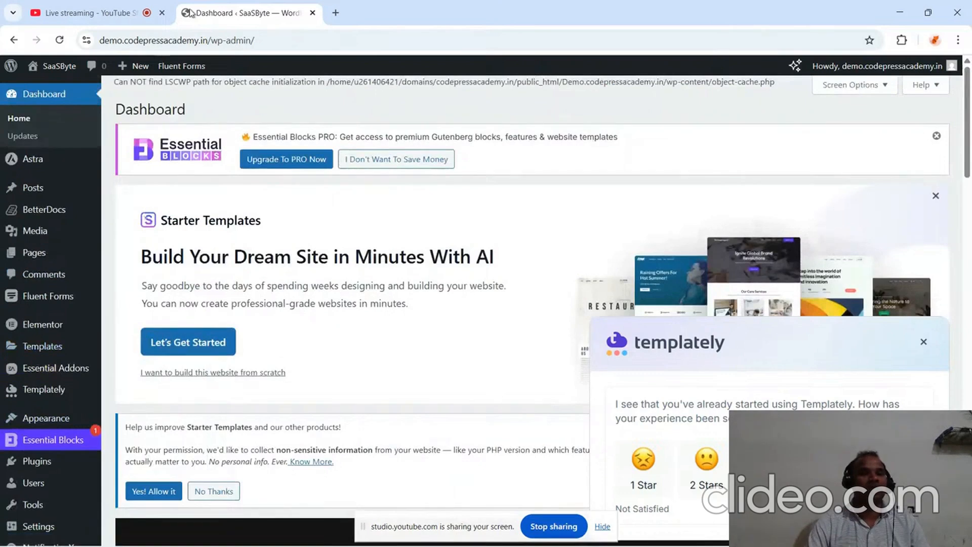
{"action": "left_click", "coordinate": [109, 13]}
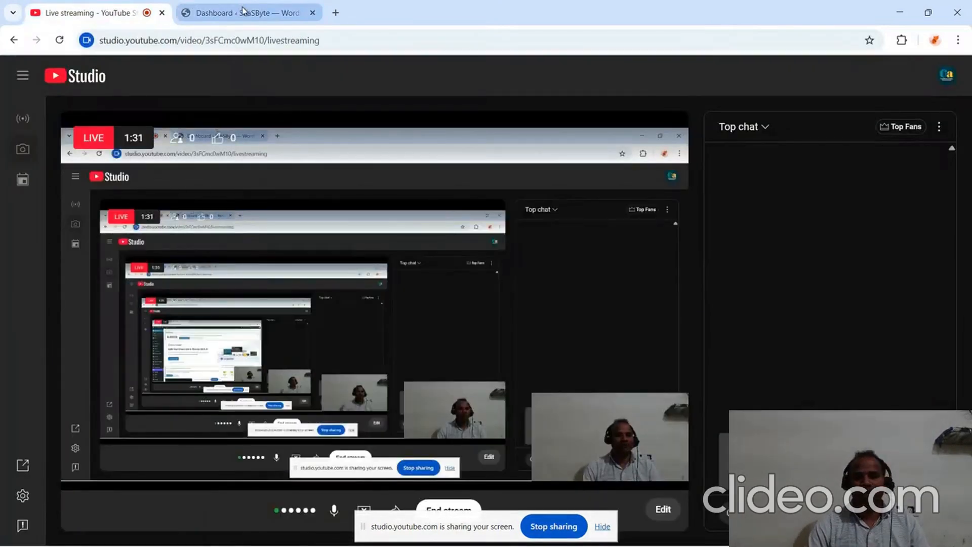
{"action": "left_click", "coordinate": [244, 14]}
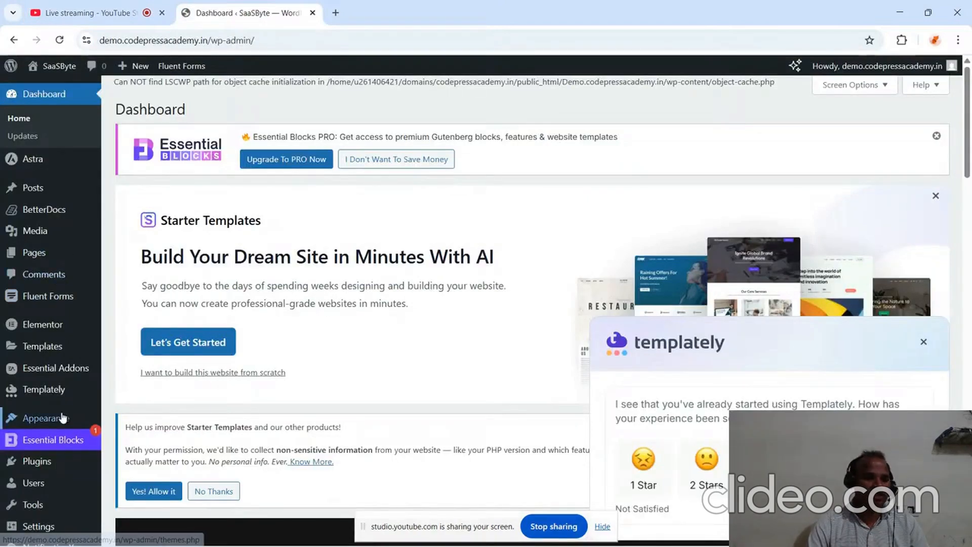
{"action": "mouse_move", "coordinate": [62, 418]}
{"action": "scroll", "coordinate": [63, 418], "scroll_direction": "down", "scroll_amount": 5}
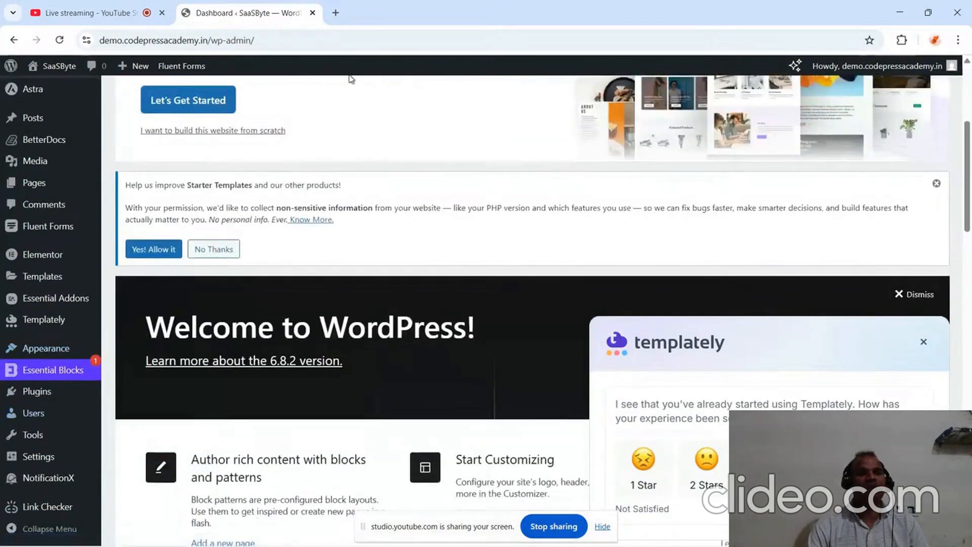
{"action": "scroll", "coordinate": [342, 188], "scroll_direction": "up", "scroll_amount": 1}
{"action": "scroll", "coordinate": [343, 188], "scroll_direction": "up", "scroll_amount": 3}
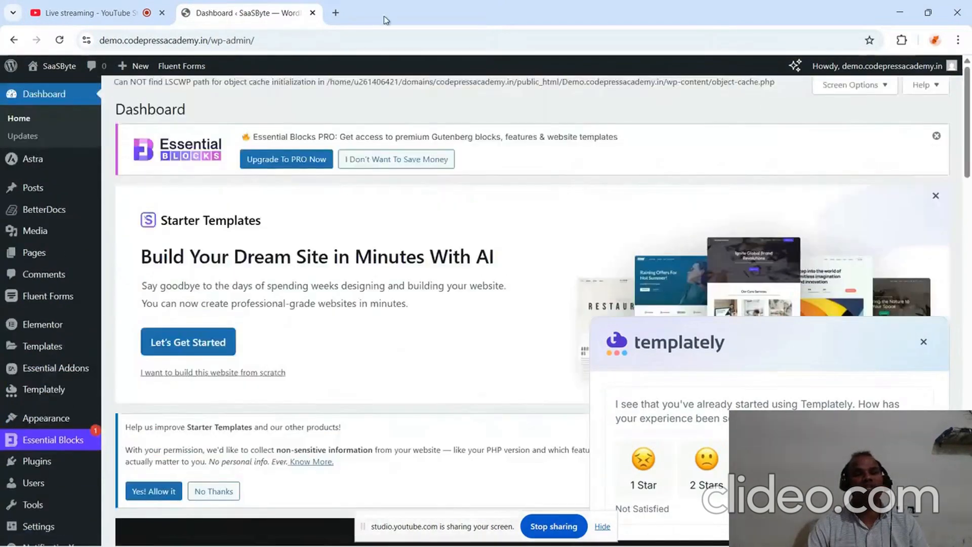
Search for "google form" in a new browser tab and open the Google Forms home page from the results.
{"action": "left_click", "coordinate": [335, 13]}
{"action": "type", "text": "goo"}
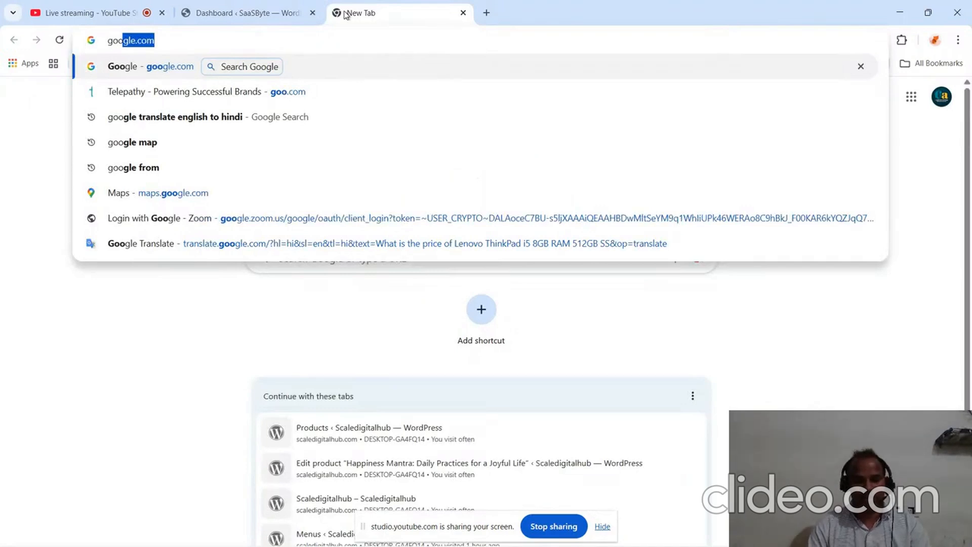
{"action": "type", "text": "gle "}
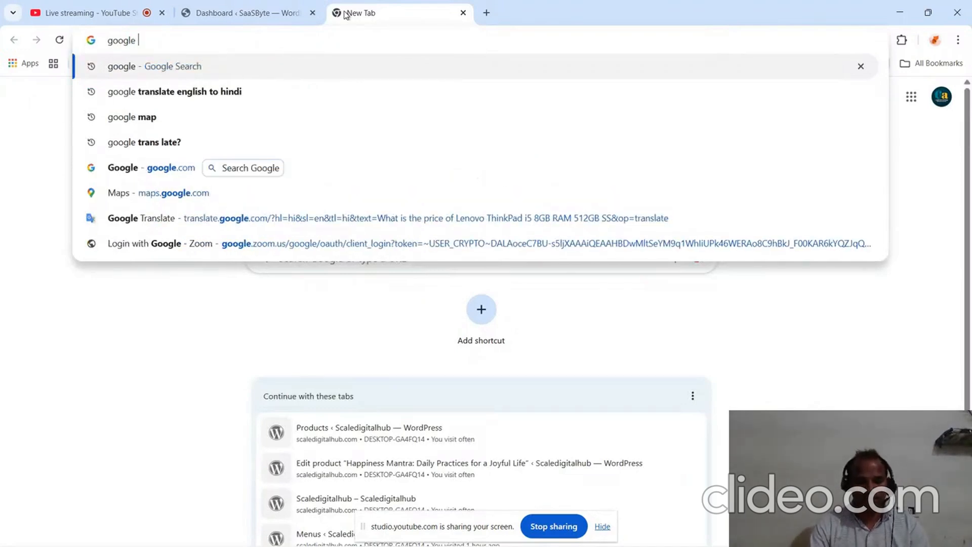
{"action": "type", "text": "form"}
{"action": "key", "text": "BackSpace"}
{"action": "key", "text": "BackSpace"}
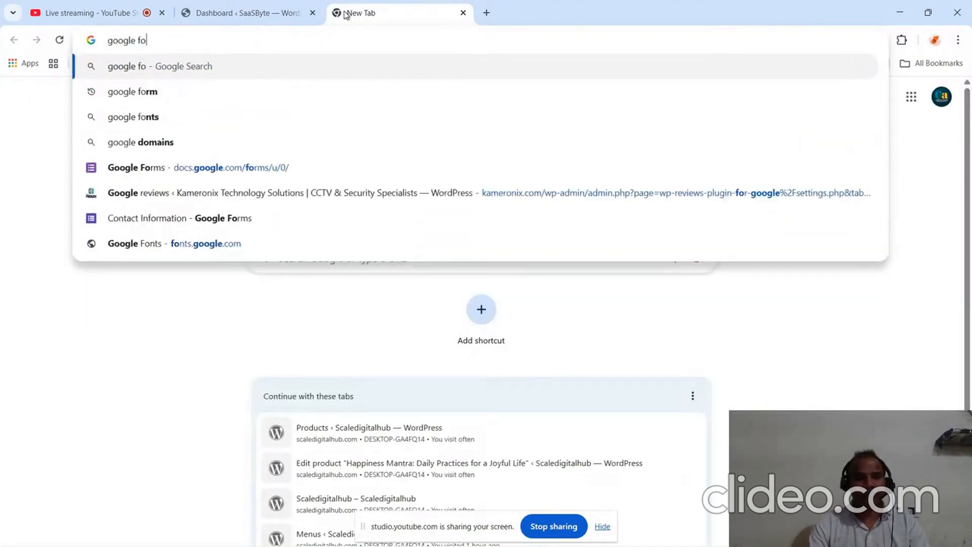
{"action": "type", "text": "rm"}
{"action": "key", "text": "Return"}
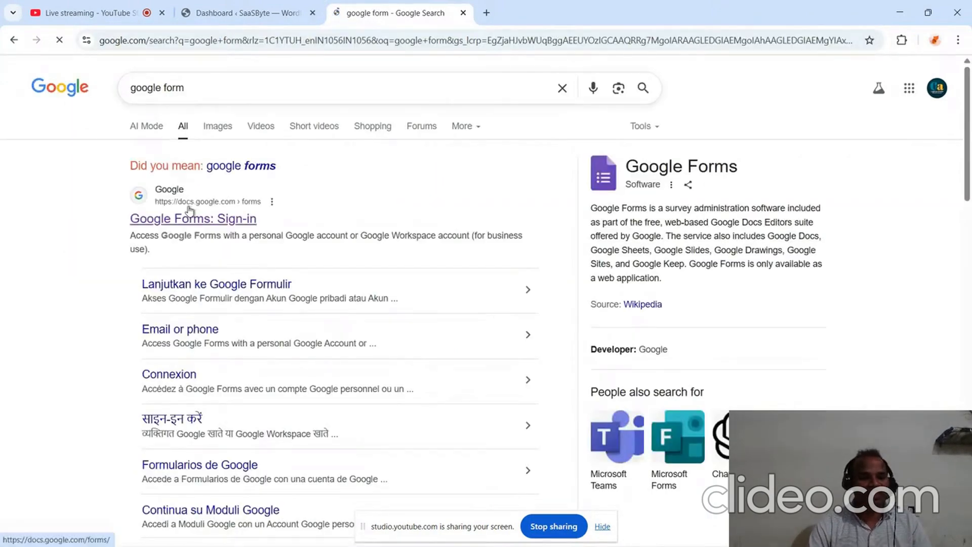
{"action": "left_click", "coordinate": [221, 89]}
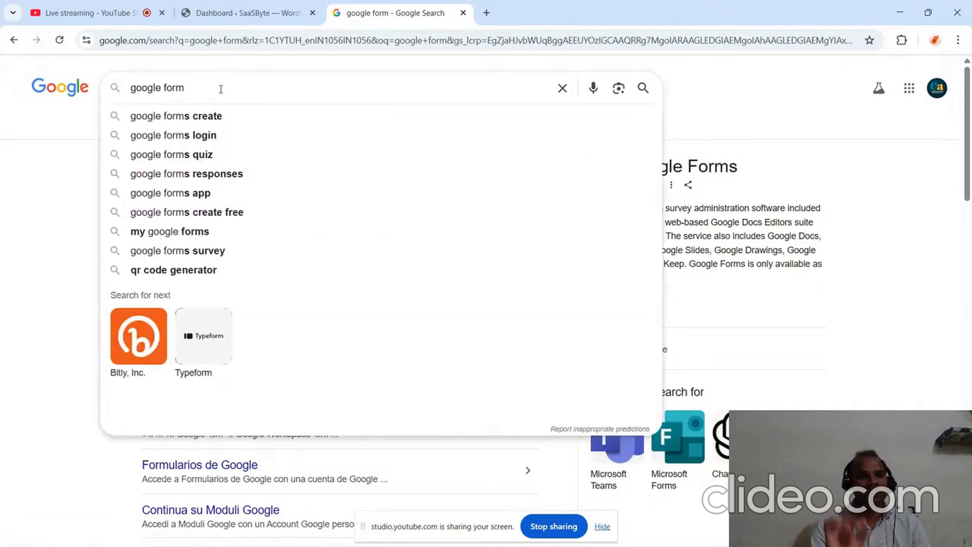
{"action": "key", "text": "Return"}
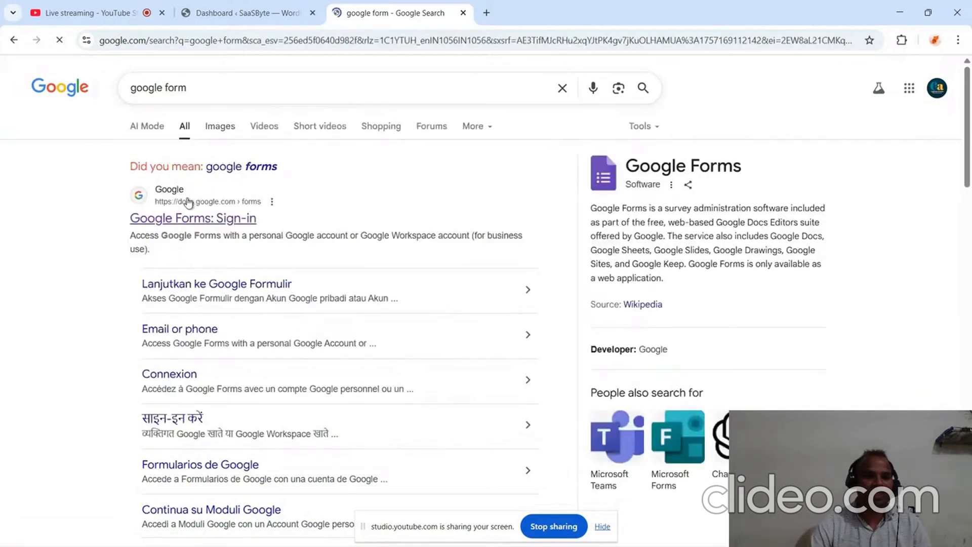
{"action": "left_click", "coordinate": [188, 202]}
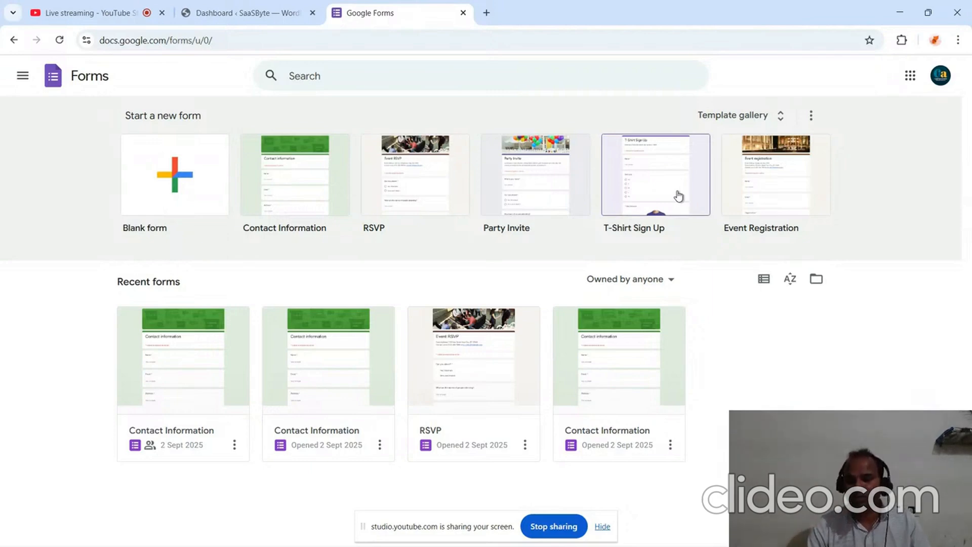
Create a form from the Event Registration template and look through its questions down to the payment acknowledgement.
{"action": "left_click", "coordinate": [786, 202]}
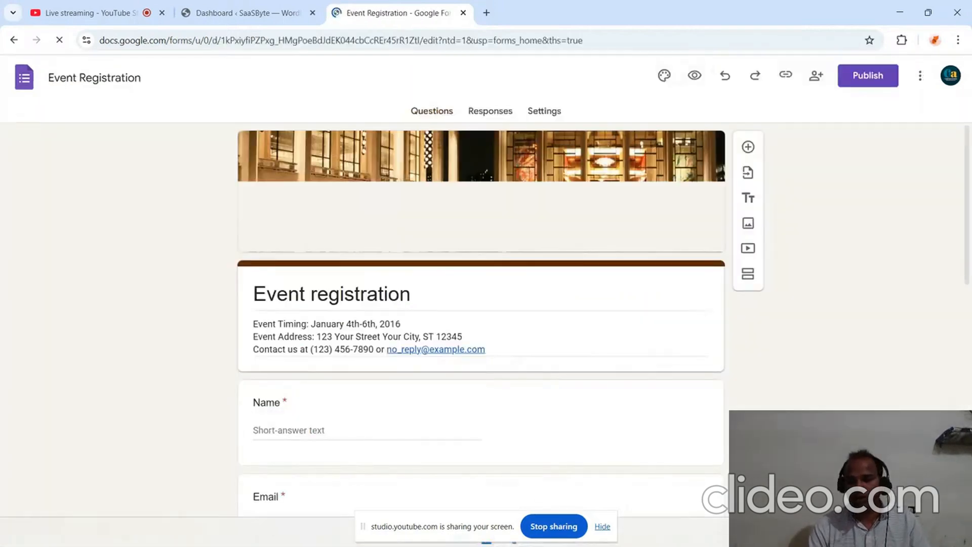
{"action": "scroll", "coordinate": [634, 362], "scroll_direction": "down", "scroll_amount": 3}
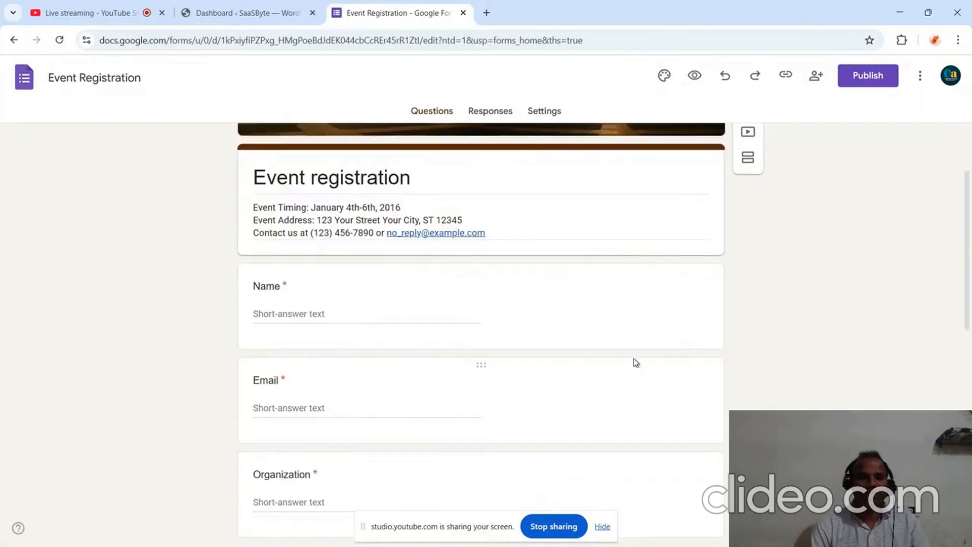
{"action": "scroll", "coordinate": [634, 362], "scroll_direction": "down", "scroll_amount": 3}
{"action": "scroll", "coordinate": [634, 363], "scroll_direction": "down", "scroll_amount": 3}
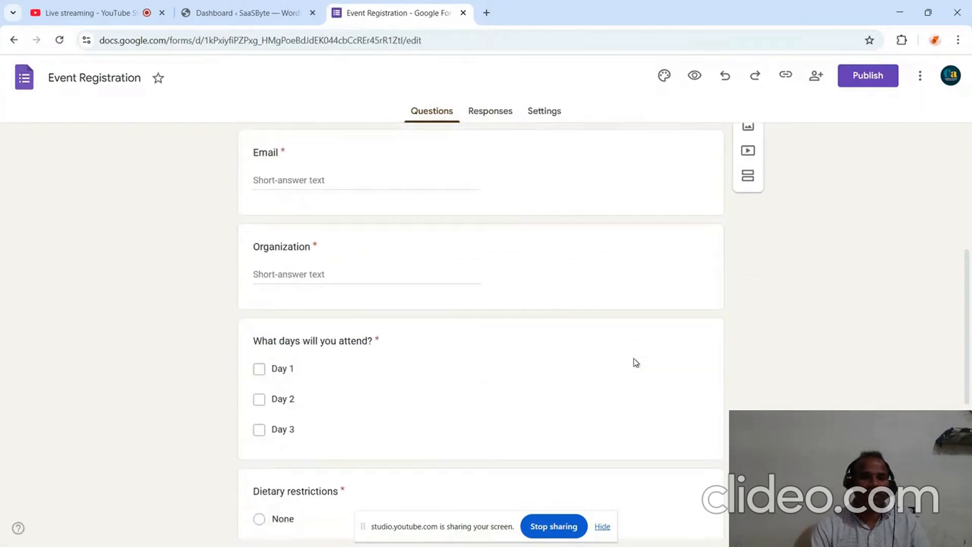
{"action": "scroll", "coordinate": [462, 321], "scroll_direction": "down", "scroll_amount": 3}
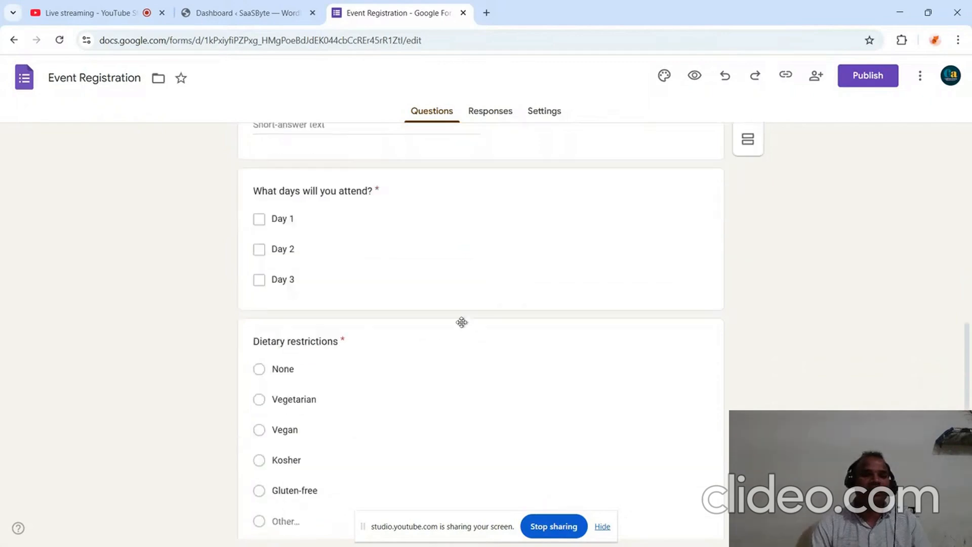
{"action": "scroll", "coordinate": [462, 324], "scroll_direction": "down", "scroll_amount": 3}
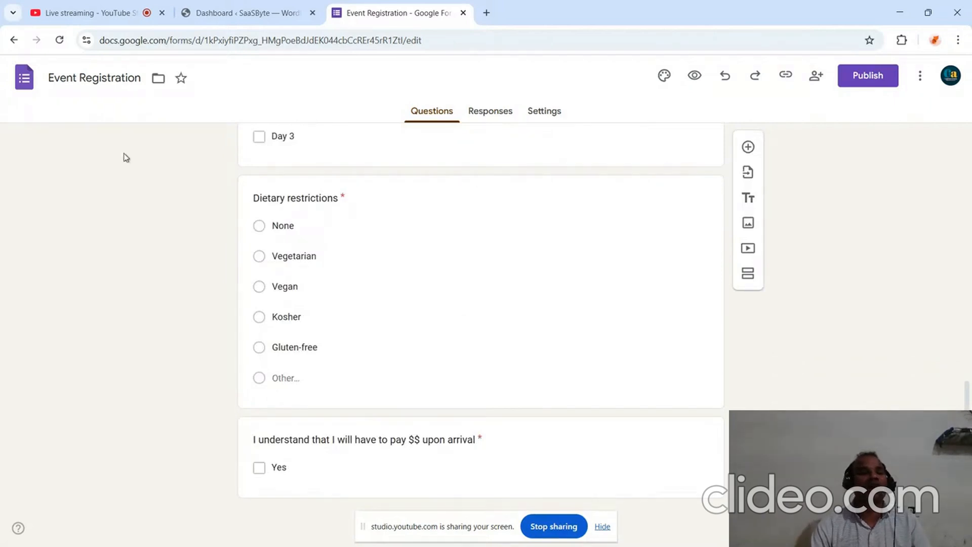
Return to the Google Forms home page, open the recent Contact Information form beside RSVP and look through its fields.
{"action": "left_click", "coordinate": [15, 40]}
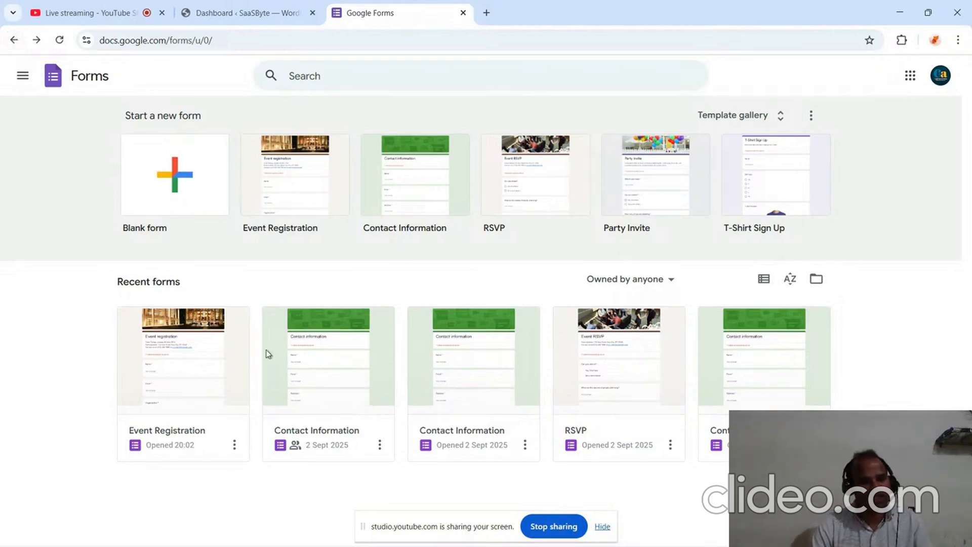
{"action": "left_click", "coordinate": [476, 392]}
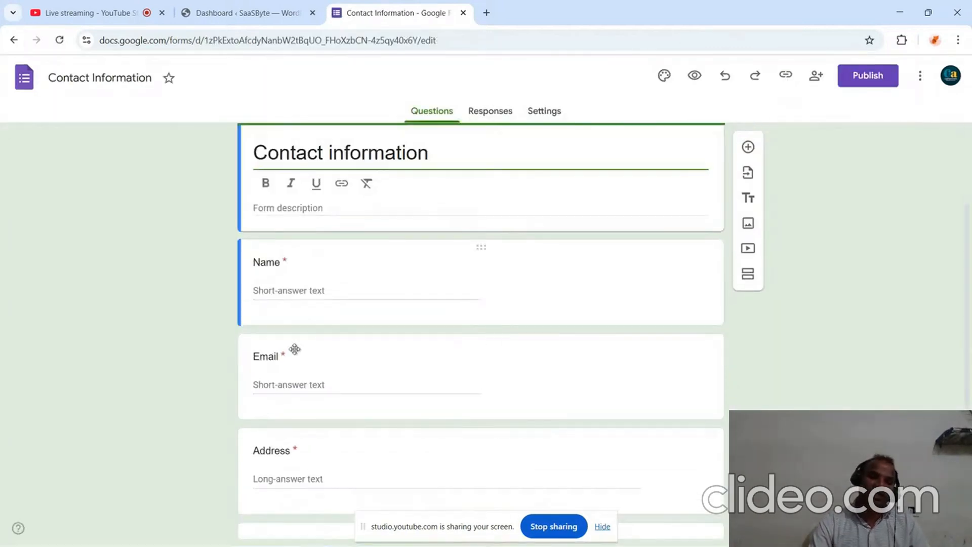
{"action": "scroll", "coordinate": [302, 410], "scroll_direction": "down", "scroll_amount": 4}
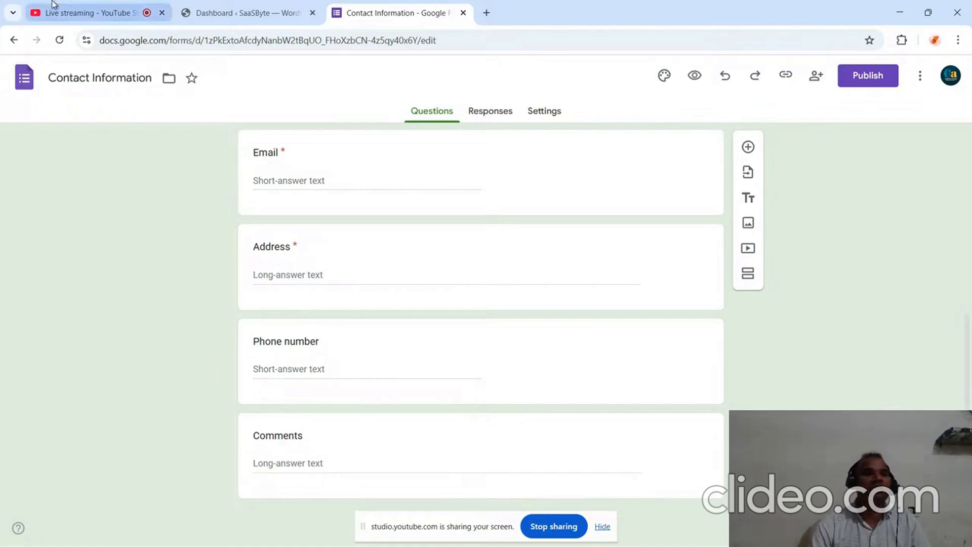
{"action": "left_click", "coordinate": [76, 13]}
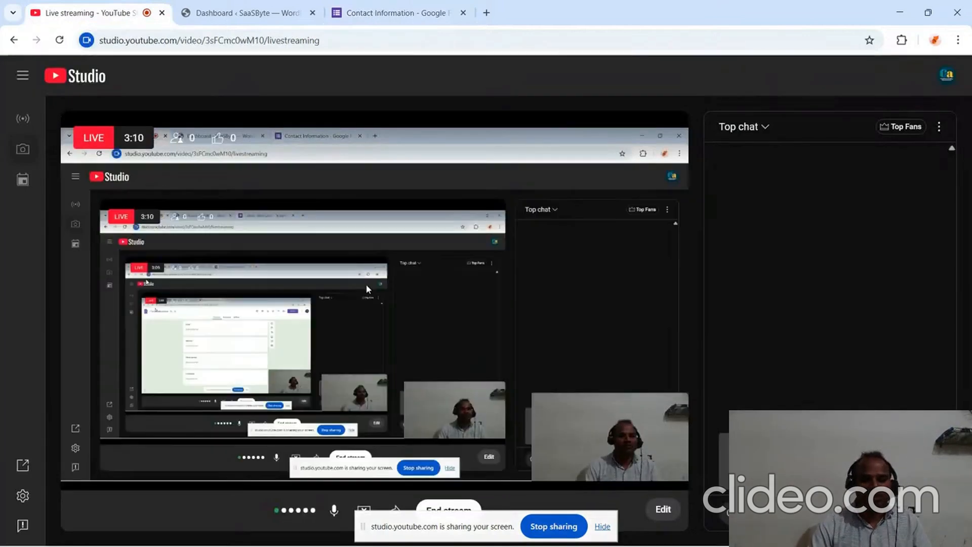
{"action": "left_click", "coordinate": [254, 13]}
{"action": "mouse_move", "coordinate": [70, 217]}
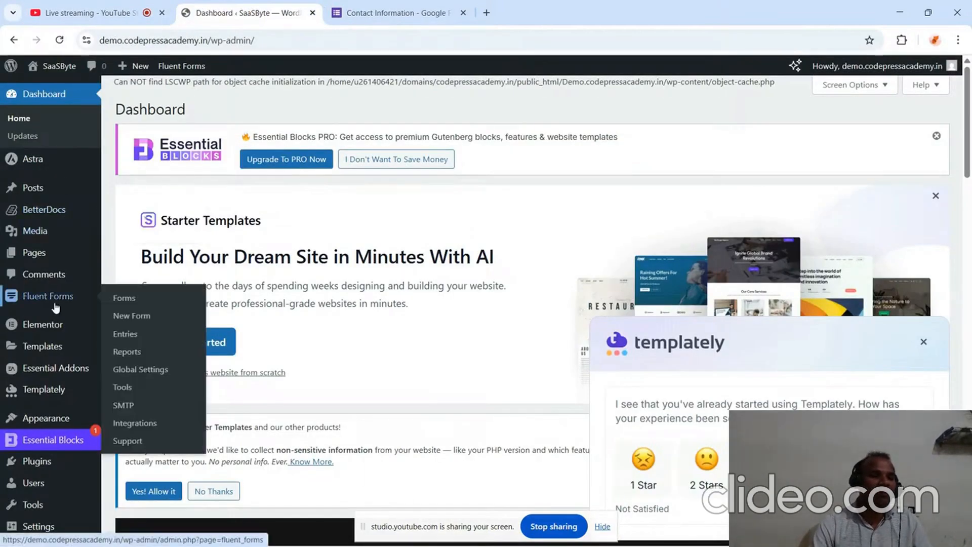
{"action": "scroll", "coordinate": [56, 298], "scroll_direction": "down", "scroll_amount": 7}
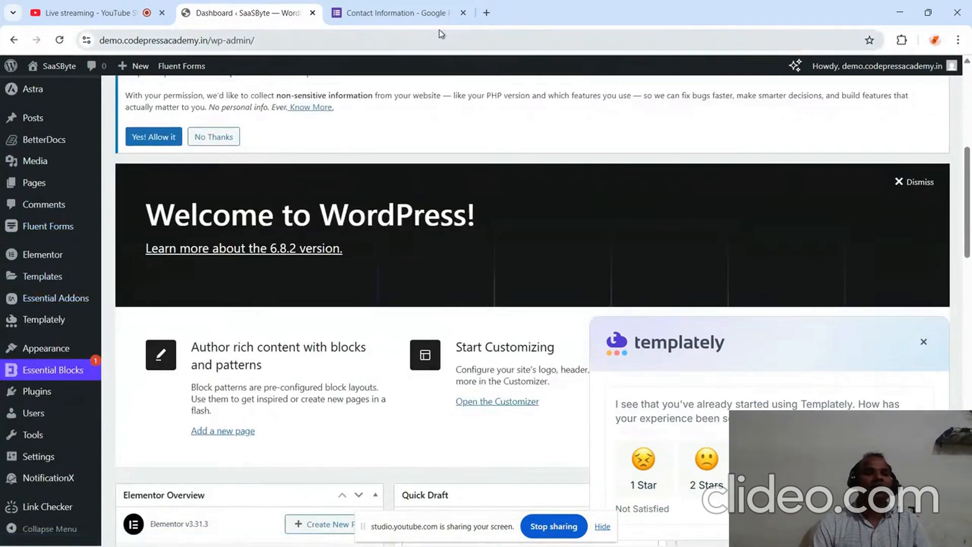
Open the live site demo.codepressacademy.in in a new browser tab.
{"action": "left_click", "coordinate": [487, 13]}
{"action": "type", "text": "code"}
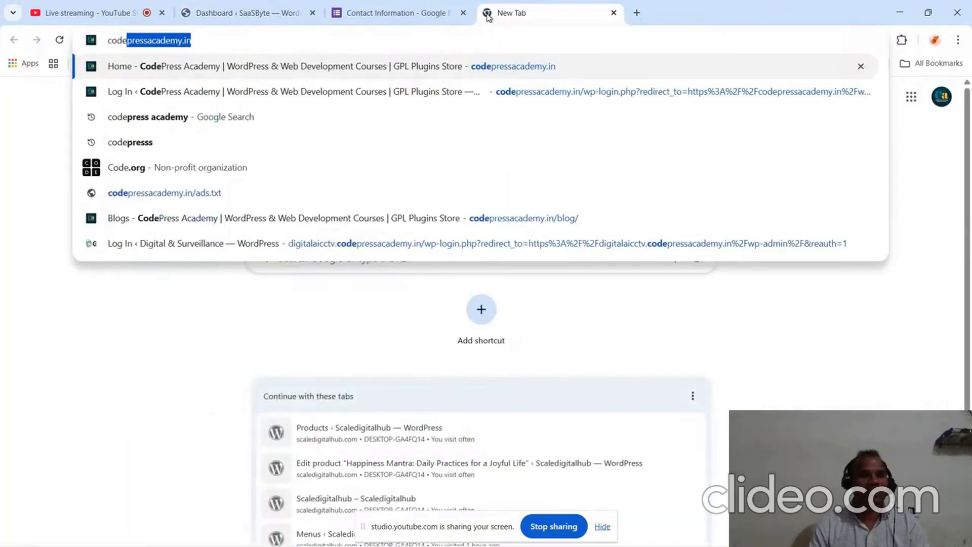
{"action": "key", "text": "BackSpace"}
{"action": "key", "text": "BackSpace"}
{"action": "key", "text": "BackSpace"}
{"action": "key", "text": "BackSpace"}
{"action": "key", "text": "BackSpace"}
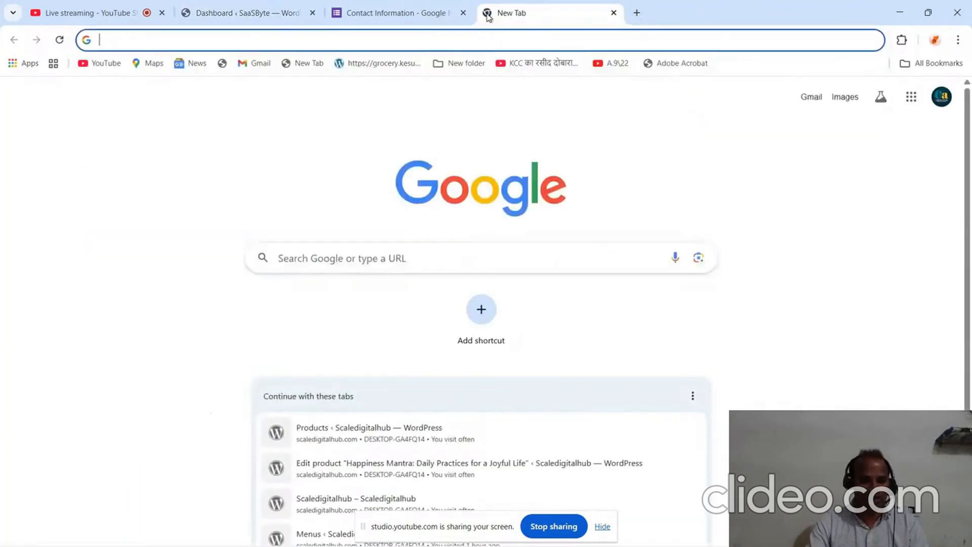
{"action": "type", "text": "demo"}
{"action": "key", "text": "Return"}
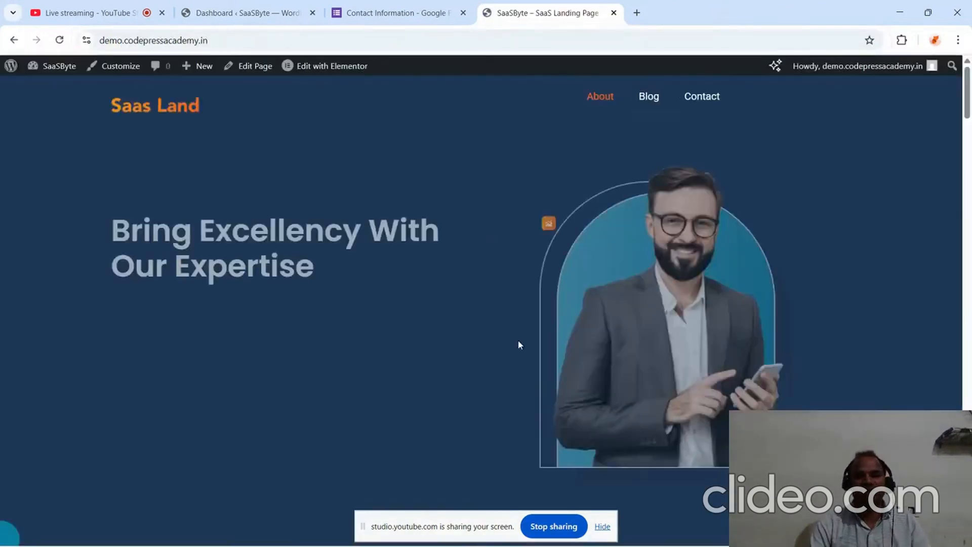
Look through the live SaaSByte home page and glance at the WordPress dashboard's site menu.
{"action": "scroll", "coordinate": [518, 339], "scroll_direction": "down", "scroll_amount": 4}
{"action": "scroll", "coordinate": [518, 341], "scroll_direction": "down", "scroll_amount": 8}
{"action": "scroll", "coordinate": [518, 339], "scroll_direction": "up", "scroll_amount": 12}
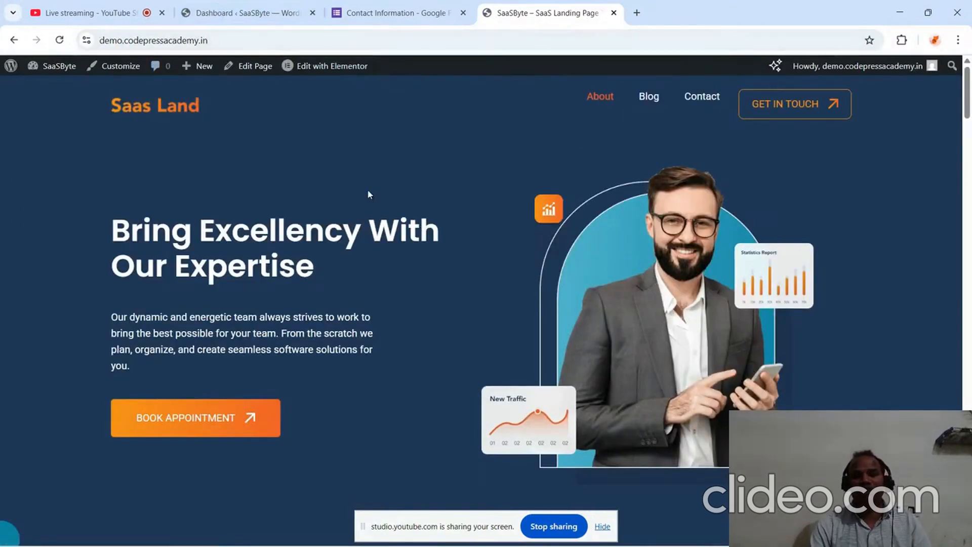
{"action": "scroll", "coordinate": [368, 190], "scroll_direction": "down", "scroll_amount": 6}
{"action": "scroll", "coordinate": [368, 190], "scroll_direction": "up", "scroll_amount": 6}
{"action": "left_click", "coordinate": [215, 6]}
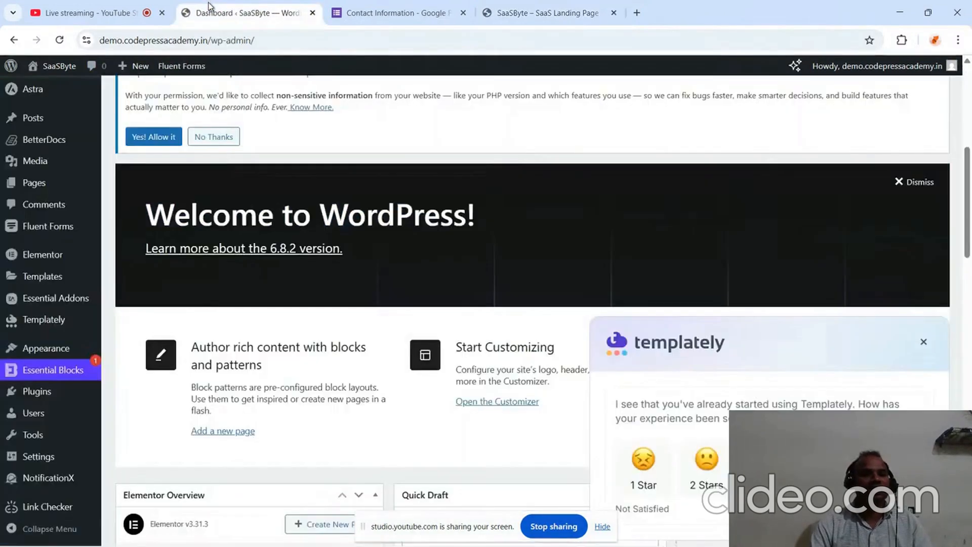
{"action": "mouse_move", "coordinate": [55, 435]}
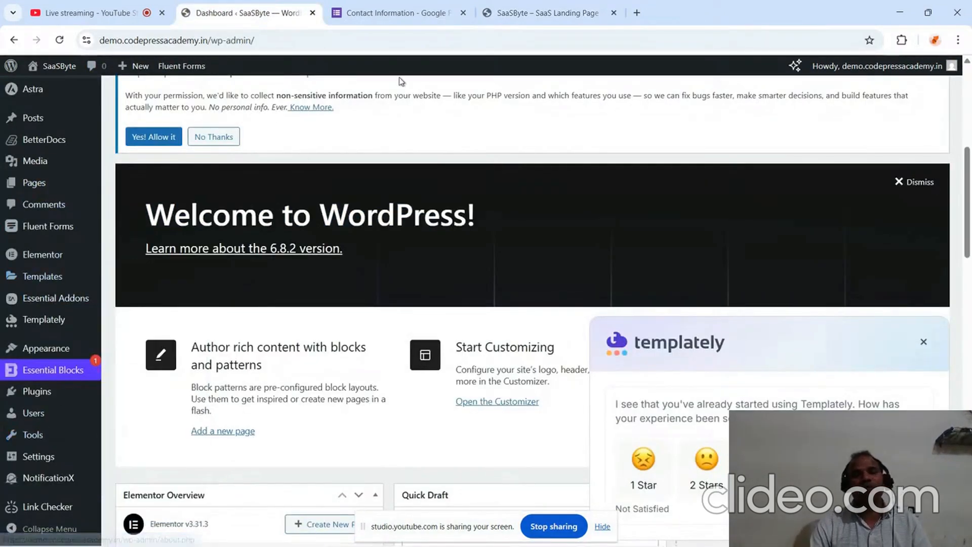
{"action": "left_click", "coordinate": [541, 15]}
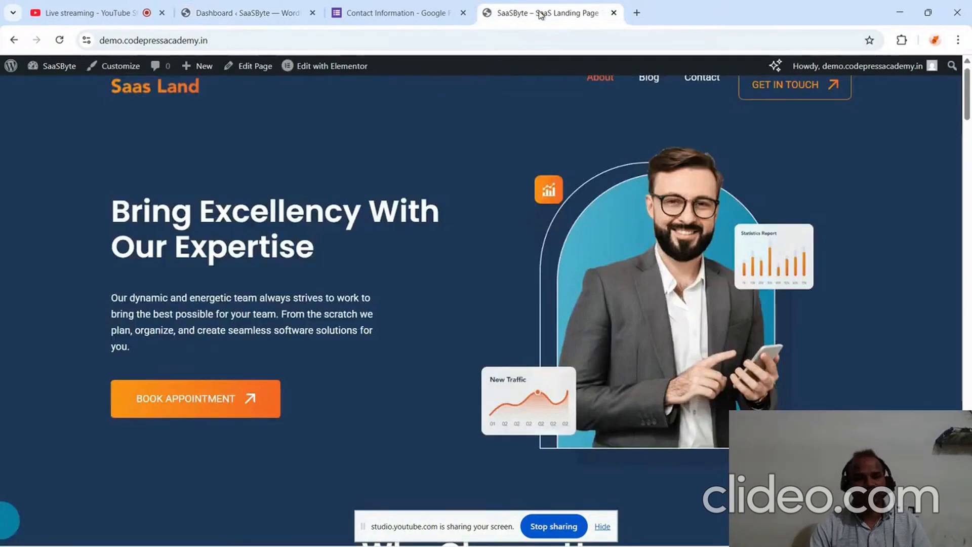
Switch to the Contact Information form in Google Forms and copy its embed HTML code.
{"action": "left_click", "coordinate": [426, 18]}
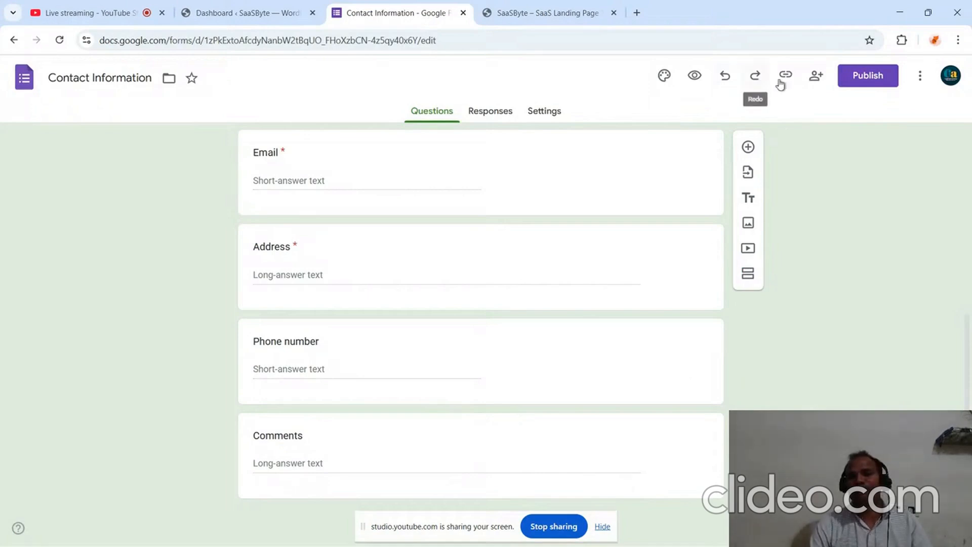
{"action": "left_click", "coordinate": [921, 78]}
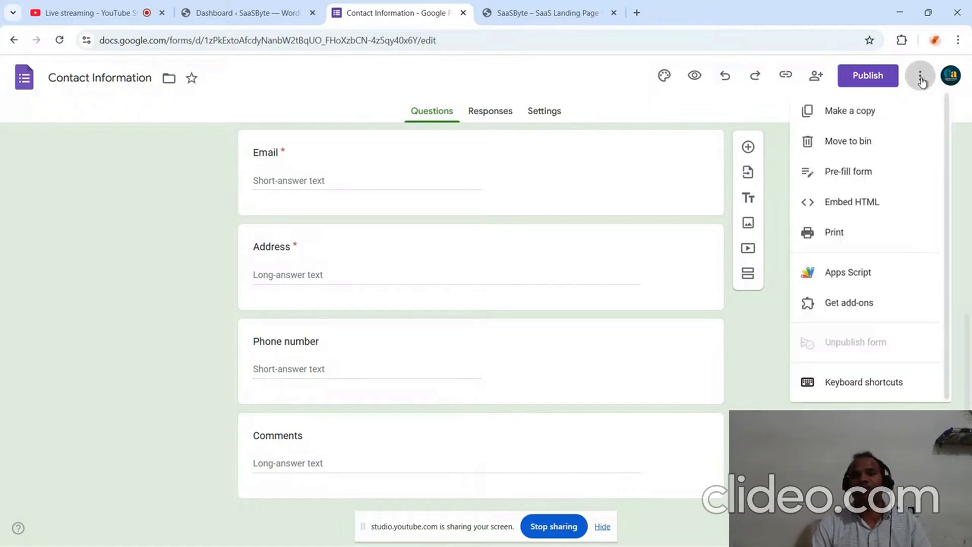
{"action": "left_click", "coordinate": [861, 205]}
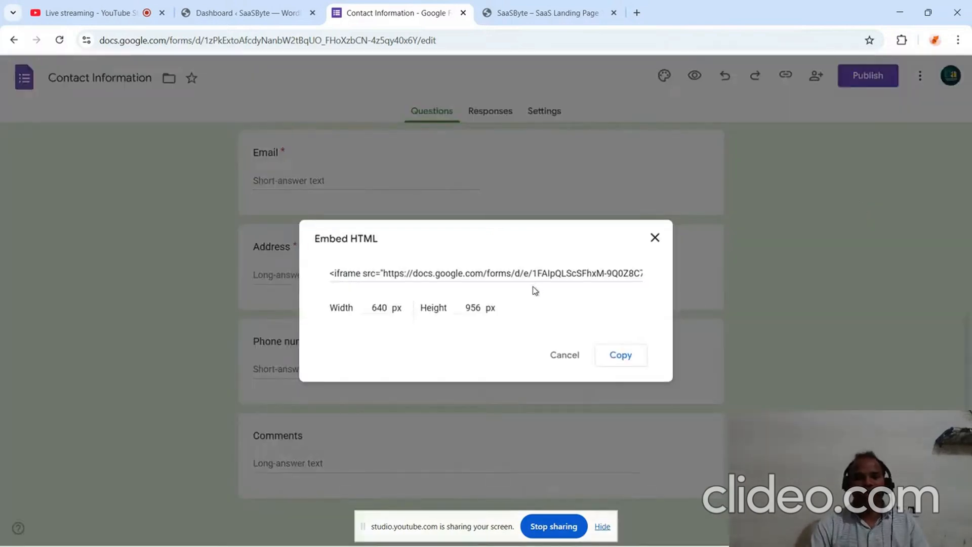
{"action": "left_click", "coordinate": [490, 274]}
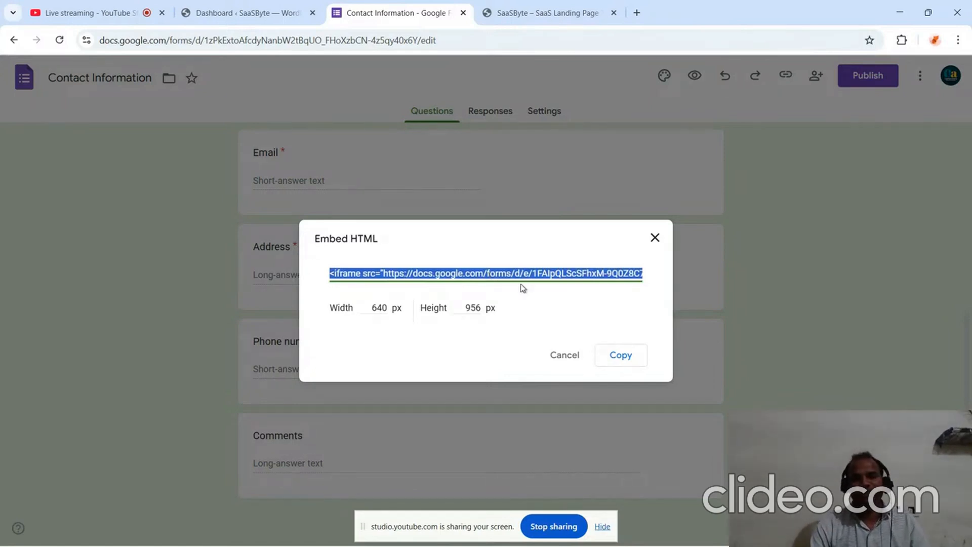
{"action": "left_click", "coordinate": [625, 358]}
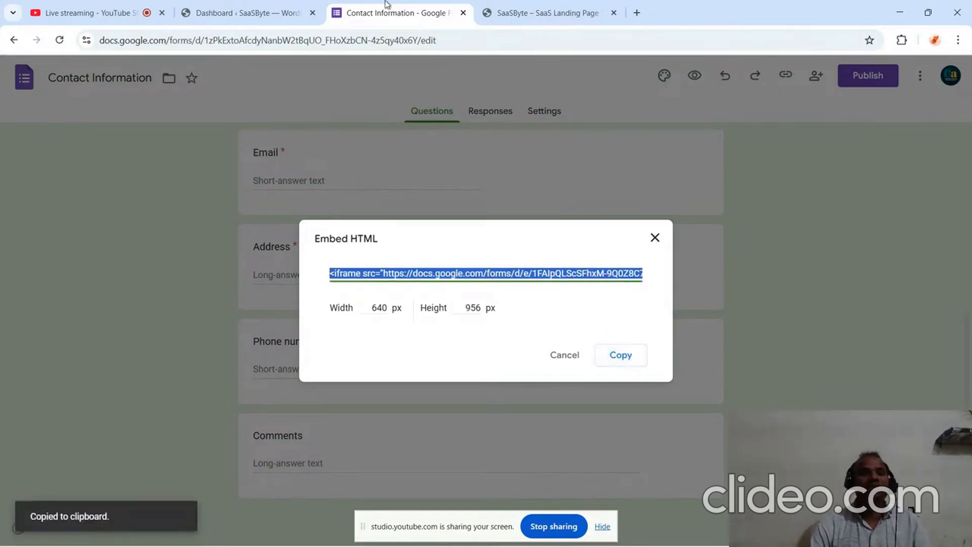
{"action": "left_click", "coordinate": [285, 16]}
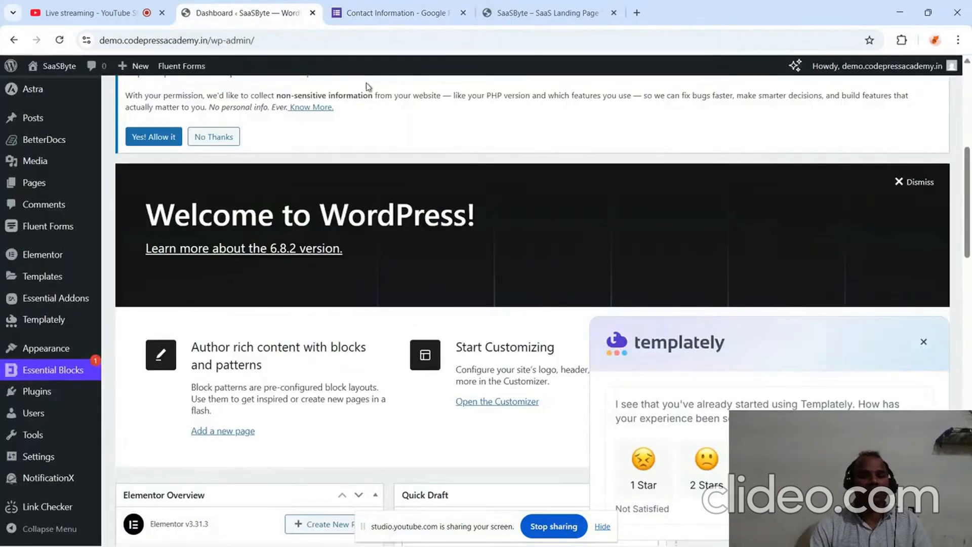
{"action": "left_click", "coordinate": [557, 13]}
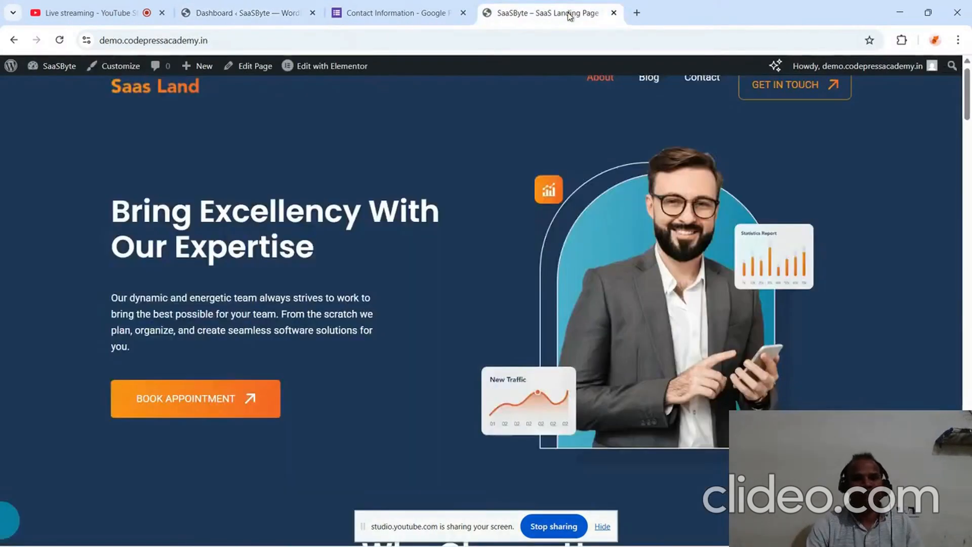
{"action": "left_click", "coordinate": [420, 8]}
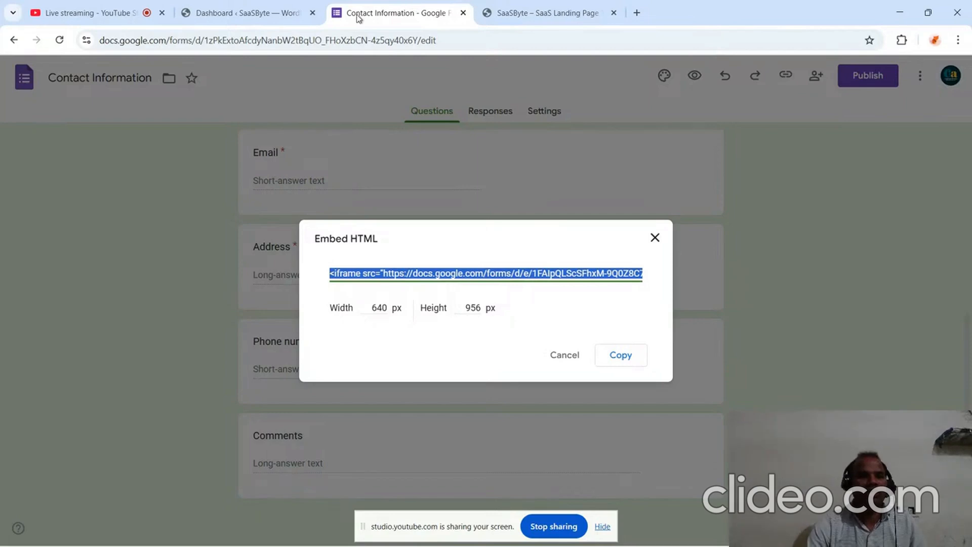
Switch to the WordPress dashboard and add a new page titled "Contact Us".
{"action": "left_click", "coordinate": [285, 22]}
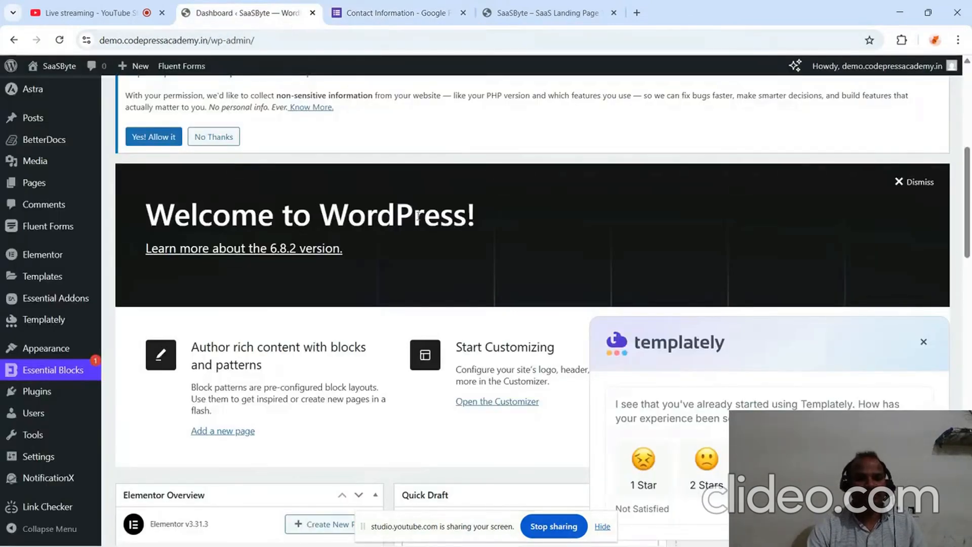
{"action": "scroll", "coordinate": [418, 217], "scroll_direction": "down", "scroll_amount": 5}
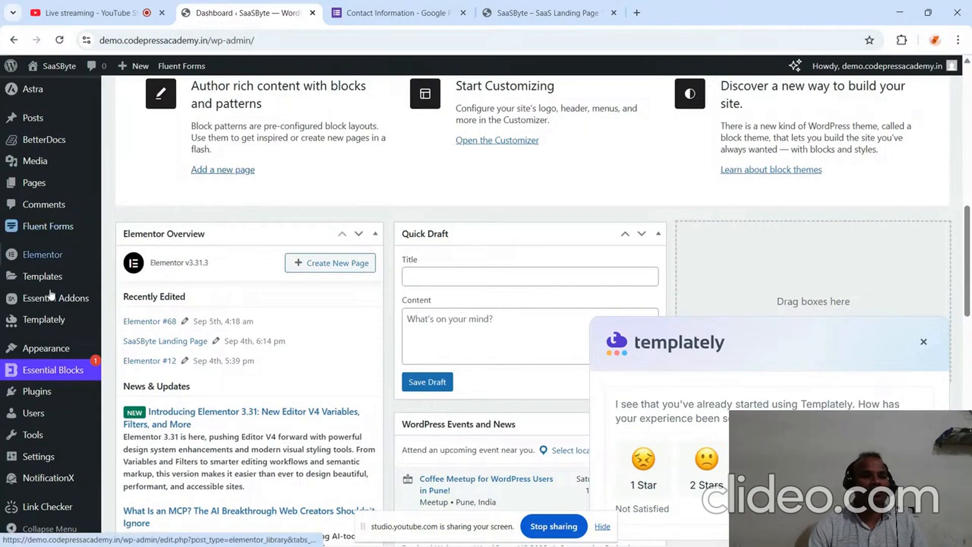
{"action": "scroll", "coordinate": [543, 221], "scroll_direction": "down", "scroll_amount": 9}
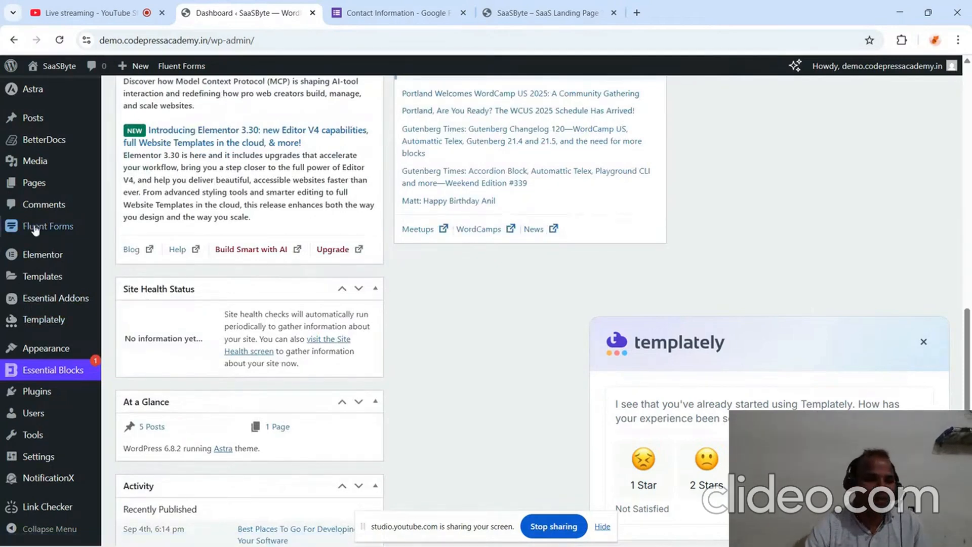
{"action": "mouse_move", "coordinate": [34, 187]}
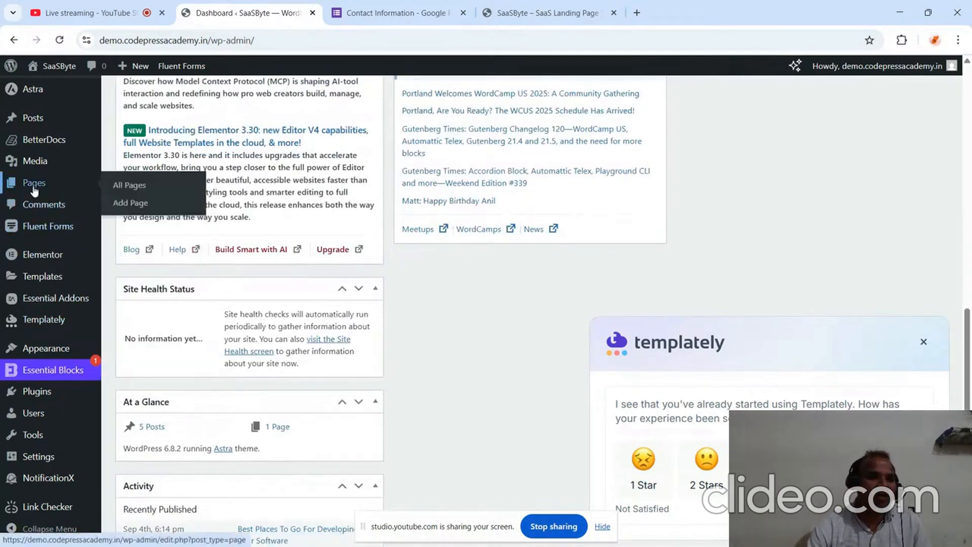
{"action": "left_click", "coordinate": [124, 190]}
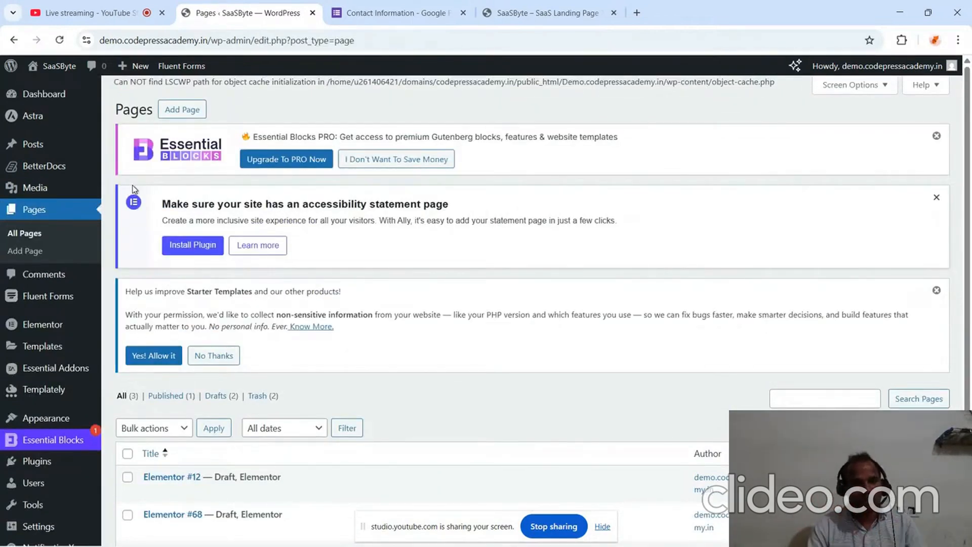
{"action": "left_click", "coordinate": [189, 110]}
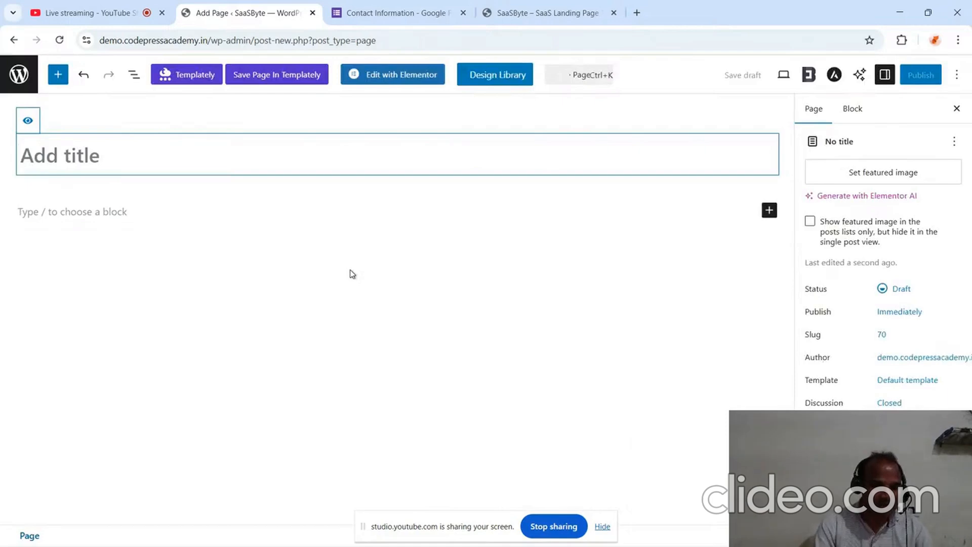
{"action": "type", "text": "Contact "}
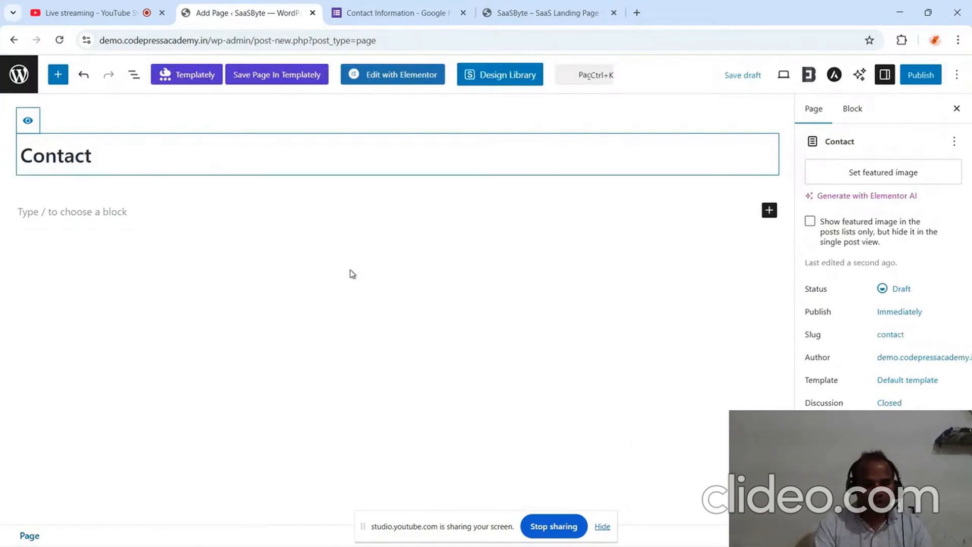
{"action": "type", "text": "Us"}
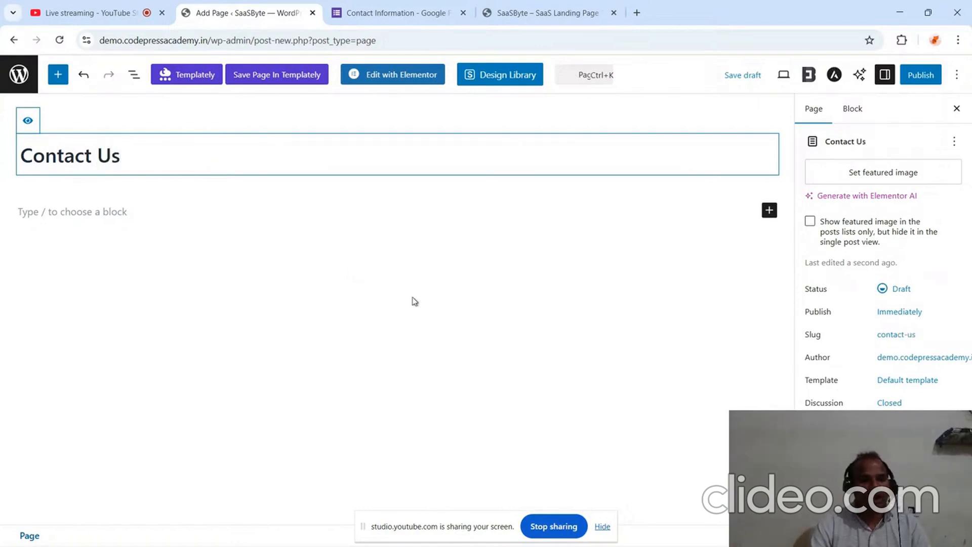
Insert a Custom HTML block below the Contact Us title and paste the form's iframe embed code into it.
{"action": "left_click", "coordinate": [769, 209]}
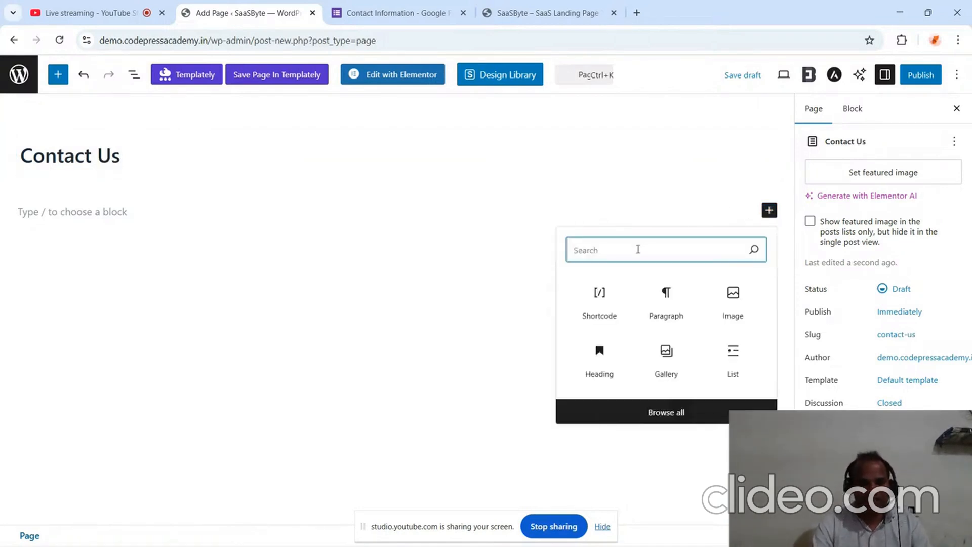
{"action": "type", "text": "html"}
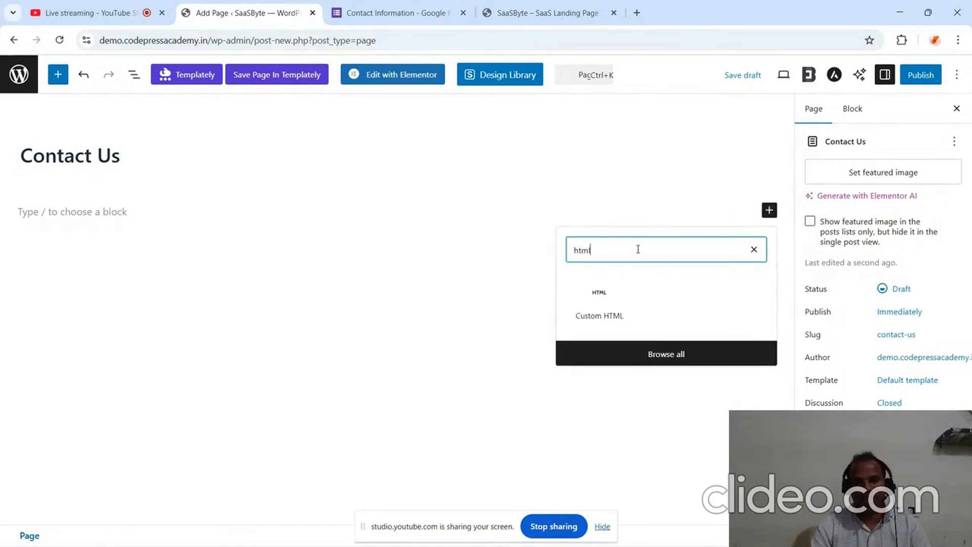
{"action": "left_click", "coordinate": [589, 308]}
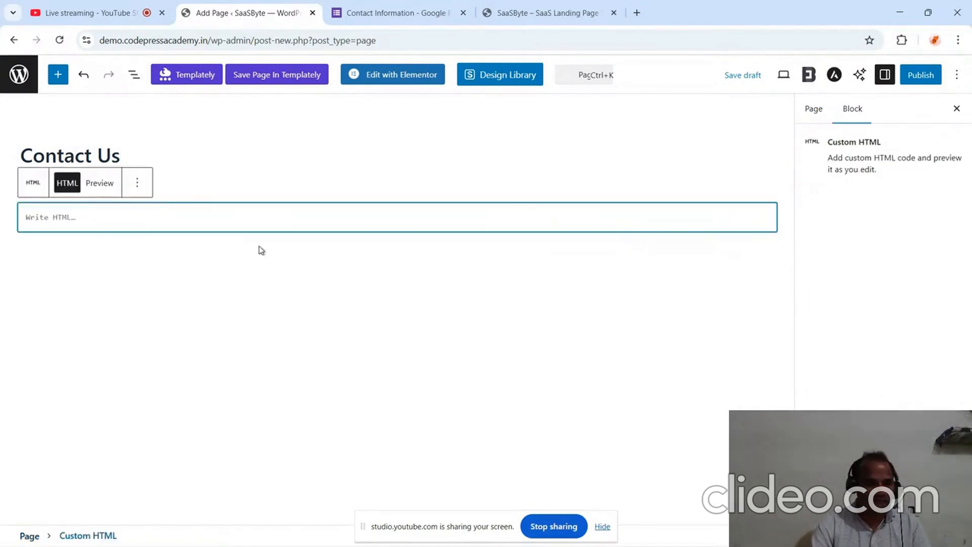
{"action": "key", "text": "ctrl+v"}
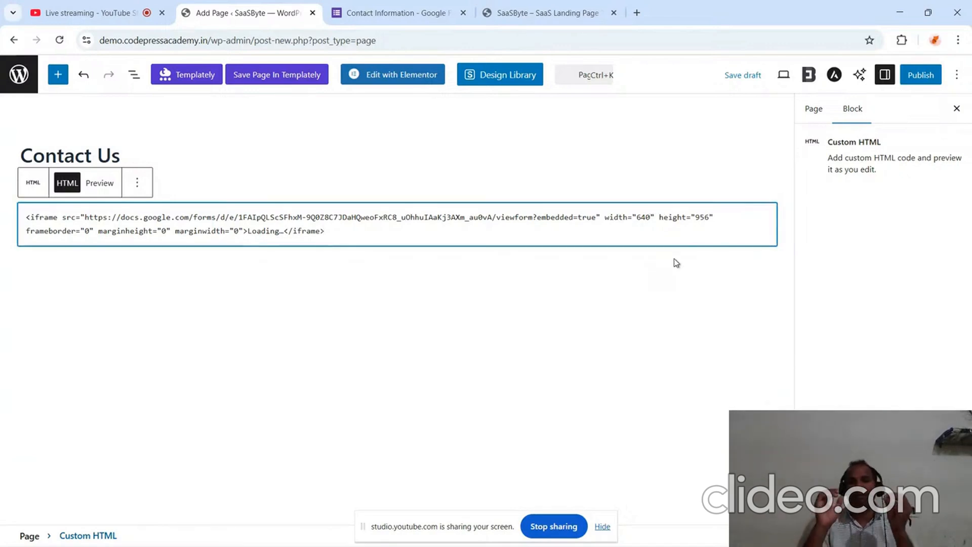
Publish the Contact Us page and view it in a new browser tab to check the embedded form.
{"action": "left_click", "coordinate": [917, 79]}
{"action": "left_click", "coordinate": [927, 76]}
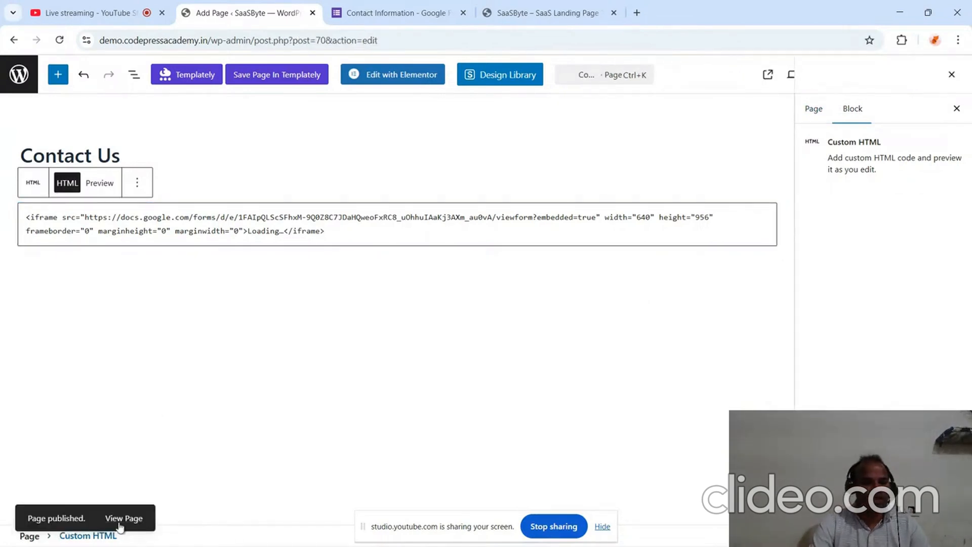
{"action": "right_click", "coordinate": [119, 524]}
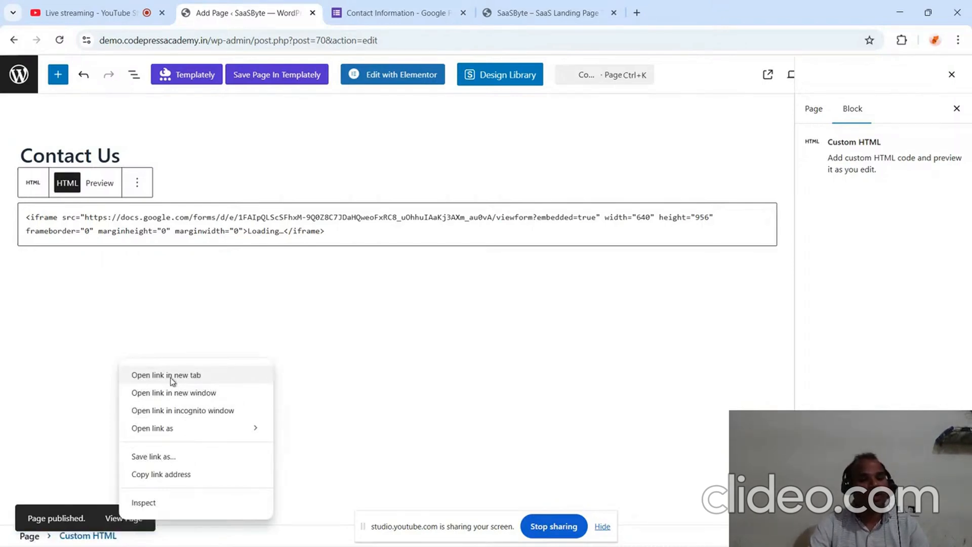
{"action": "left_click", "coordinate": [170, 375]}
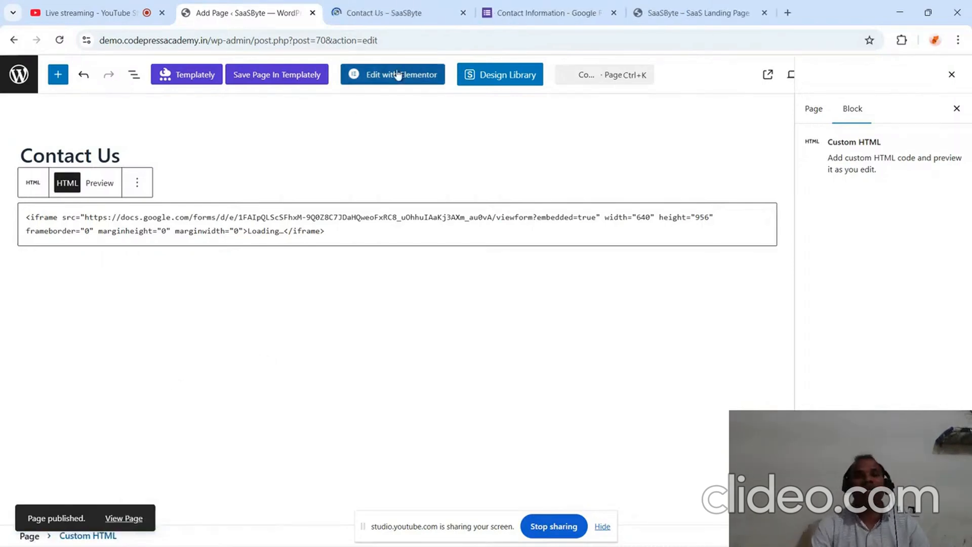
{"action": "left_click", "coordinate": [386, 12]}
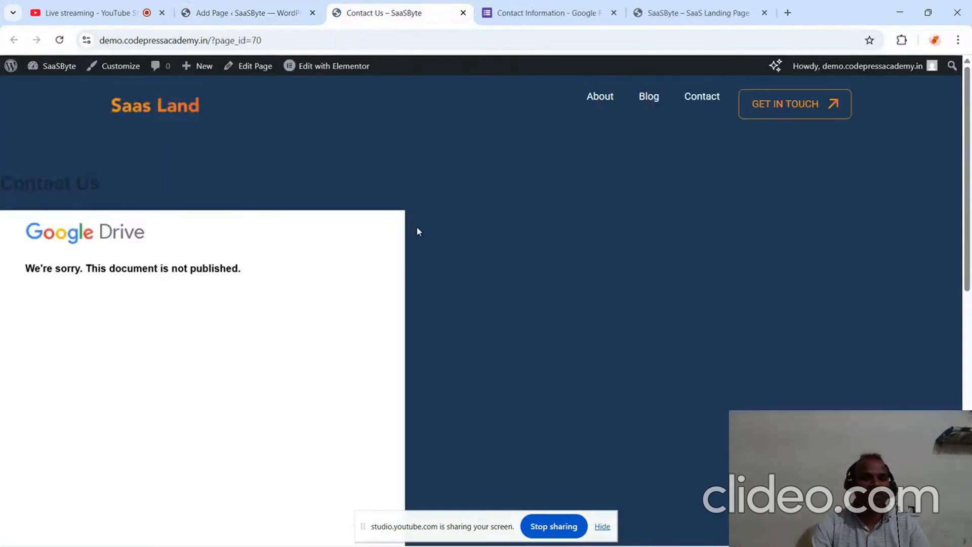
{"action": "scroll", "coordinate": [463, 338], "scroll_direction": "down", "scroll_amount": 3}
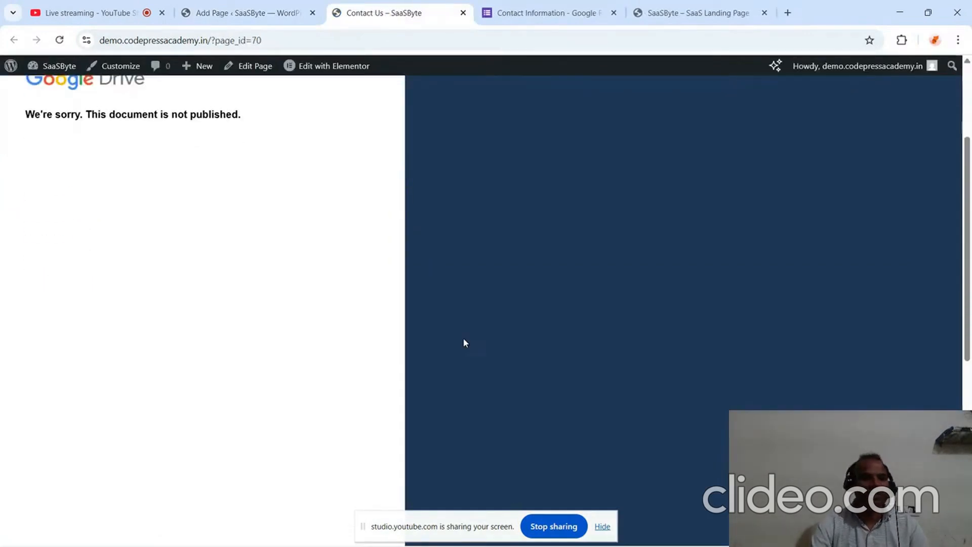
{"action": "scroll", "coordinate": [464, 339], "scroll_direction": "up", "scroll_amount": 1}
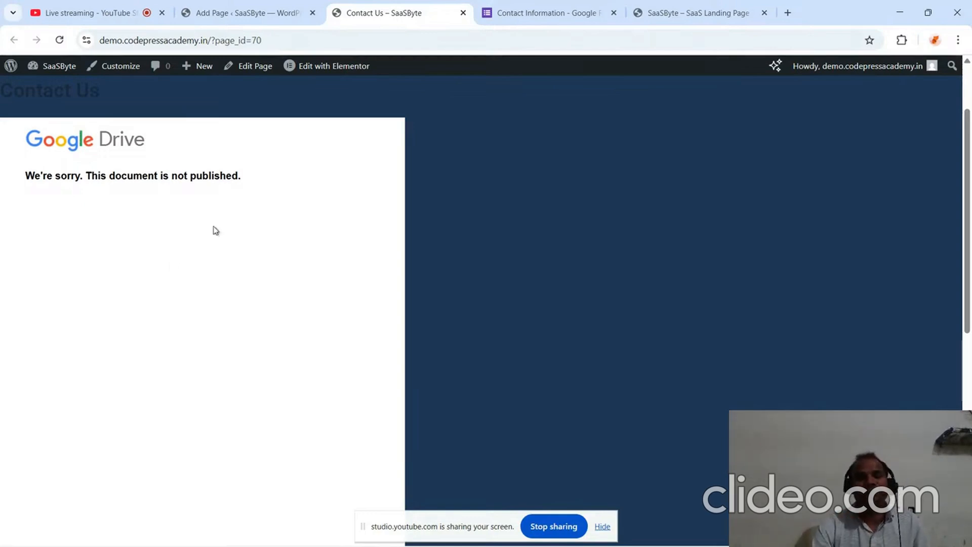
Publish the Contact Information form in Google Forms for anyone with the link, and return to the Contact Us page editor.
{"action": "left_click", "coordinate": [527, 13]}
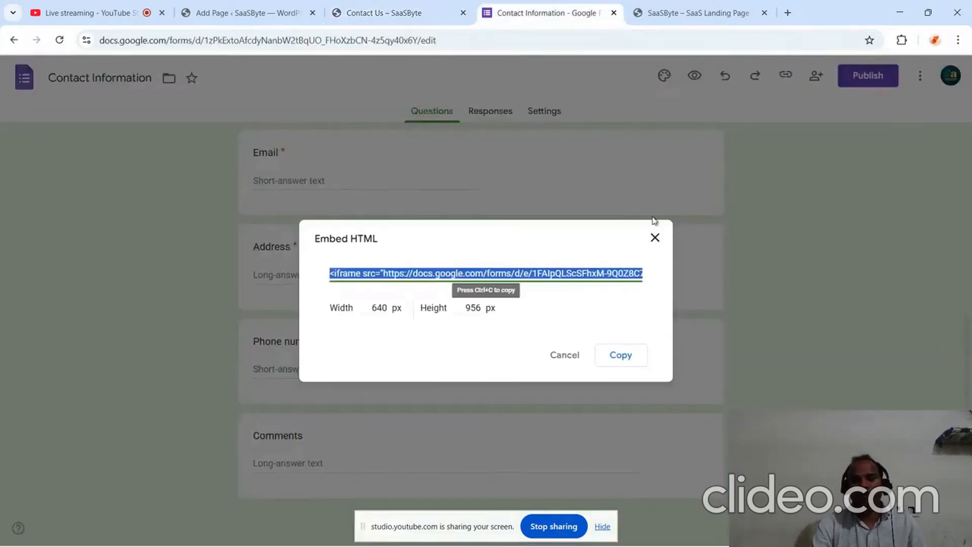
{"action": "left_click", "coordinate": [655, 238]}
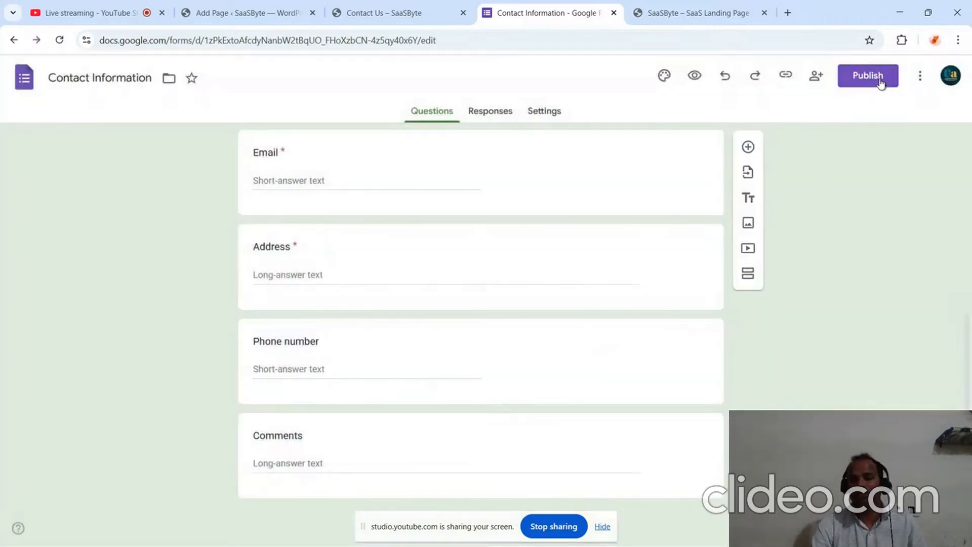
{"action": "left_click", "coordinate": [881, 80]}
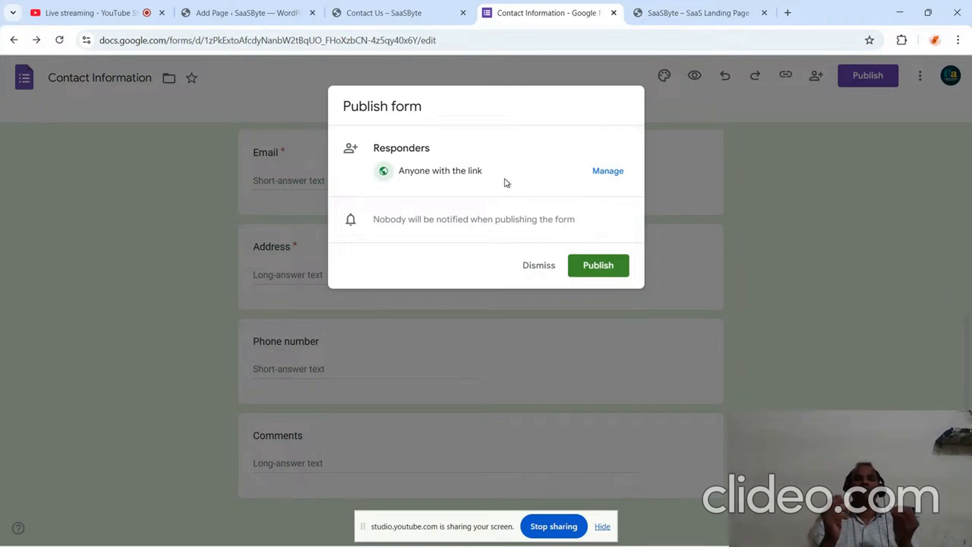
{"action": "left_click", "coordinate": [616, 271]}
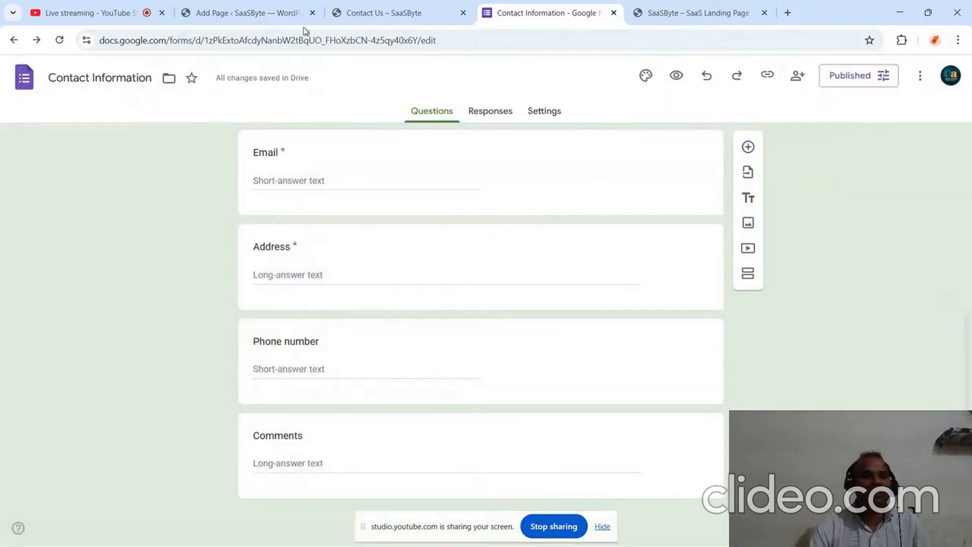
{"action": "left_click", "coordinate": [284, 23]}
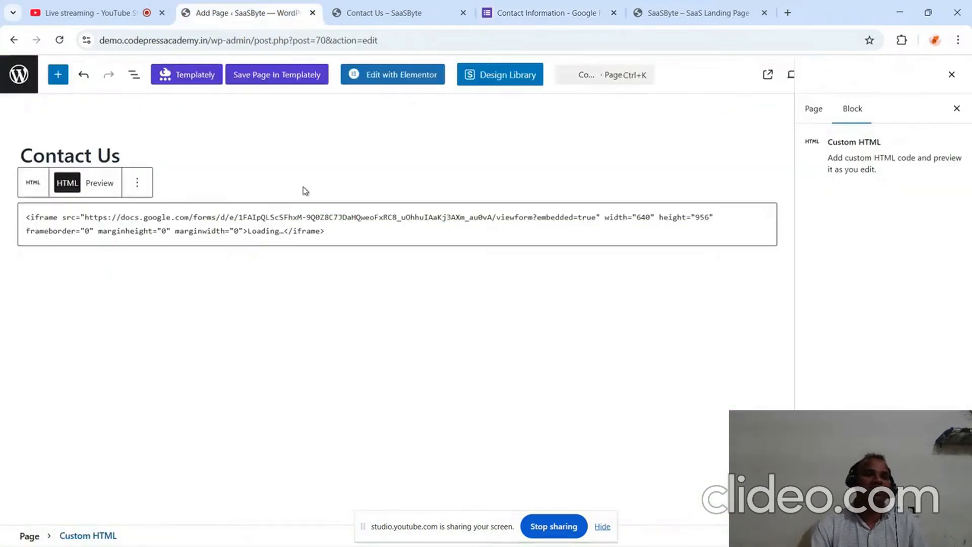
Reload the live Contact Us page and look through the embedded Contact Information form, including its inner scrolling area.
{"action": "left_click", "coordinate": [378, 13]}
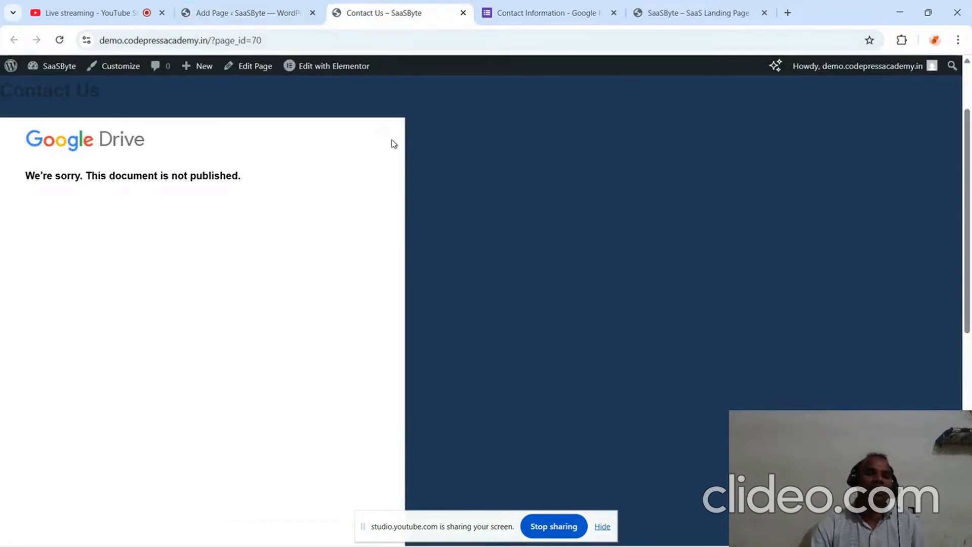
{"action": "left_click", "coordinate": [361, 46]}
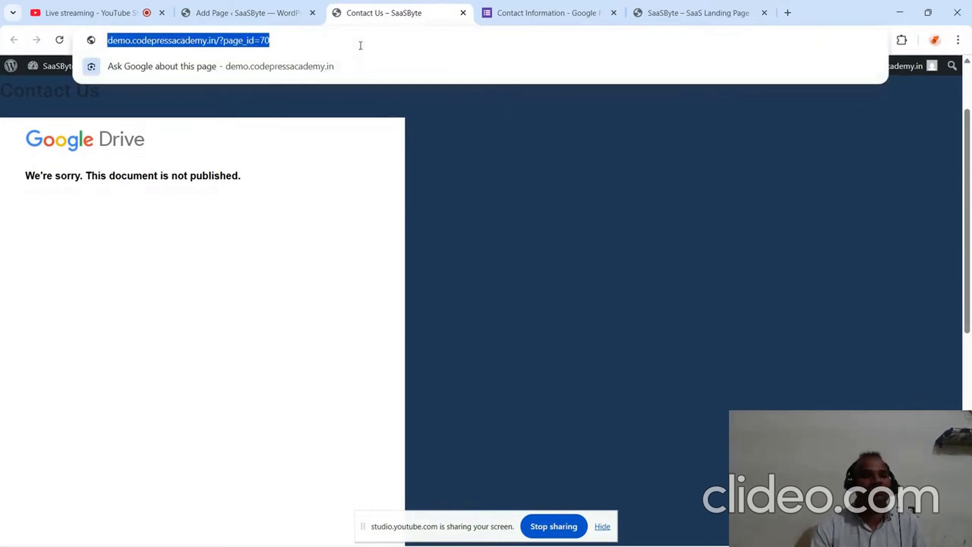
{"action": "key", "text": "Return"}
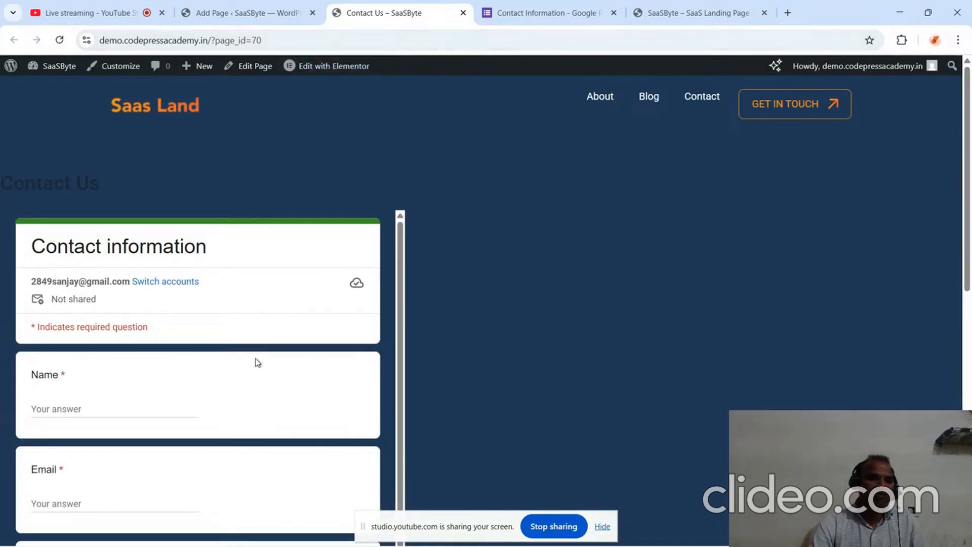
{"action": "scroll", "coordinate": [257, 362], "scroll_direction": "down", "scroll_amount": 9}
{"action": "scroll", "coordinate": [256, 362], "scroll_direction": "down", "scroll_amount": 3}
{"action": "scroll", "coordinate": [255, 358], "scroll_direction": "up", "scroll_amount": 15}
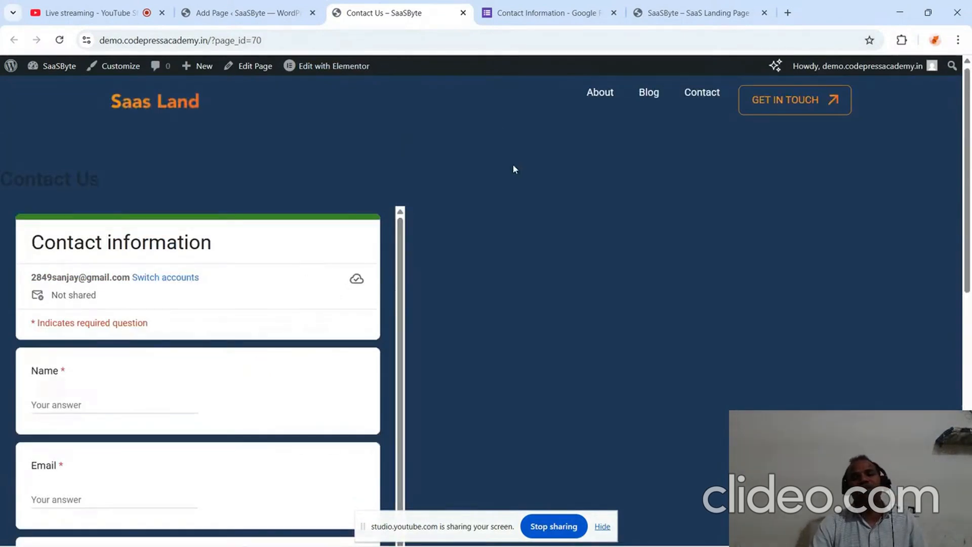
{"action": "scroll", "coordinate": [316, 435], "scroll_direction": "down", "scroll_amount": 10}
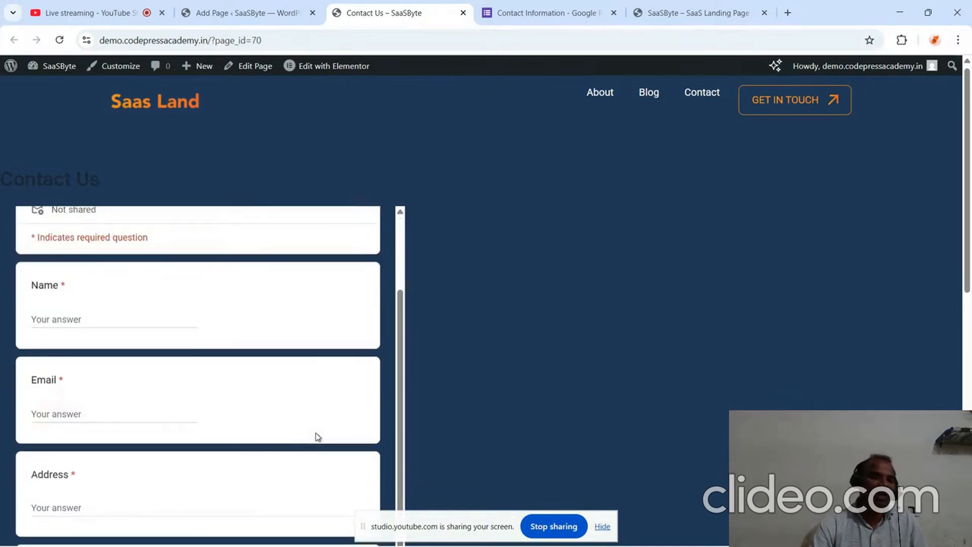
{"action": "scroll", "coordinate": [316, 437], "scroll_direction": "up", "scroll_amount": 10}
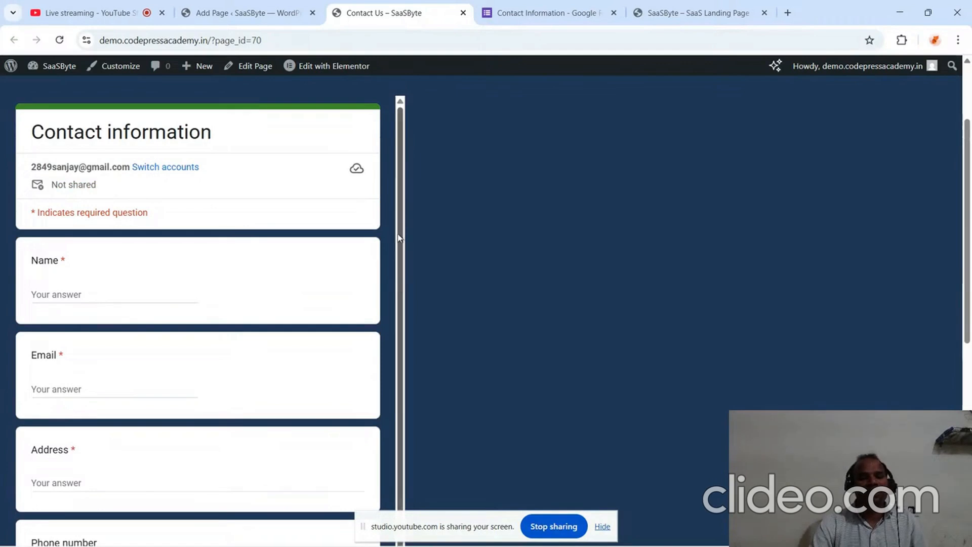
{"action": "left_click_drag", "start_coordinate": [400, 248], "coordinate": [403, 185]}
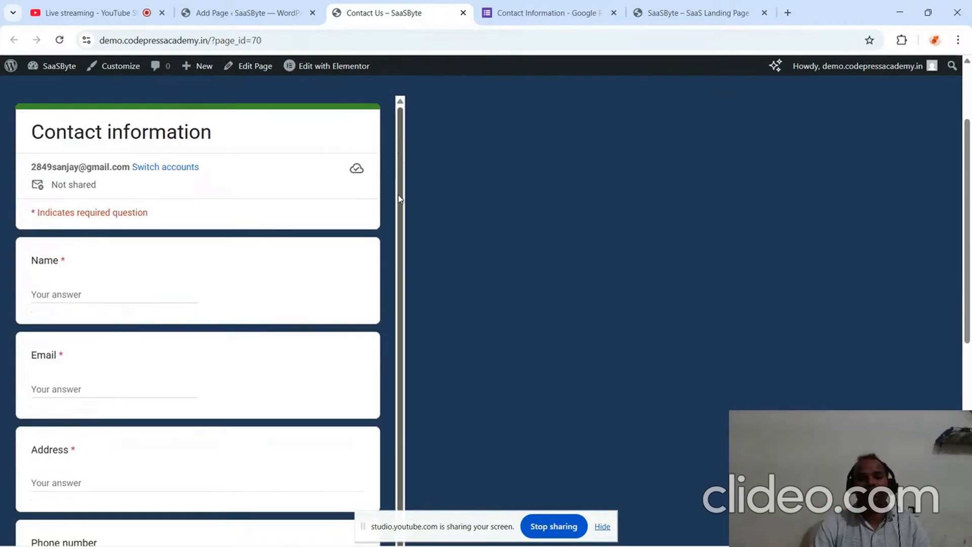
{"action": "scroll", "coordinate": [401, 231], "scroll_direction": "down", "scroll_amount": 2}
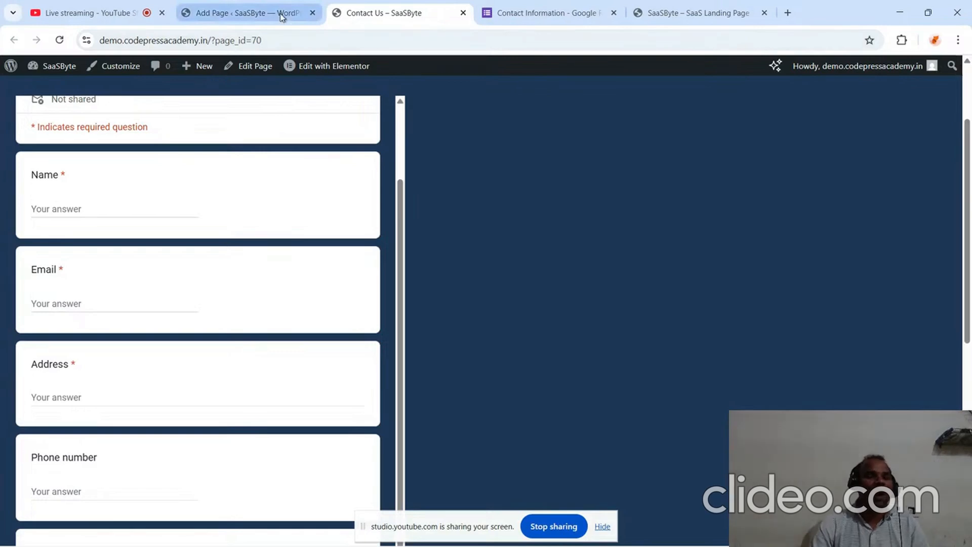
{"action": "mouse_move", "coordinate": [282, 16]}
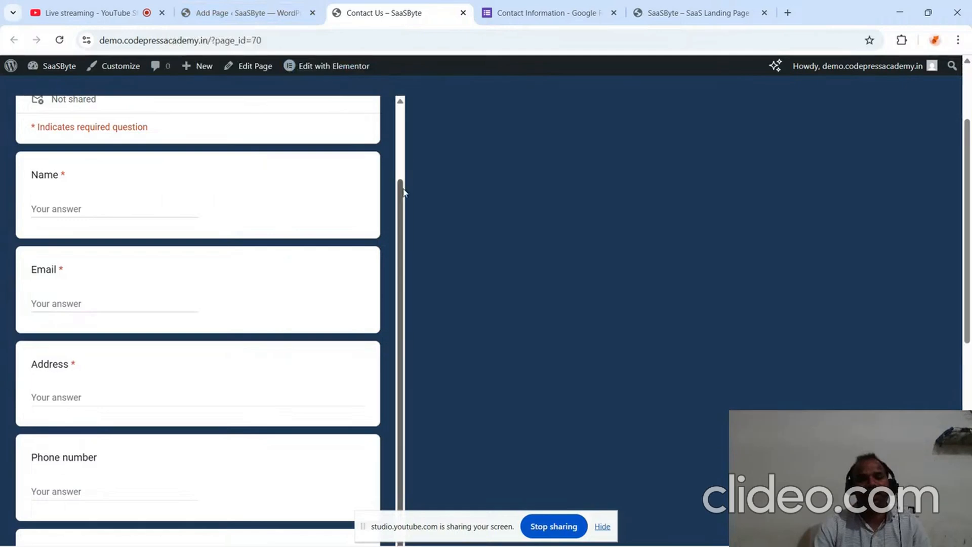
{"action": "left_click_drag", "start_coordinate": [402, 319], "coordinate": [415, 500]}
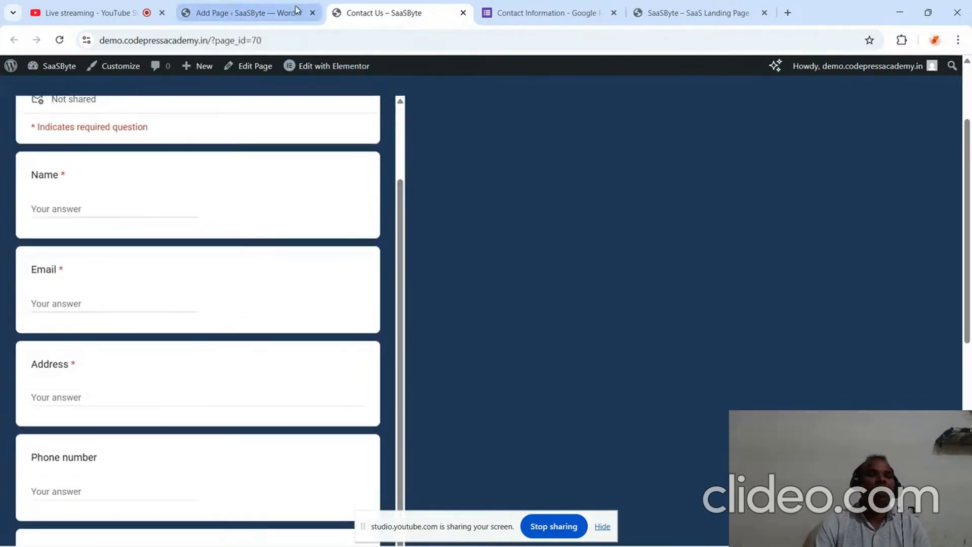
Set the iframe height to 1200 in the Contact Us page's Custom HTML block and save the page.
{"action": "left_click", "coordinate": [261, 15]}
{"action": "left_click", "coordinate": [344, 241]}
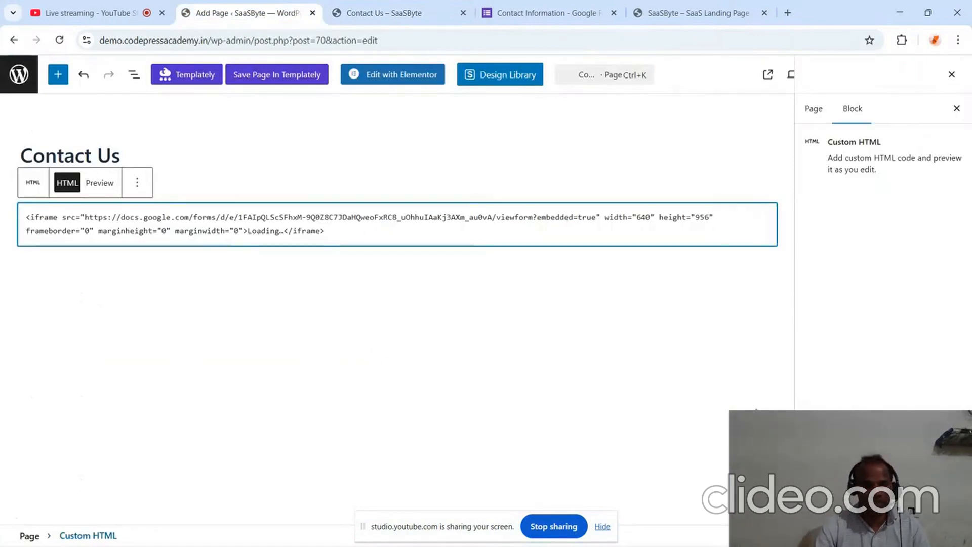
{"action": "left_click_drag", "start_coordinate": [709, 217], "coordinate": [695, 217]}
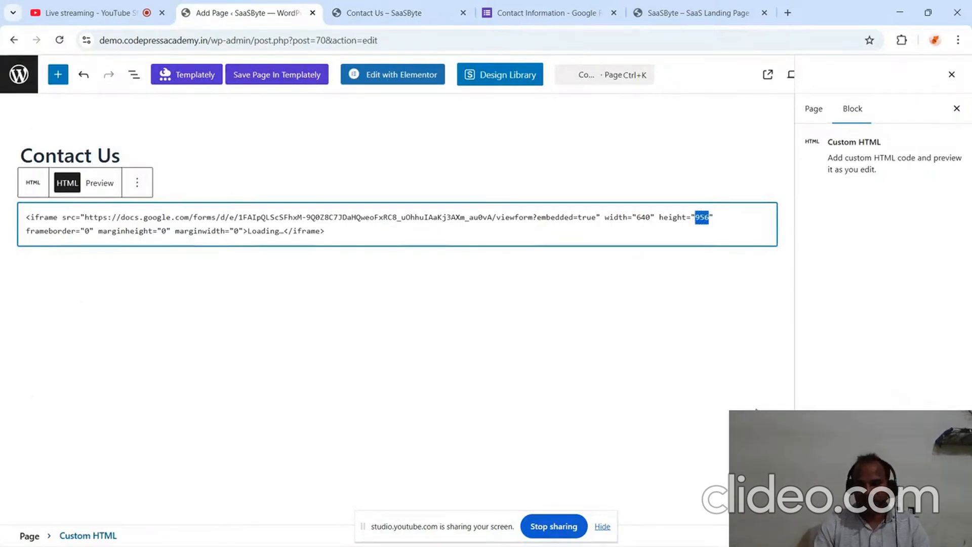
{"action": "type", "text": "1200"}
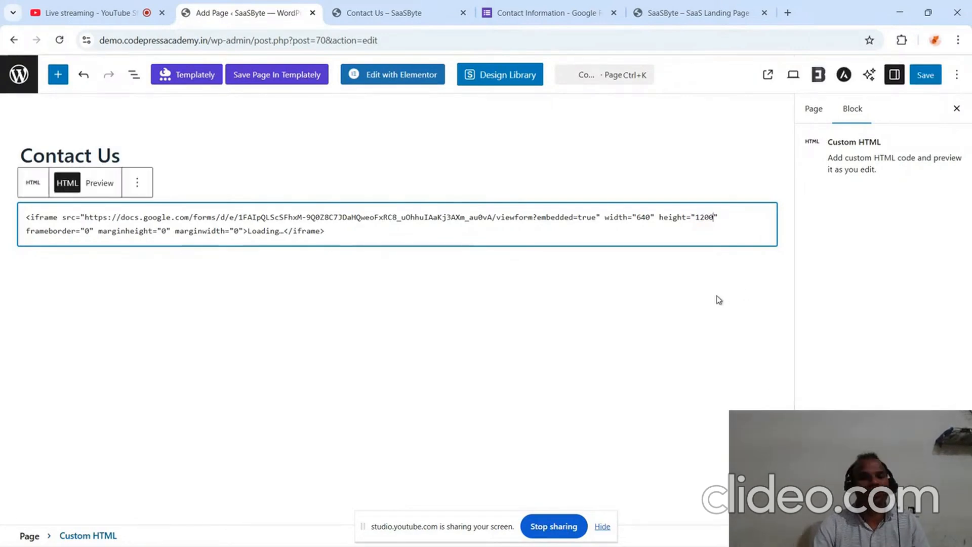
{"action": "left_click", "coordinate": [926, 76]}
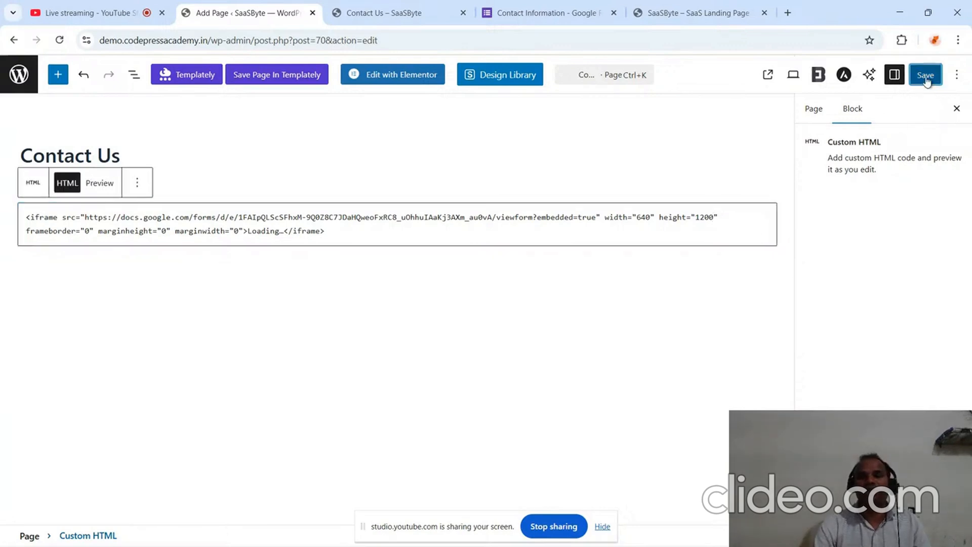
Reload the live Contact Us page and check how the resized form displays from its heading down to the Submit button.
{"action": "left_click", "coordinate": [417, 19]}
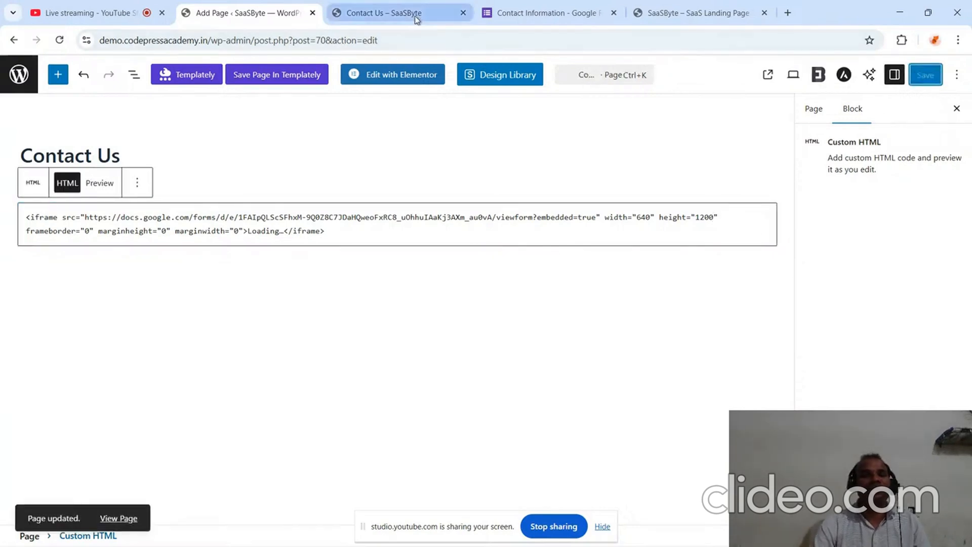
{"action": "left_click", "coordinate": [370, 41]}
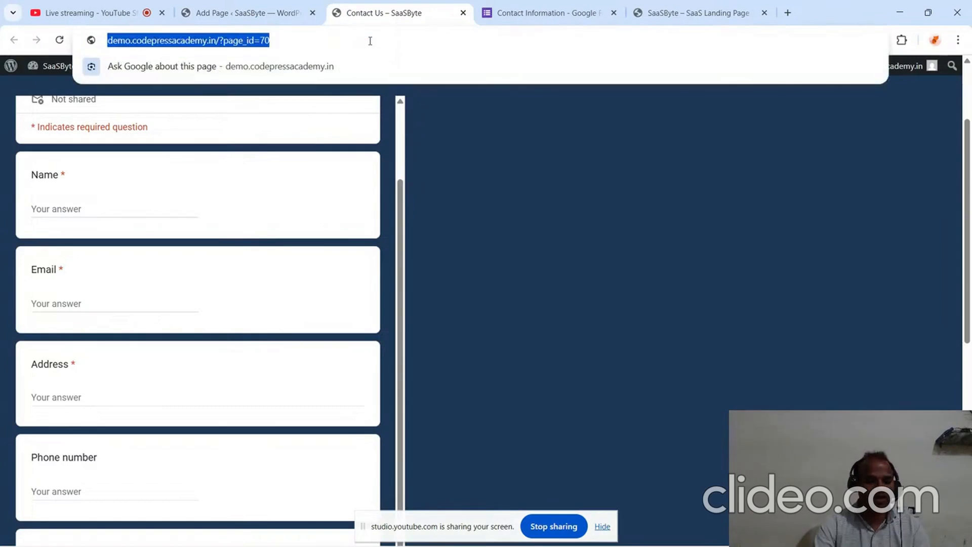
{"action": "key", "text": "Return"}
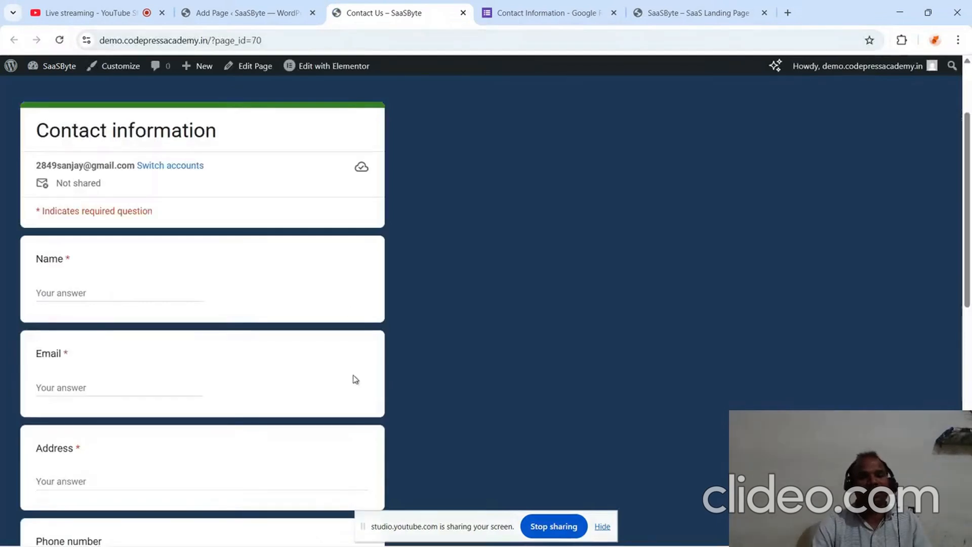
{"action": "scroll", "coordinate": [355, 379], "scroll_direction": "down", "scroll_amount": 7}
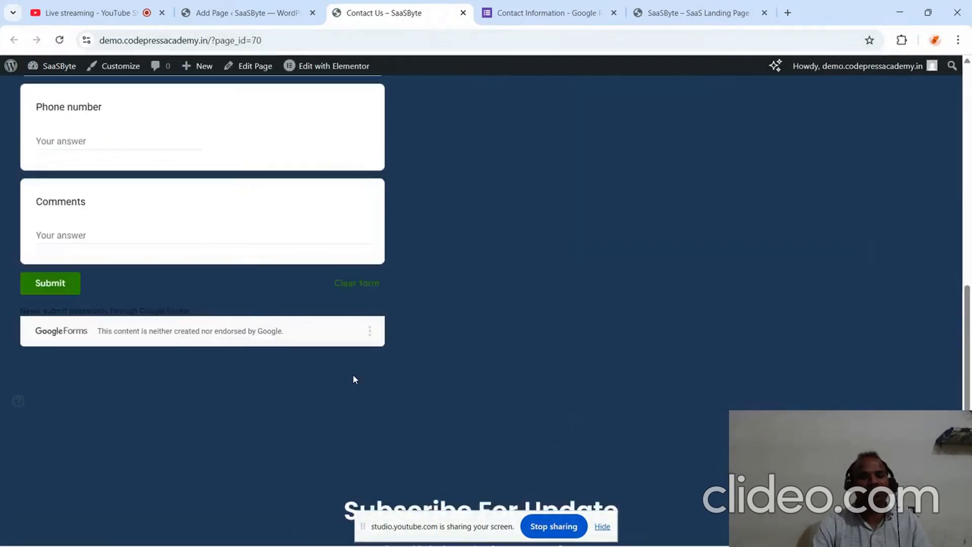
{"action": "scroll", "coordinate": [355, 379], "scroll_direction": "up", "scroll_amount": 10}
{"action": "scroll", "coordinate": [355, 378], "scroll_direction": "down", "scroll_amount": 3}
{"action": "scroll", "coordinate": [355, 378], "scroll_direction": "up", "scroll_amount": 3}
{"action": "scroll", "coordinate": [355, 379], "scroll_direction": "down", "scroll_amount": 5}
{"action": "scroll", "coordinate": [355, 379], "scroll_direction": "up", "scroll_amount": 5}
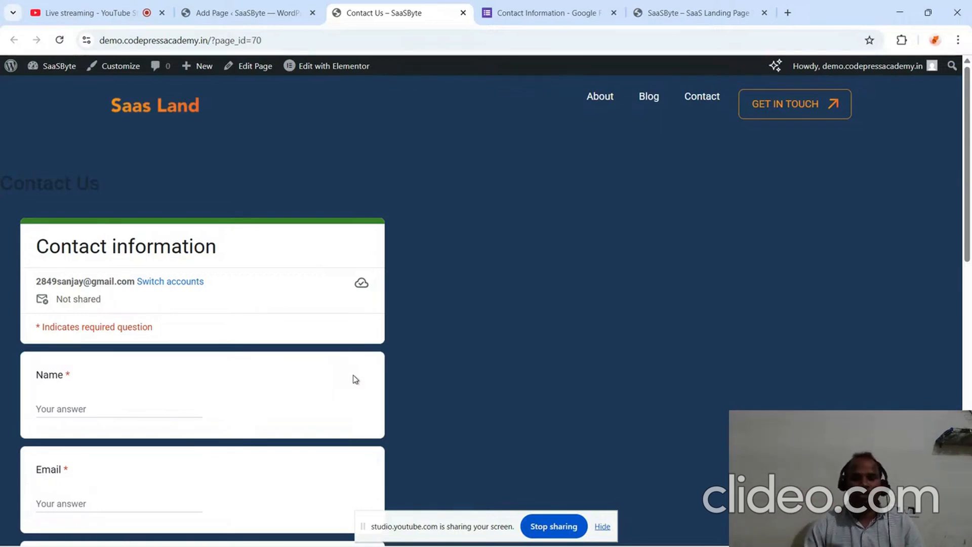
{"action": "left_click", "coordinate": [104, 11]}
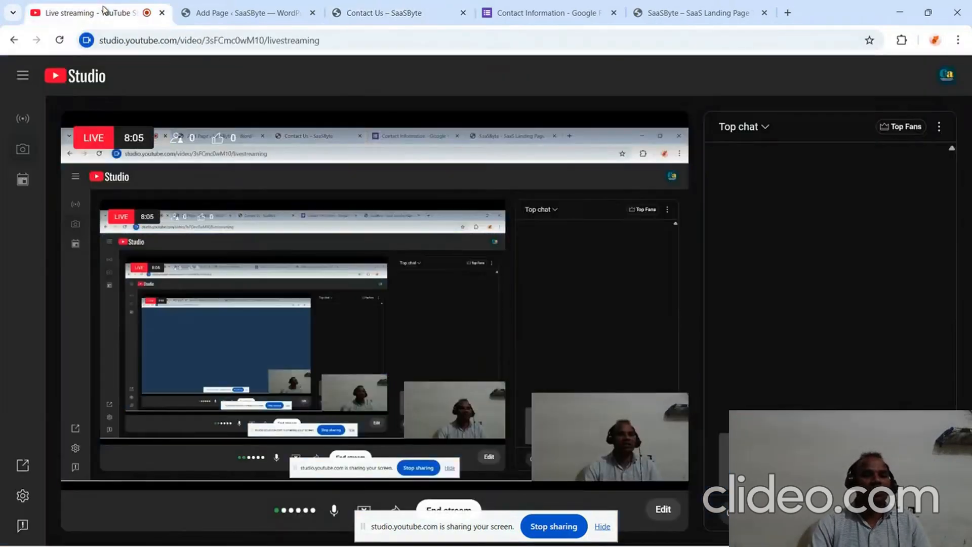
{"action": "left_click", "coordinate": [409, 14]}
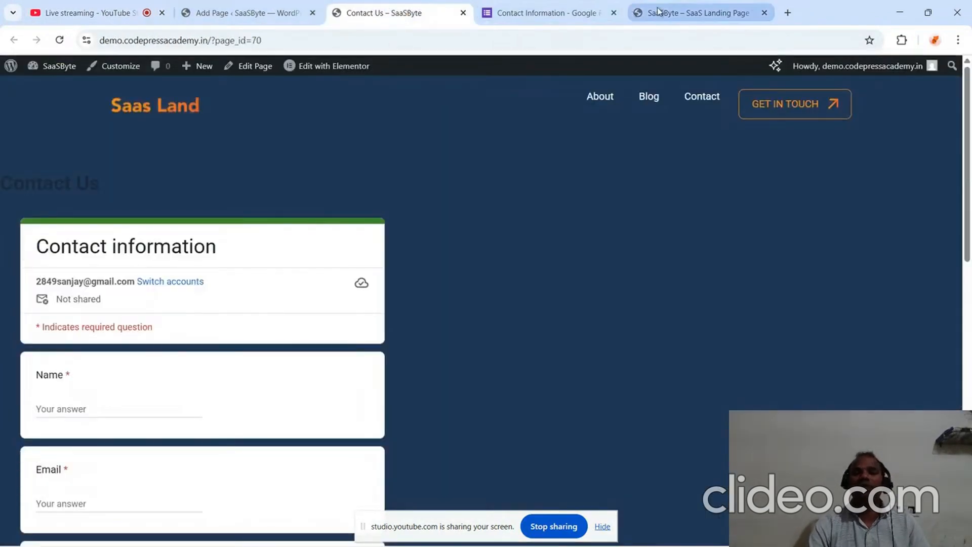
{"action": "left_click", "coordinate": [691, 13]}
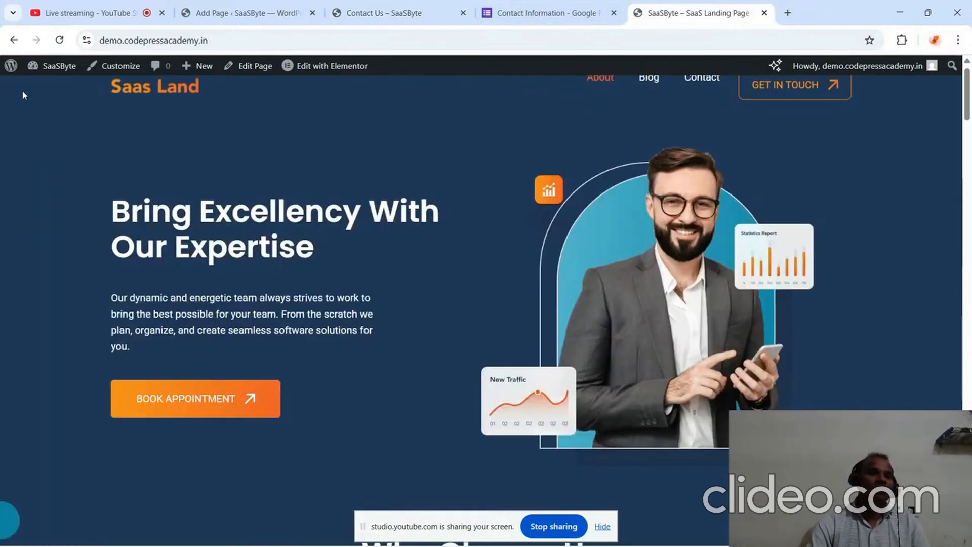
Leave the Contact Us page editor for the WordPress dashboard and review the list of installed plugins.
{"action": "mouse_move", "coordinate": [13, 71]}
{"action": "left_click", "coordinate": [243, 13]}
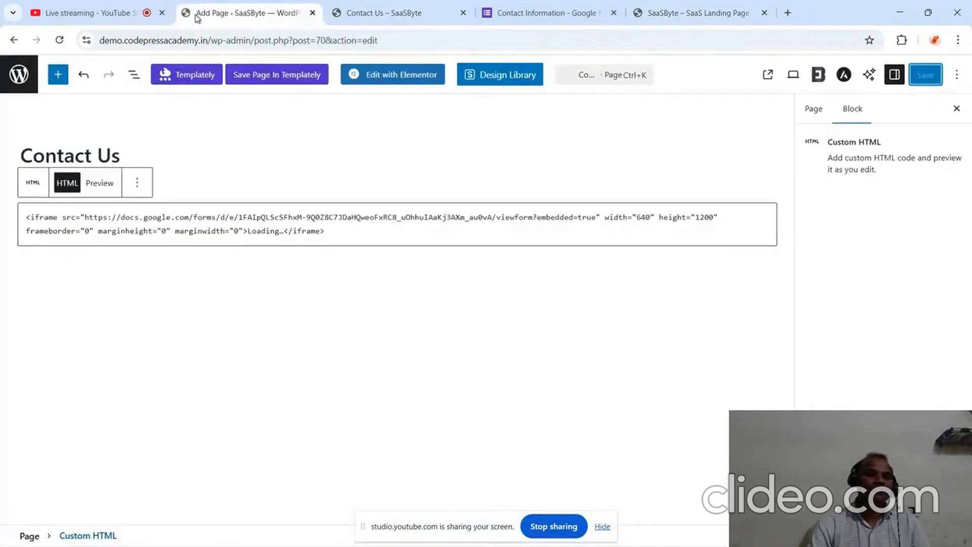
{"action": "left_click", "coordinate": [24, 83]}
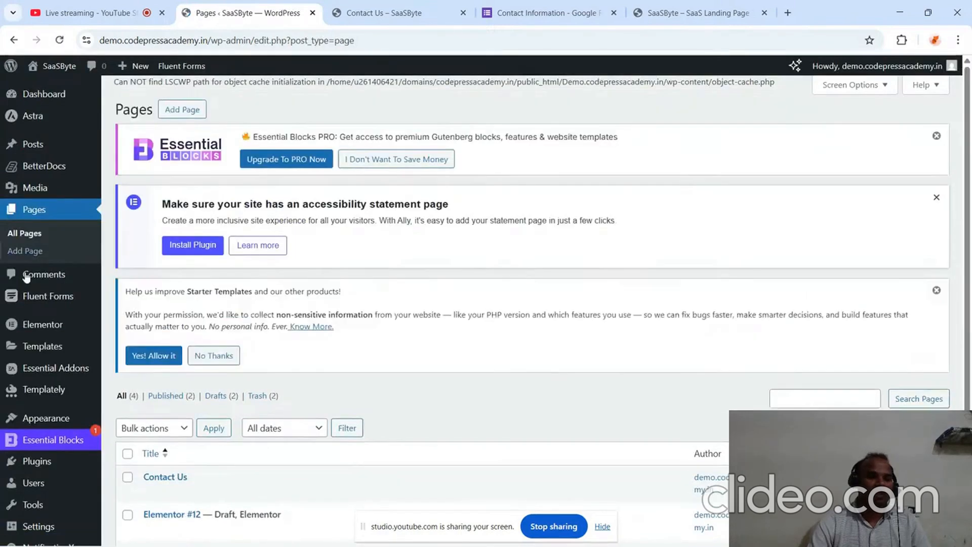
{"action": "scroll", "coordinate": [50, 405], "scroll_direction": "down", "scroll_amount": 3}
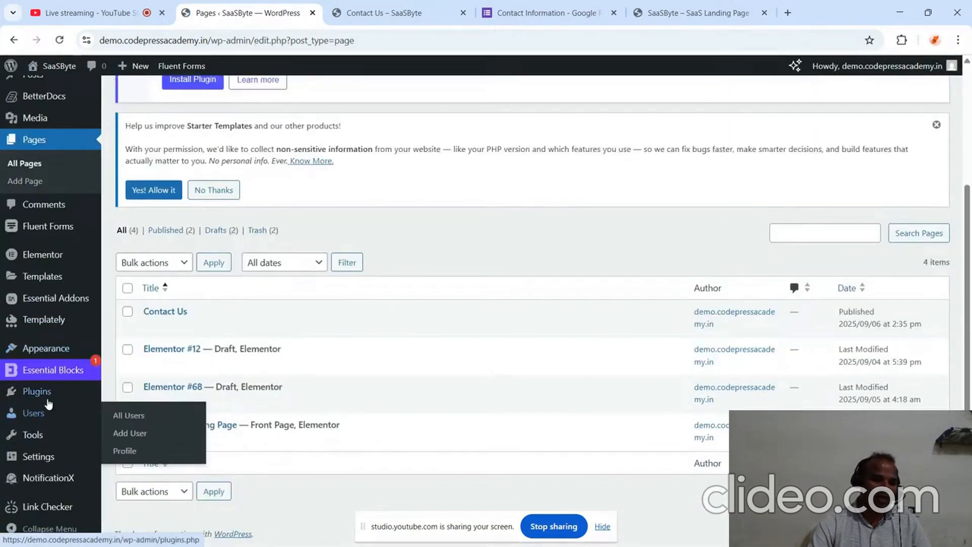
{"action": "mouse_move", "coordinate": [39, 395]}
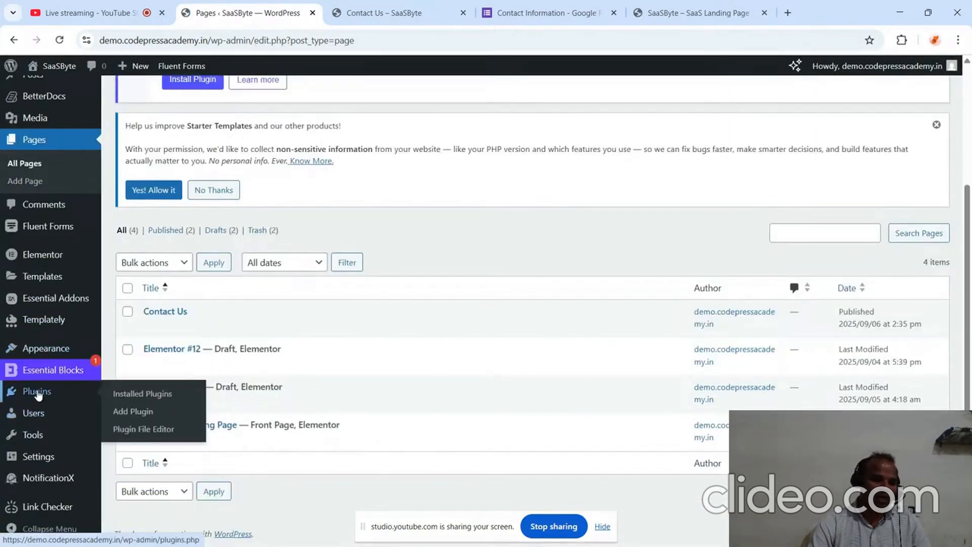
{"action": "left_click", "coordinate": [124, 399]}
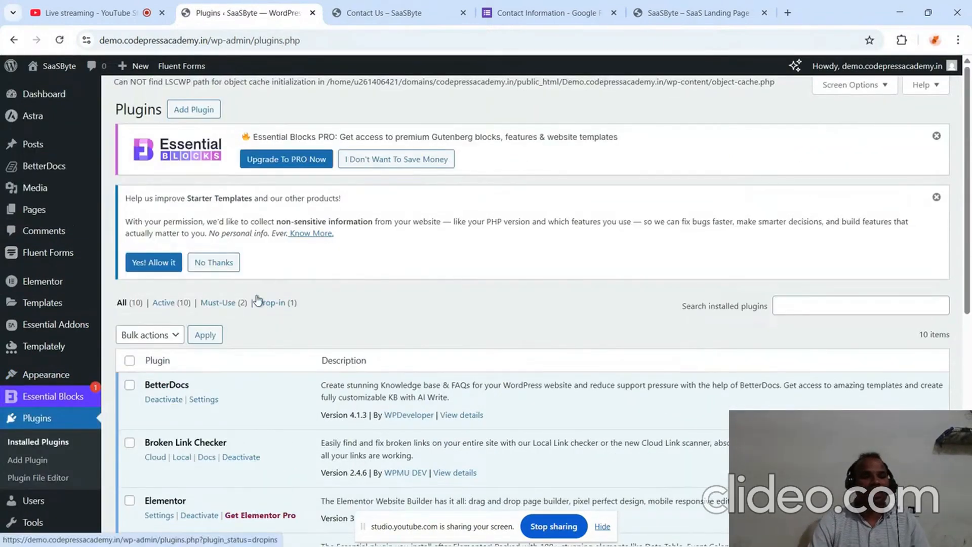
{"action": "scroll", "coordinate": [256, 300], "scroll_direction": "down", "scroll_amount": 6}
{"action": "scroll", "coordinate": [256, 299], "scroll_direction": "up", "scroll_amount": 6}
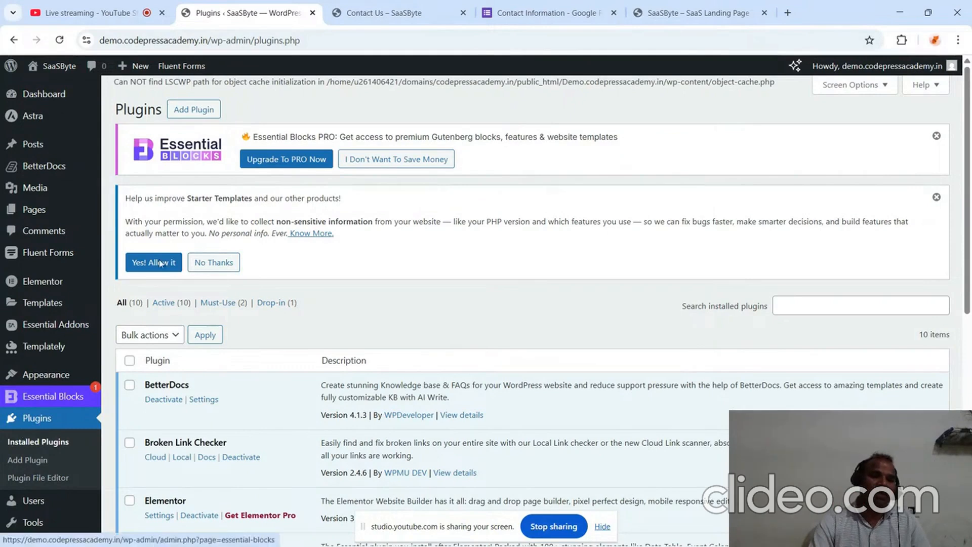
Search the plugin directory for "popup maker", and install and activate the Popup Maker – Boost Sales, Conversions, Optins plugin.
{"action": "left_click", "coordinate": [194, 112]}
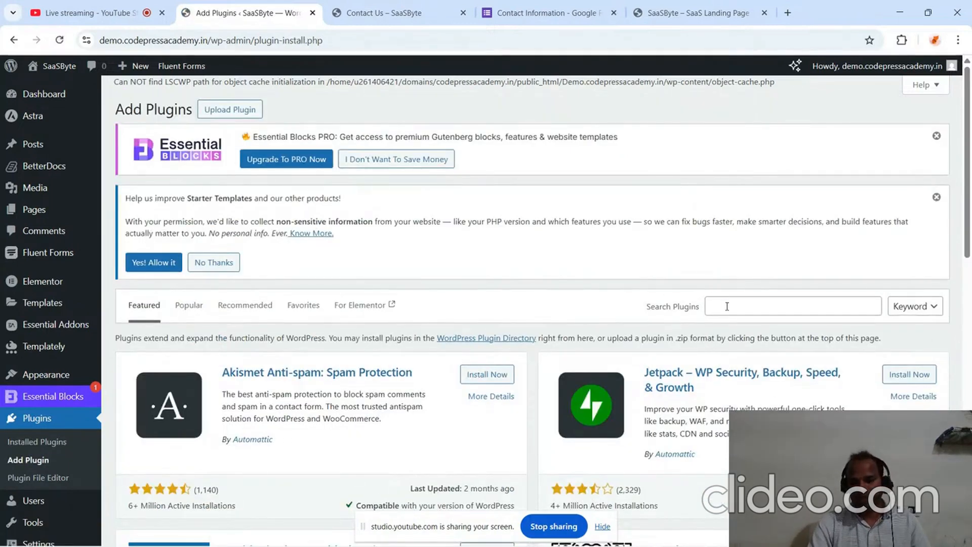
{"action": "left_click", "coordinate": [727, 307]}
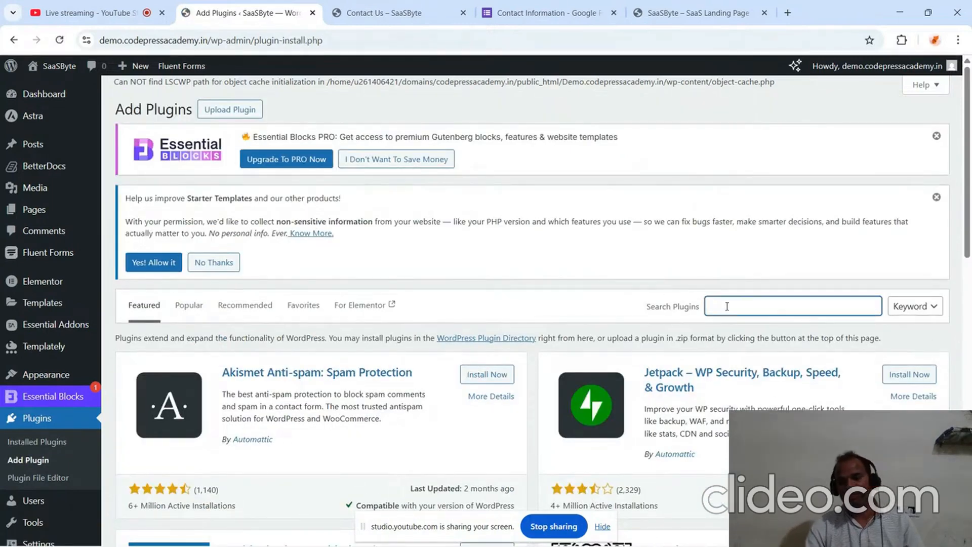
{"action": "type", "text": "popup"}
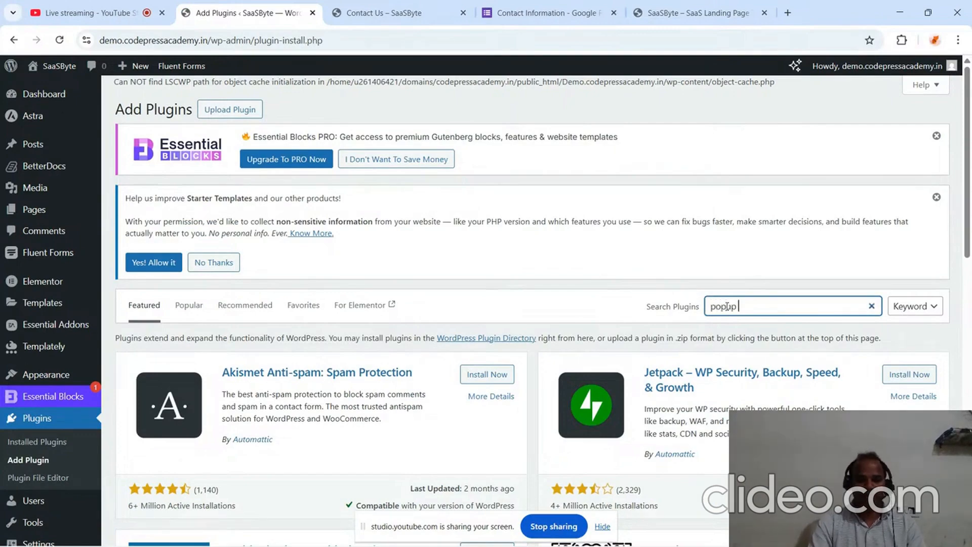
{"action": "type", "text": " maker"}
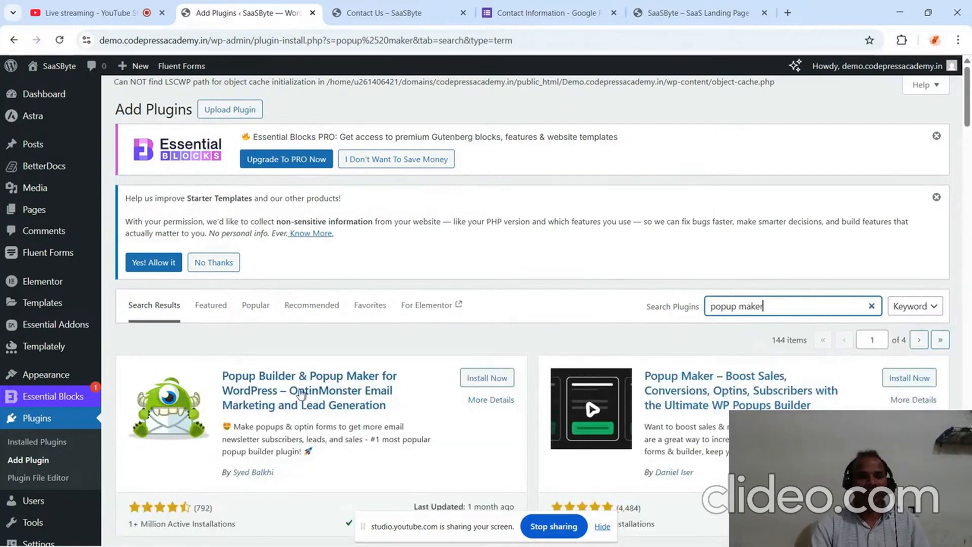
{"action": "scroll", "coordinate": [382, 435], "scroll_direction": "down", "scroll_amount": 1}
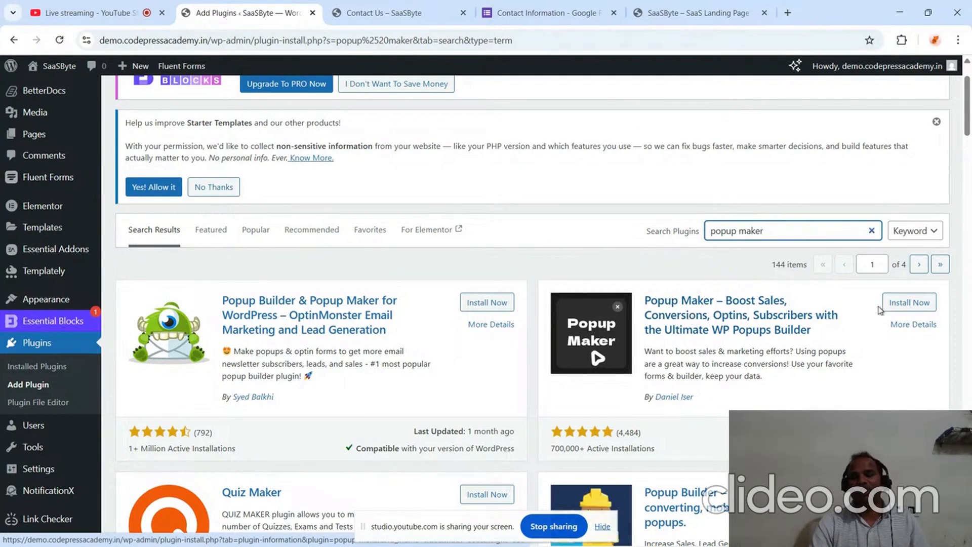
{"action": "left_click", "coordinate": [904, 303]}
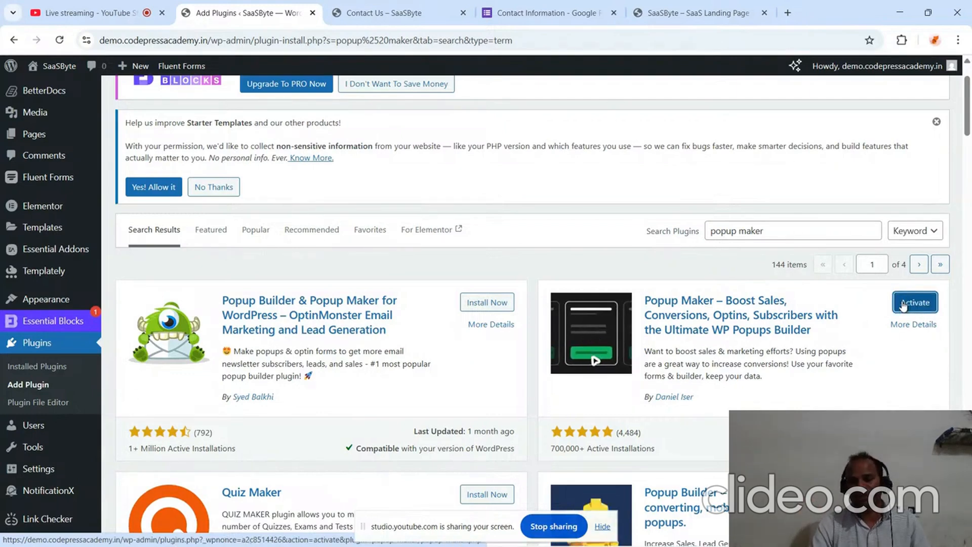
{"action": "left_click", "coordinate": [923, 304]}
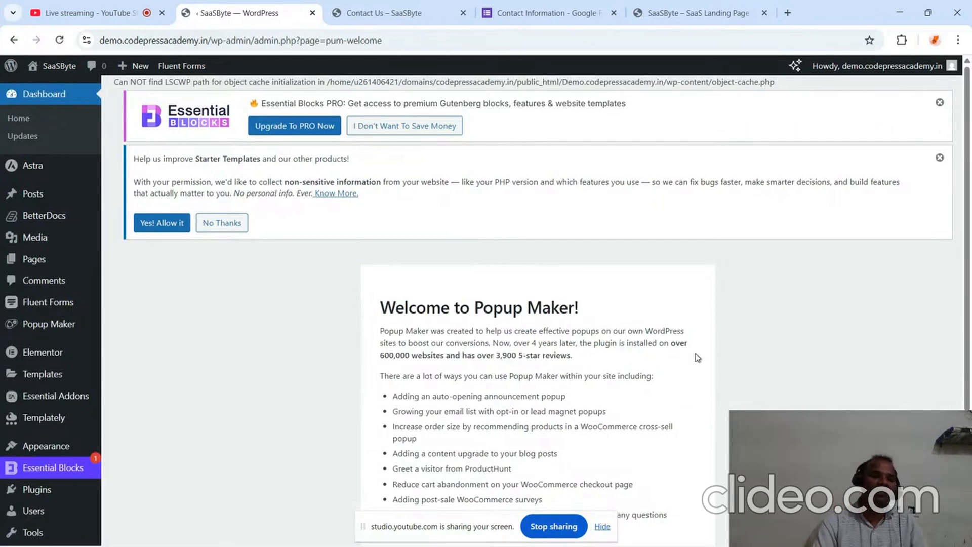
Look over the Popup Maker welcome page and open the list of all popups.
{"action": "scroll", "coordinate": [696, 357], "scroll_direction": "down", "scroll_amount": 4}
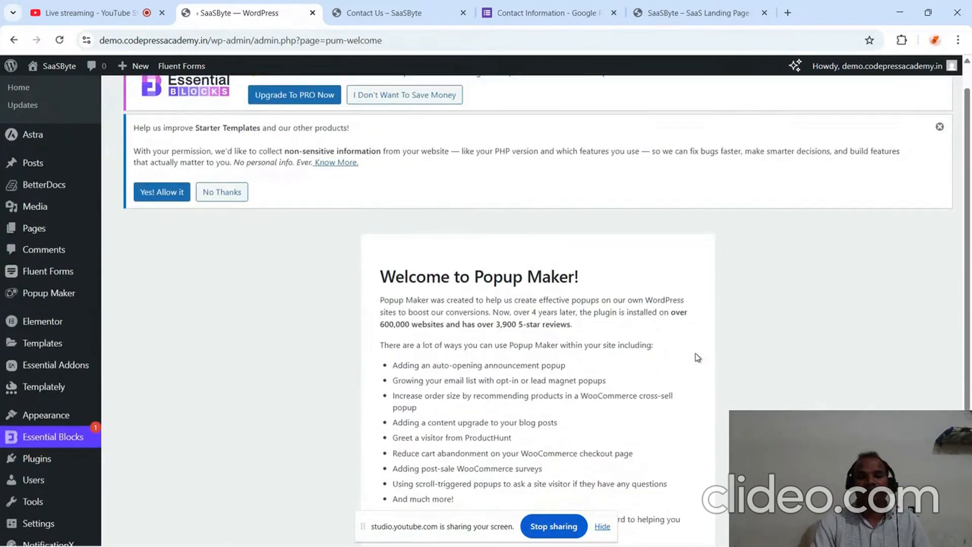
{"action": "scroll", "coordinate": [695, 356], "scroll_direction": "up", "scroll_amount": 4}
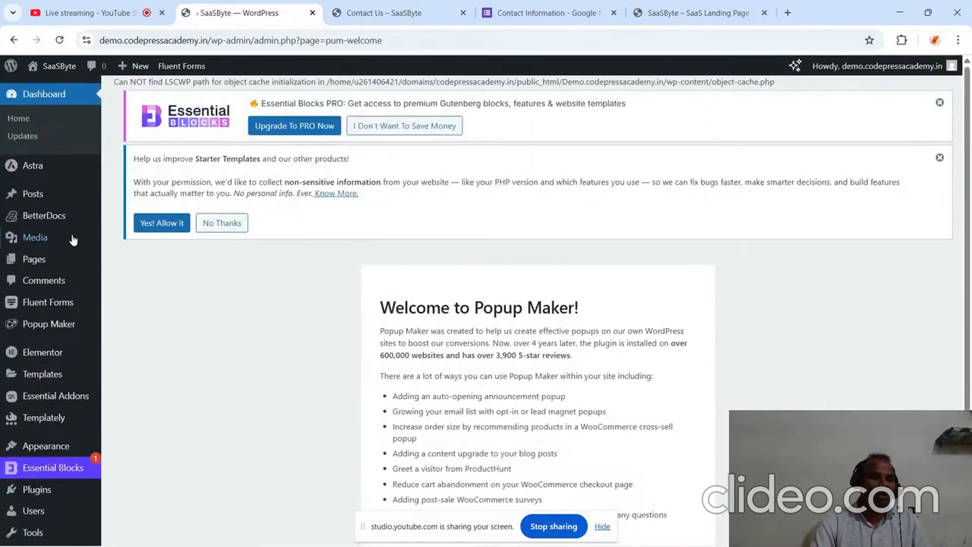
{"action": "mouse_move", "coordinate": [33, 258]}
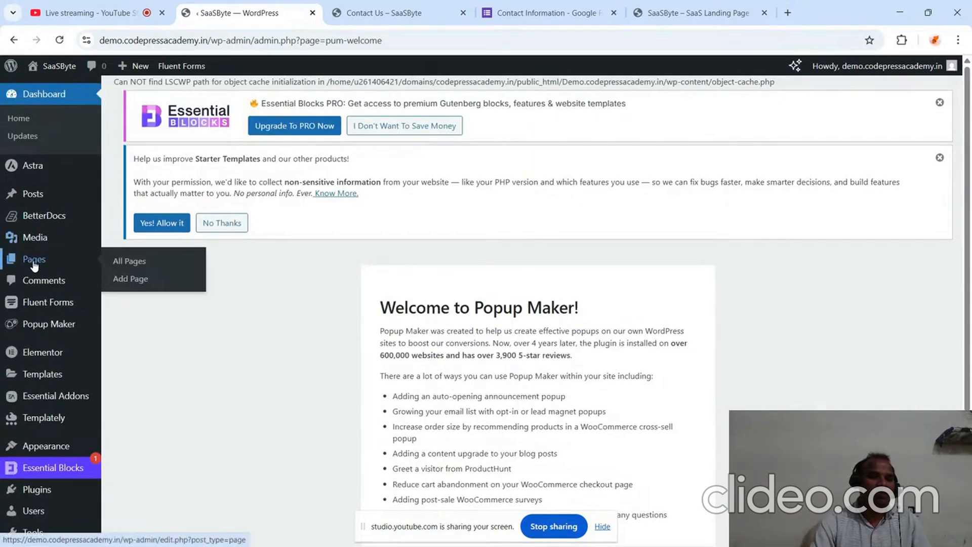
{"action": "scroll", "coordinate": [34, 266], "scroll_direction": "down", "scroll_amount": 2}
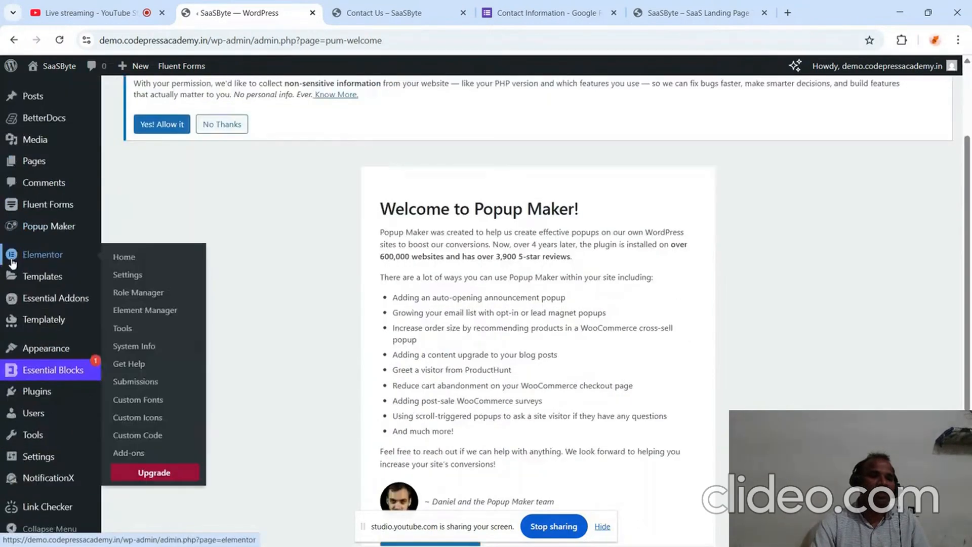
{"action": "mouse_move", "coordinate": [42, 232]}
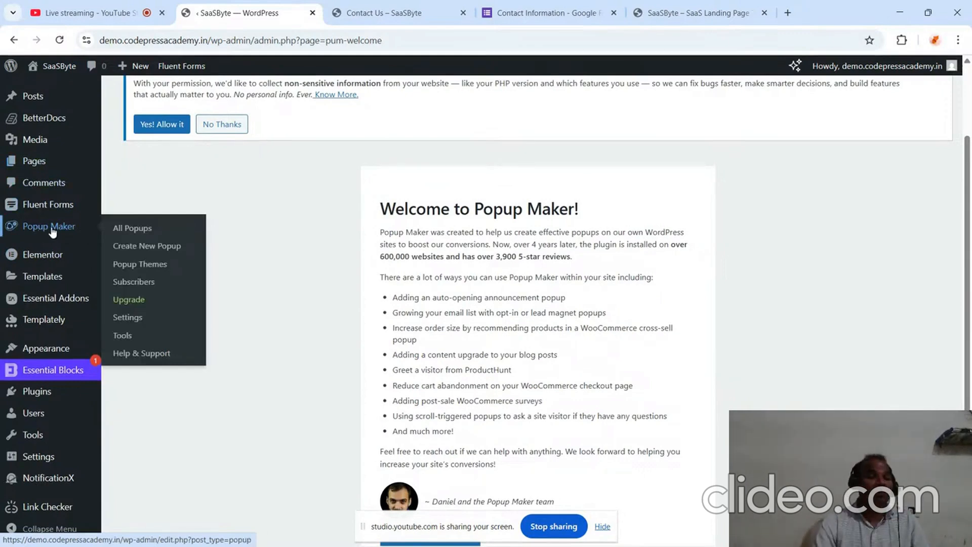
{"action": "left_click", "coordinate": [129, 230]}
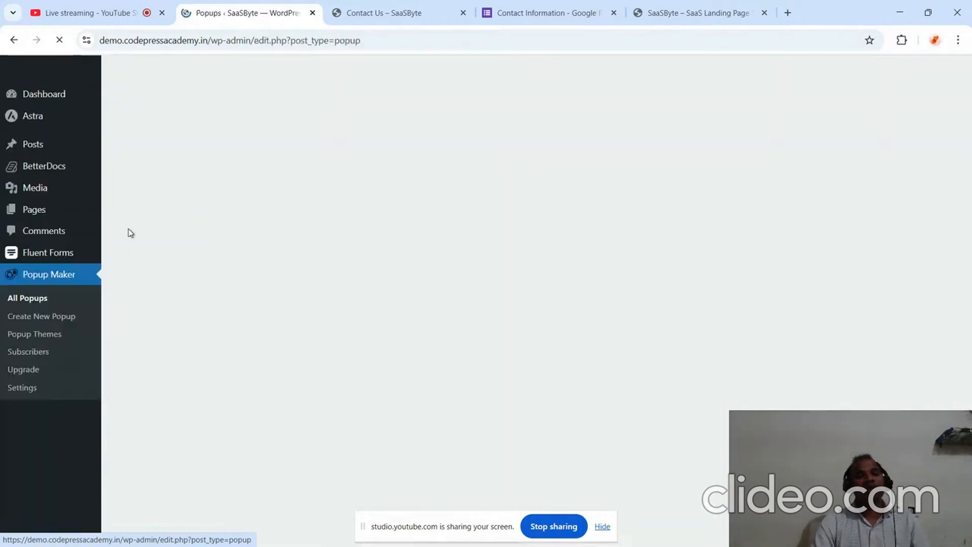
Go through the Popup Maker welcome tour on the popups list and dismiss its last tip.
{"action": "scroll", "coordinate": [280, 272], "scroll_direction": "down", "scroll_amount": 1}
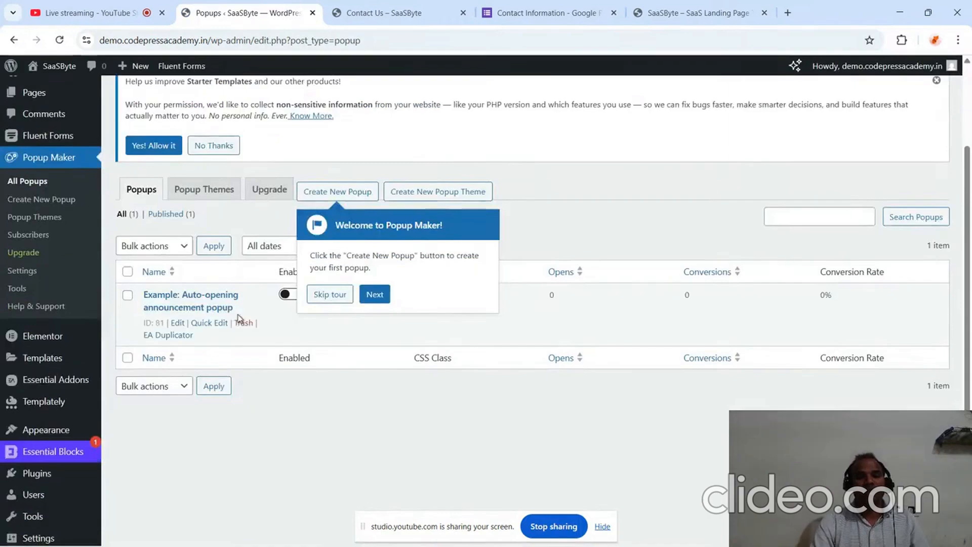
{"action": "left_click", "coordinate": [373, 295]}
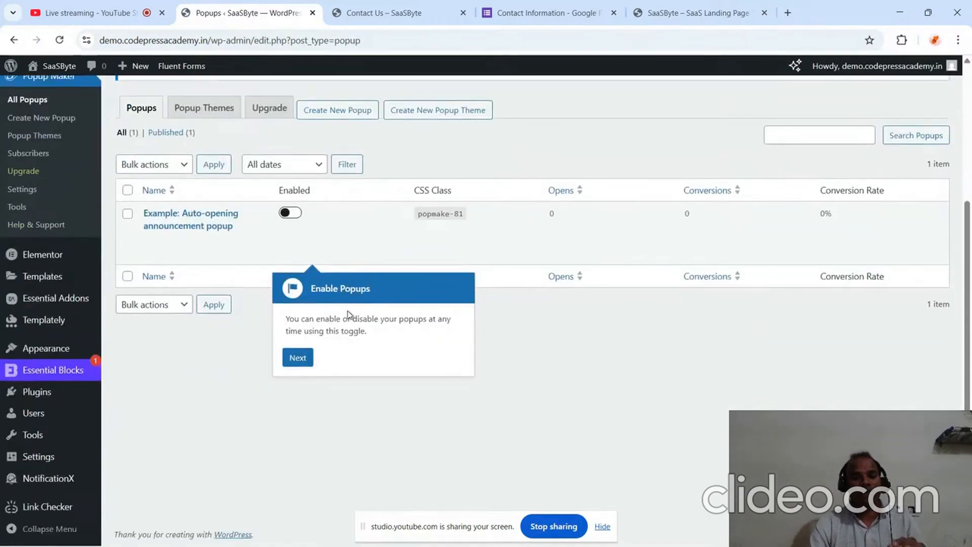
{"action": "left_click", "coordinate": [298, 358]}
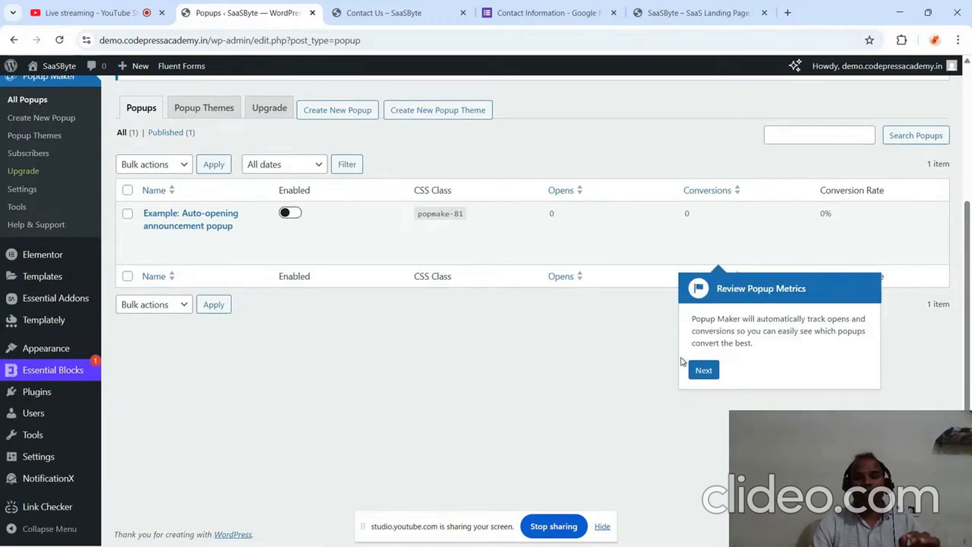
{"action": "left_click", "coordinate": [703, 370]}
{"action": "scroll", "coordinate": [404, 373], "scroll_direction": "down", "scroll_amount": 3}
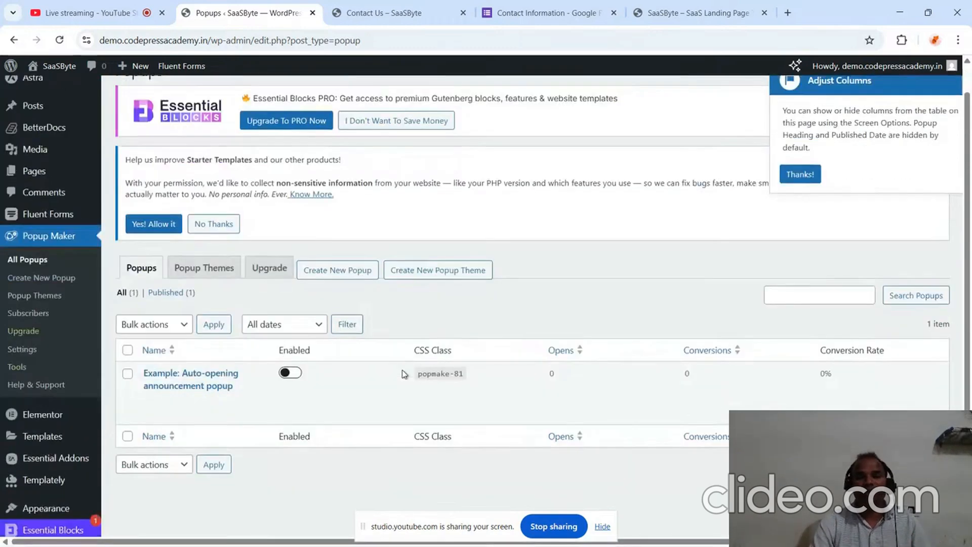
{"action": "scroll", "coordinate": [612, 397], "scroll_direction": "up", "scroll_amount": 3}
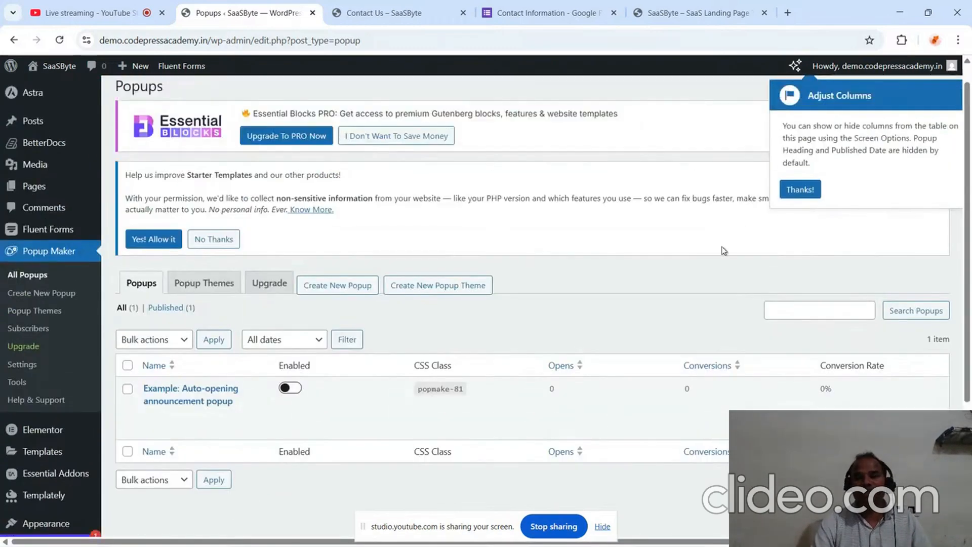
{"action": "left_click", "coordinate": [799, 189]}
Enable the "Example: Auto-opening announcement popup" and open it for editing.
{"action": "scroll", "coordinate": [454, 425], "scroll_direction": "down", "scroll_amount": 3}
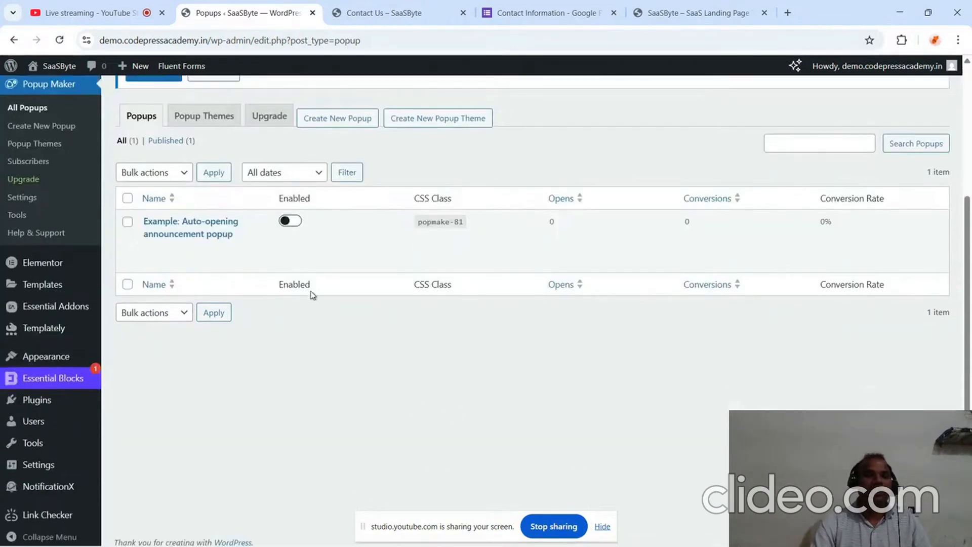
{"action": "left_click", "coordinate": [291, 221]}
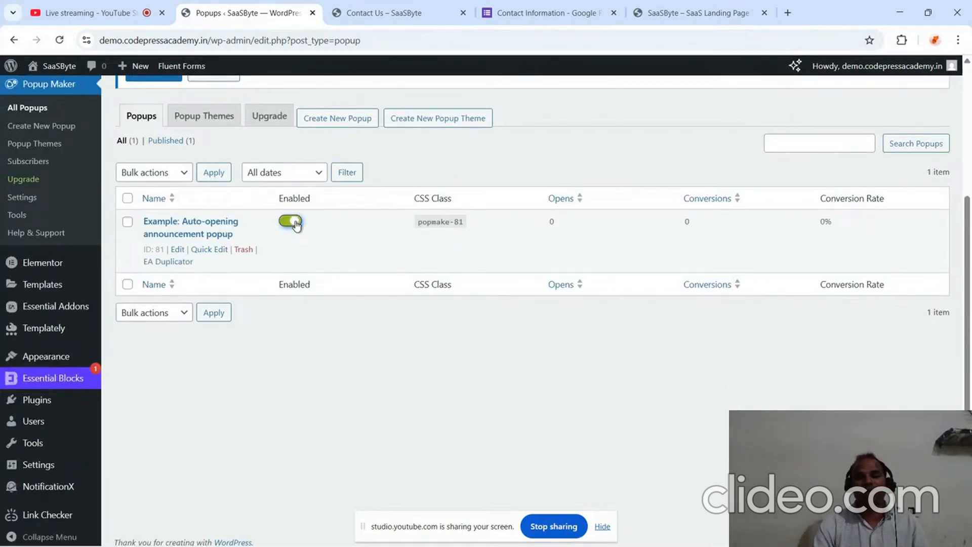
{"action": "left_click", "coordinate": [178, 249]}
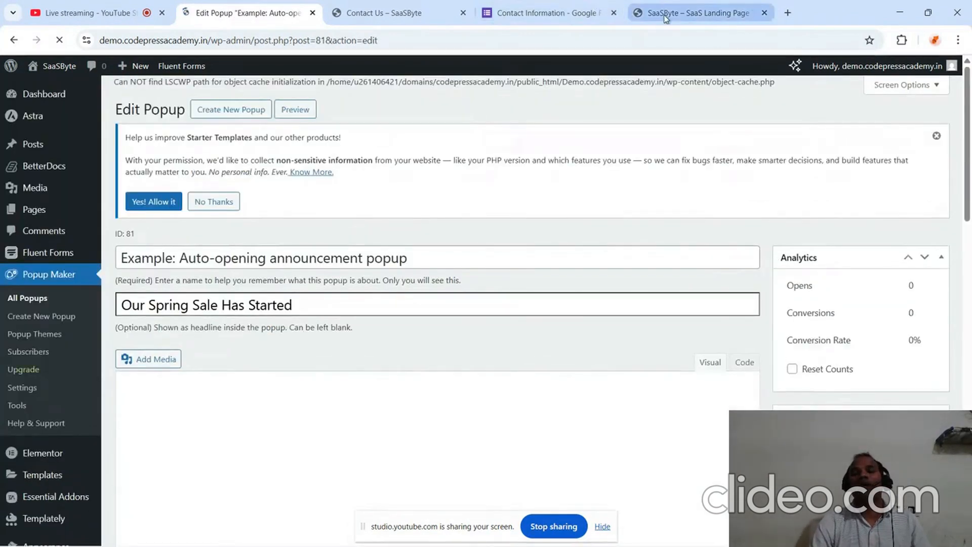
Switch to the Contact Information form in Google Forms and copy its embed HTML code.
{"action": "left_click", "coordinate": [556, 13]}
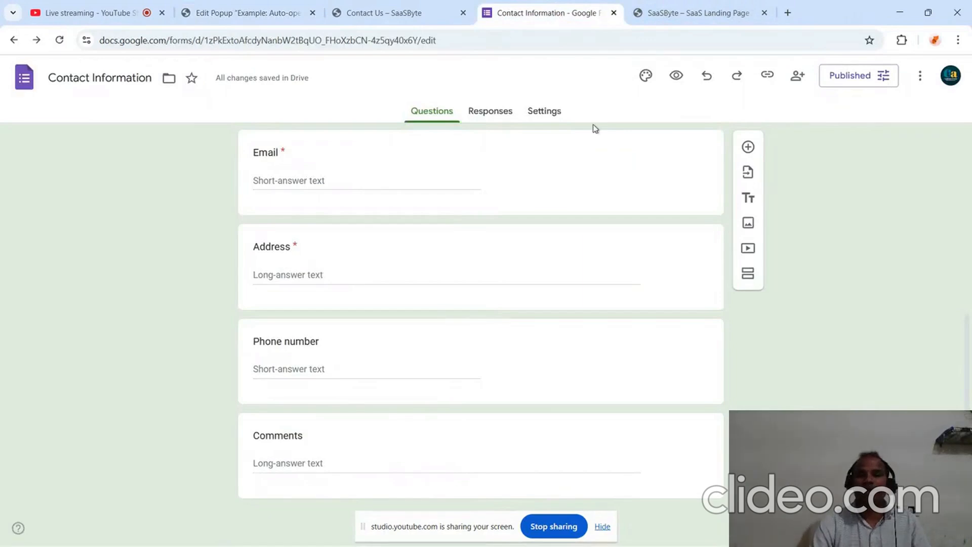
{"action": "left_click", "coordinate": [921, 76]}
{"action": "left_click", "coordinate": [842, 201]}
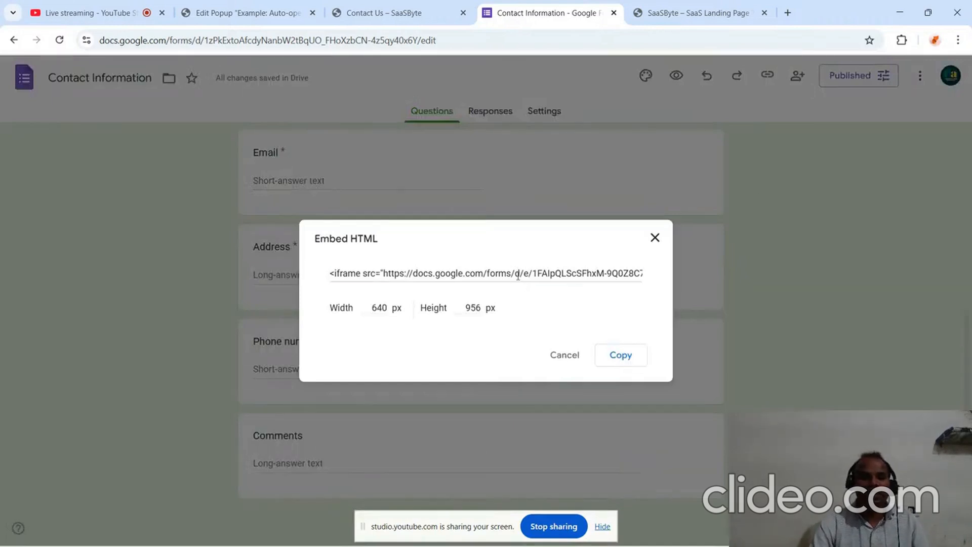
{"action": "left_click", "coordinate": [518, 276]}
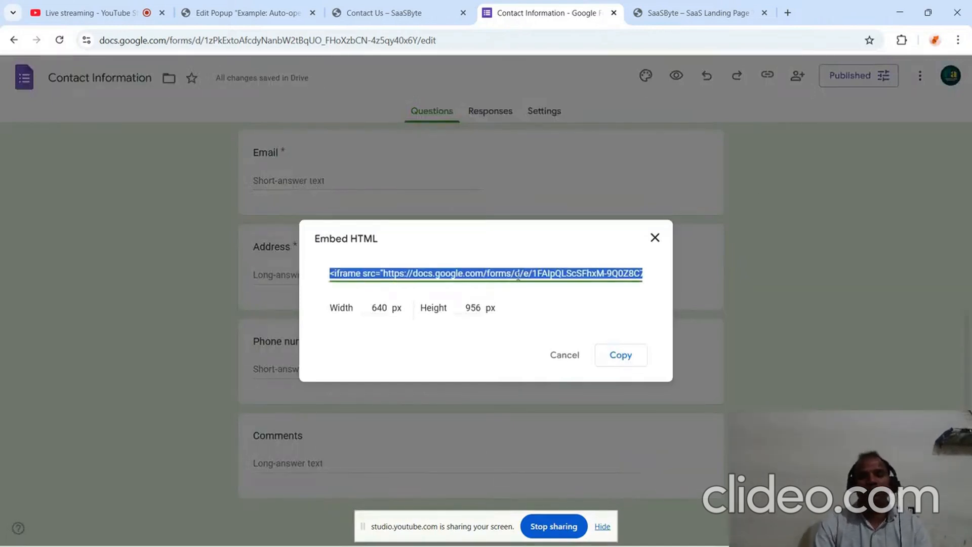
{"action": "left_click", "coordinate": [626, 355]}
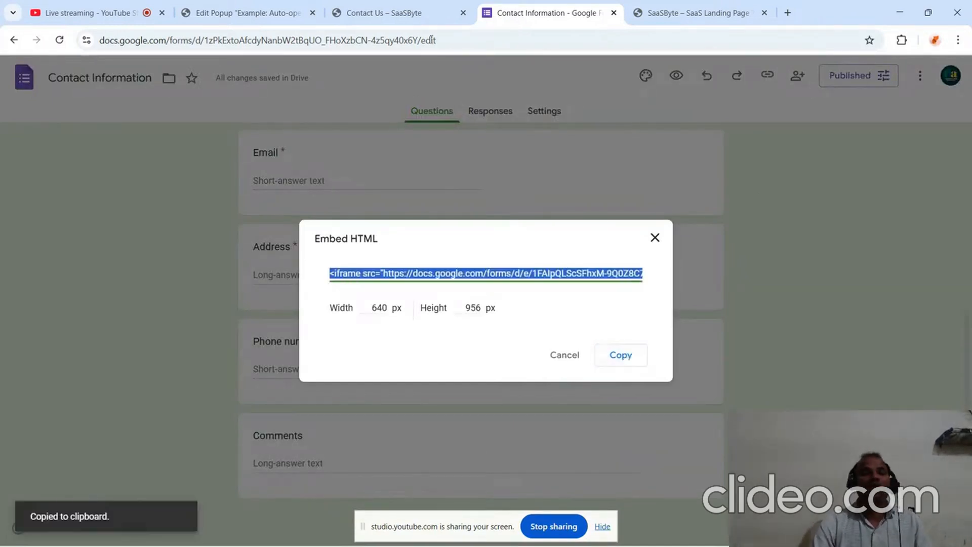
Return to the popup editor, skip the guided tour, and delete the example text from the popup's content.
{"action": "left_click", "coordinate": [251, 11]}
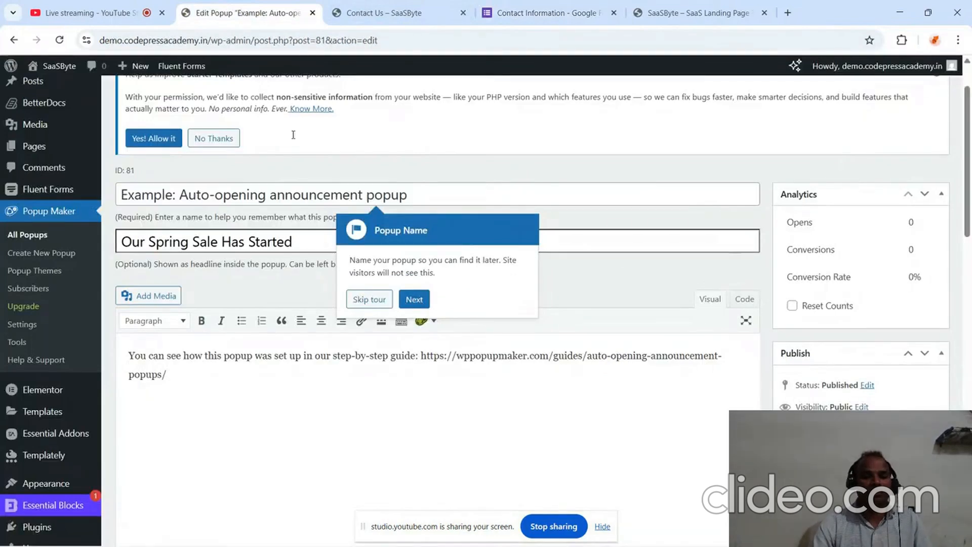
{"action": "left_click", "coordinate": [378, 300]}
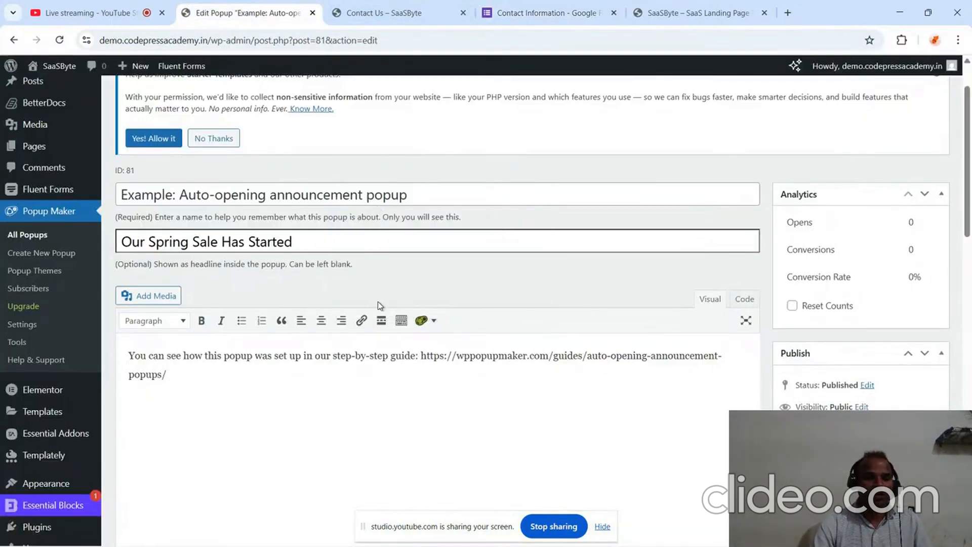
{"action": "key", "text": "ctrl+a"}
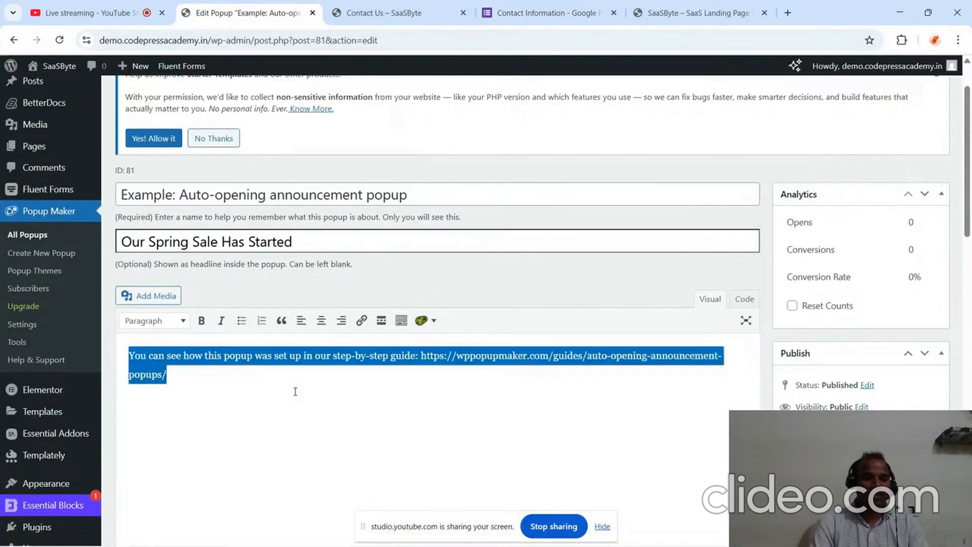
{"action": "scroll", "coordinate": [295, 392], "scroll_direction": "down", "scroll_amount": 3}
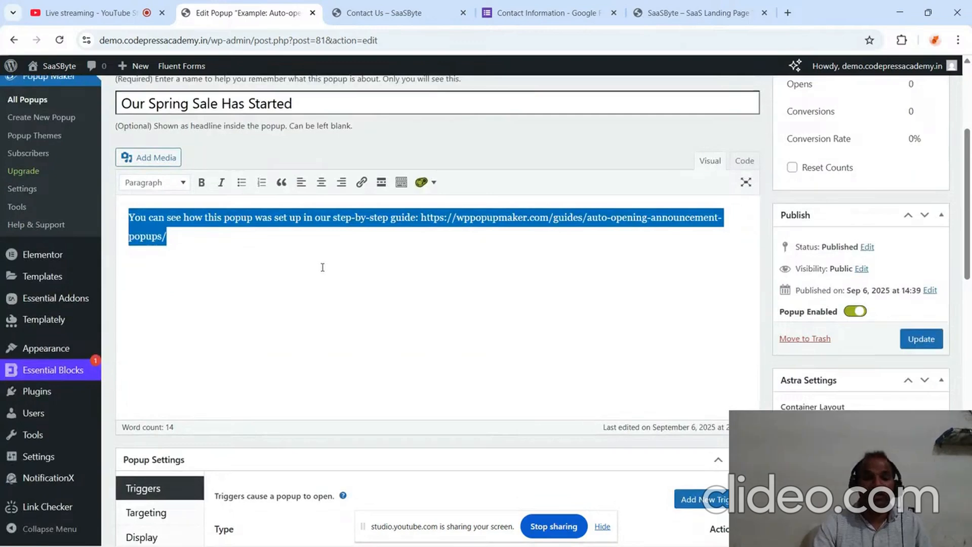
{"action": "key", "text": "BackSpace"}
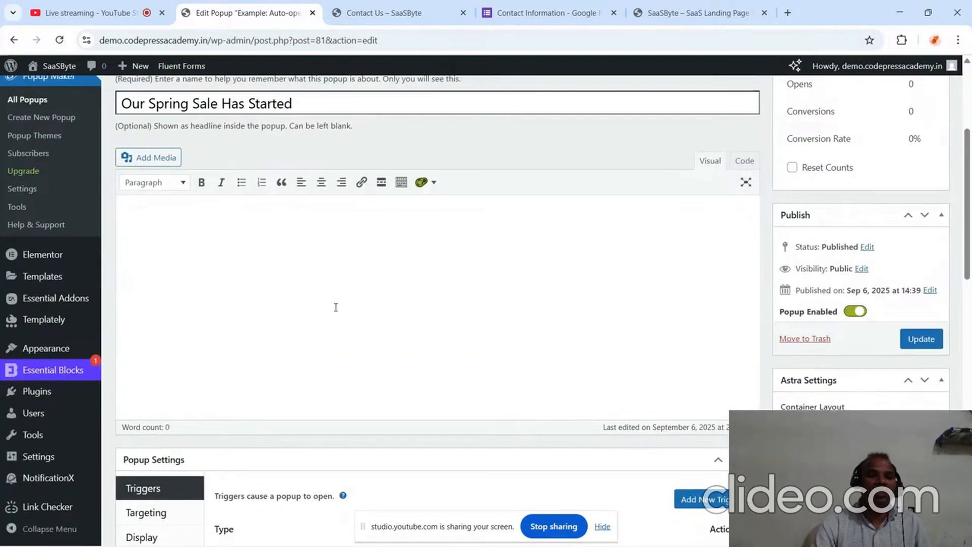
Clear the popup's optional title "Our Spring Sale Has Started".
{"action": "scroll", "coordinate": [337, 306], "scroll_direction": "up", "scroll_amount": 2}
{"action": "left_click", "coordinate": [345, 219]}
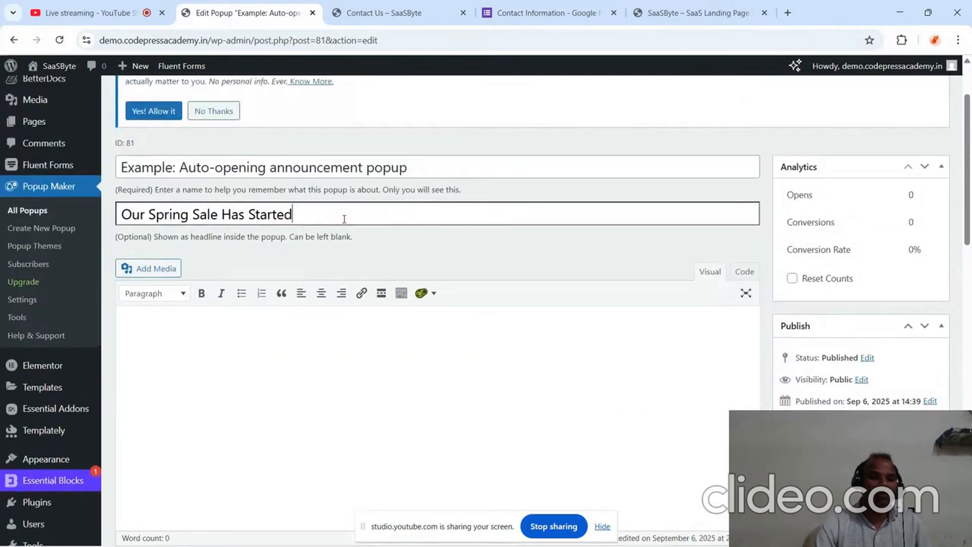
{"action": "key", "text": "BackSpace"}
{"action": "key", "text": "BackSpace"}
{"action": "key", "text": "BackSpace"}
{"action": "key", "text": "BackSpace"}
{"action": "key", "text": "BackSpace"}
{"action": "key", "text": "BackSpace"}
{"action": "key", "text": "BackSpace"}
{"action": "key", "text": "BackSpace"}
{"action": "key", "text": "BackSpace"}
{"action": "key", "text": "BackSpace"}
{"action": "key", "text": "BackSpace"}
{"action": "key", "text": "BackSpace"}
{"action": "key", "text": "BackSpace"}
{"action": "key", "text": "BackSpace"}
{"action": "key", "text": "BackSpace"}
{"action": "key", "text": "BackSpace"}
{"action": "key", "text": "BackSpace"}
{"action": "key", "text": "BackSpace"}
{"action": "key", "text": "BackSpace"}
{"action": "key", "text": "BackSpace"}
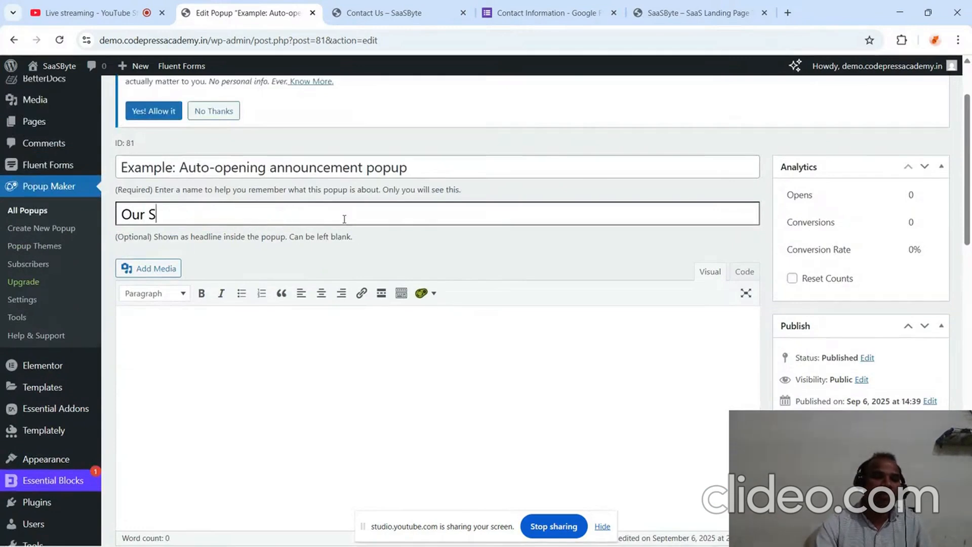
Switch the popup's content editor to code view and paste the copied Google Forms iframe code.
{"action": "left_click", "coordinate": [359, 354]}
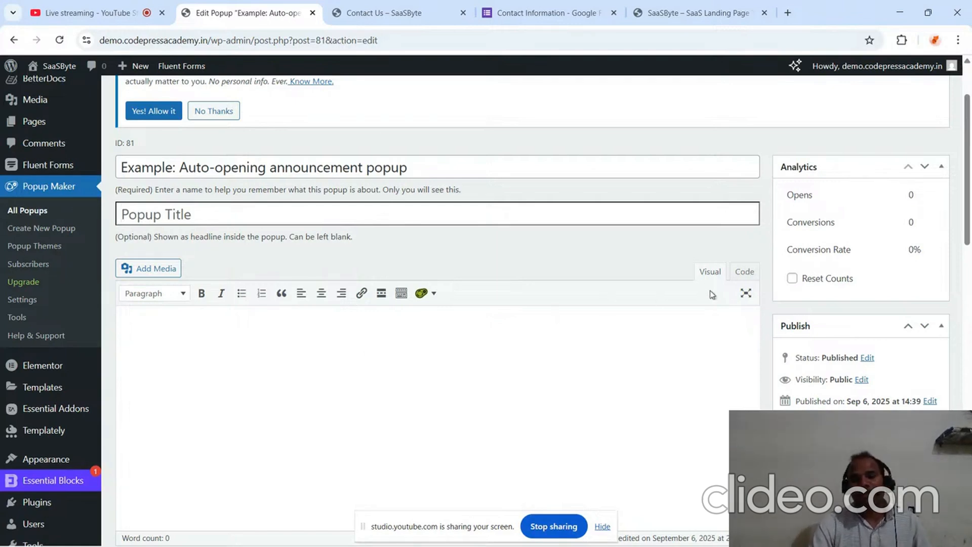
{"action": "left_click", "coordinate": [745, 274]}
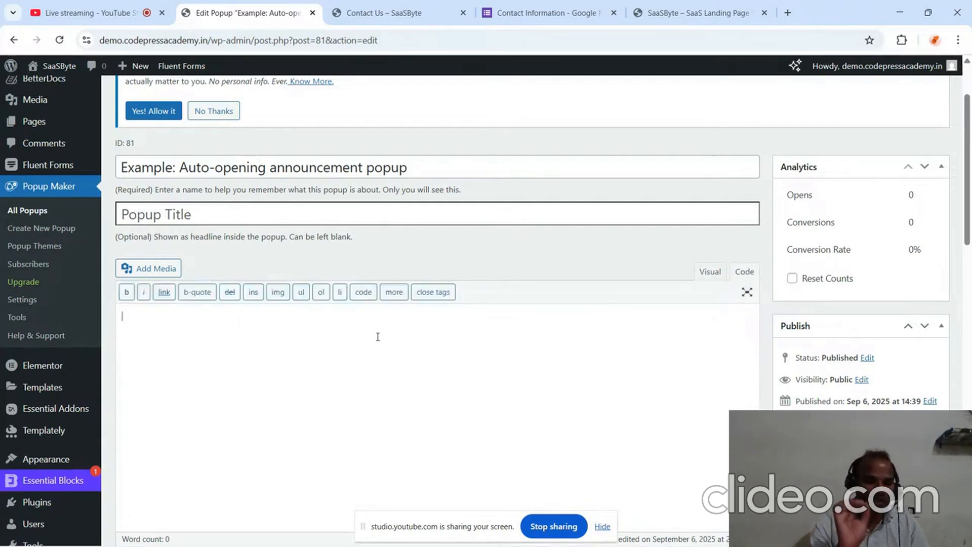
{"action": "key", "text": "ctrl+v"}
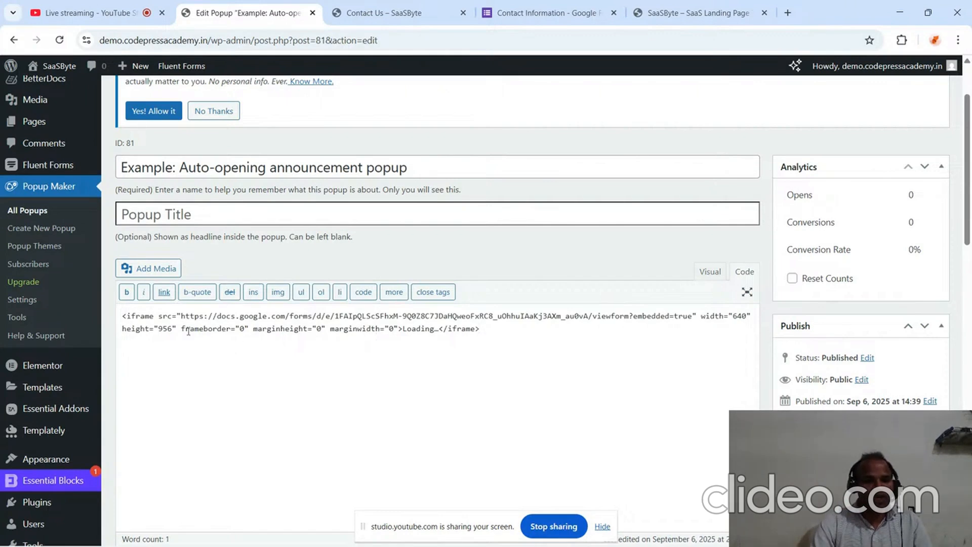
Set the iframe height in the popup's embed code to 1200.
{"action": "left_click", "coordinate": [172, 328]}
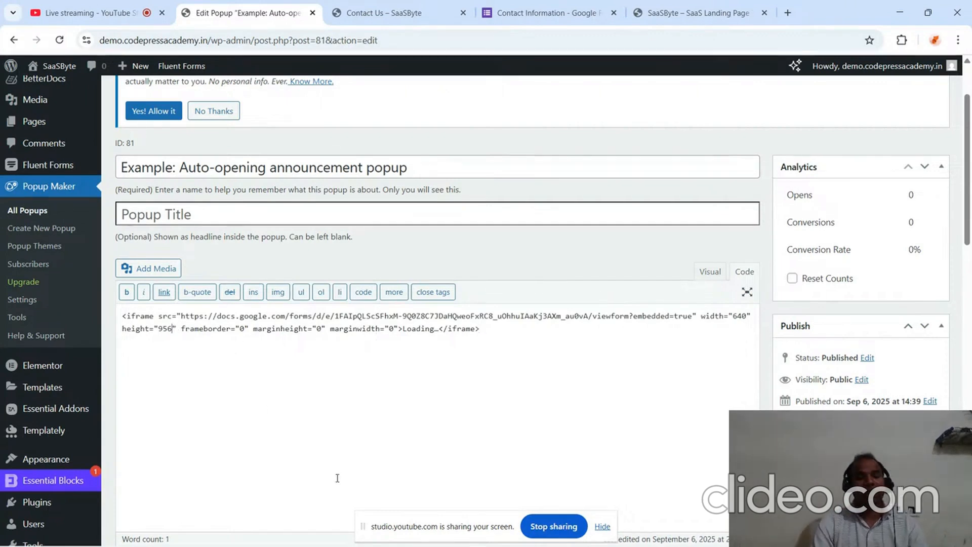
{"action": "key", "text": "shift+Left"}
{"action": "key", "text": "shift+Left"}
{"action": "key", "text": "shift+Left"}
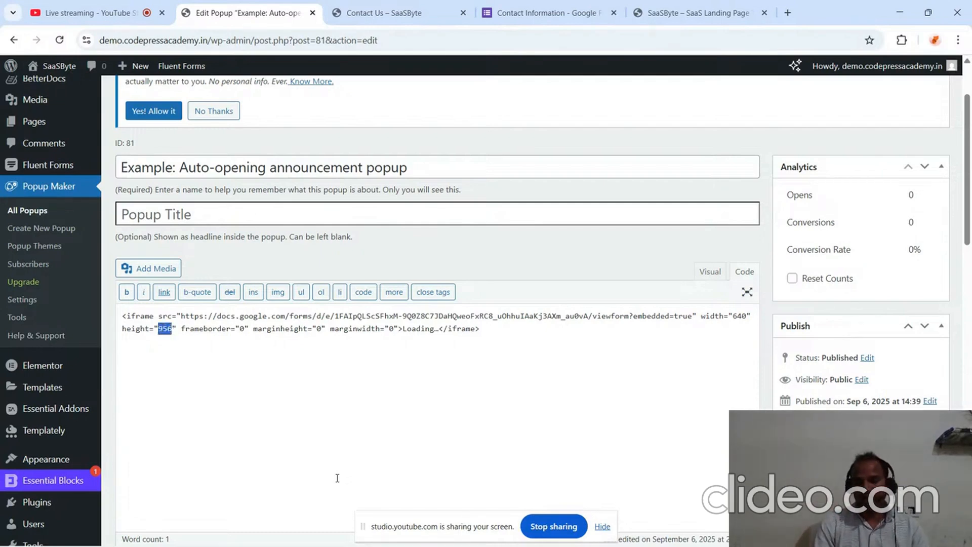
{"action": "type", "text": "1200"}
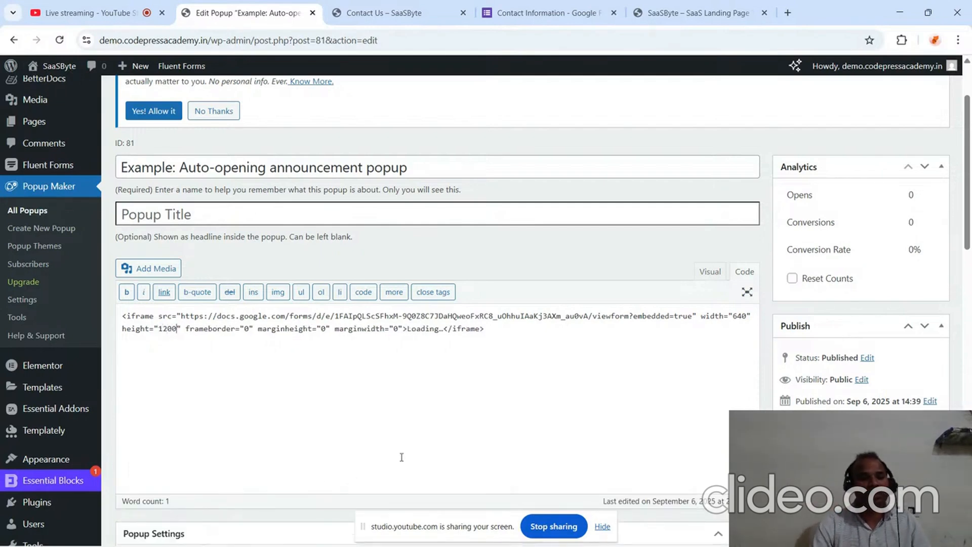
Set the Time Delay / Auto Open trigger's delay to 3000 ms and save the trigger settings.
{"action": "scroll", "coordinate": [420, 449], "scroll_direction": "down", "scroll_amount": 7}
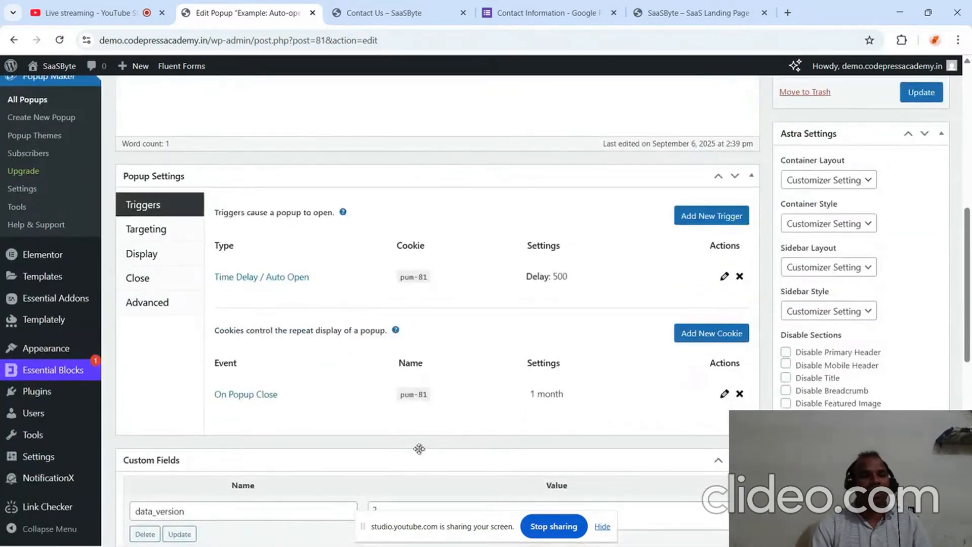
{"action": "scroll", "coordinate": [420, 350], "scroll_direction": "up", "scroll_amount": 2}
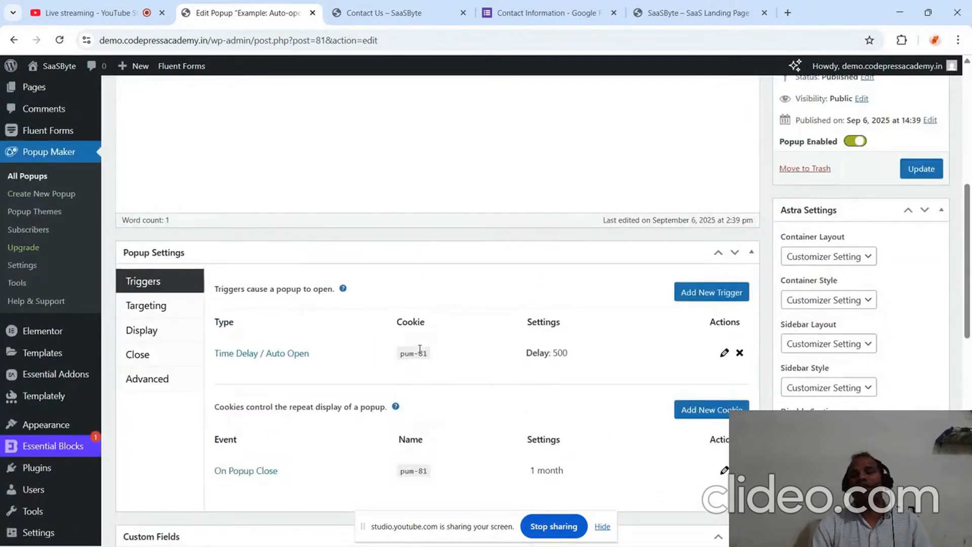
{"action": "scroll", "coordinate": [420, 349], "scroll_direction": "down", "scroll_amount": 1}
{"action": "scroll", "coordinate": [418, 348], "scroll_direction": "up", "scroll_amount": 1}
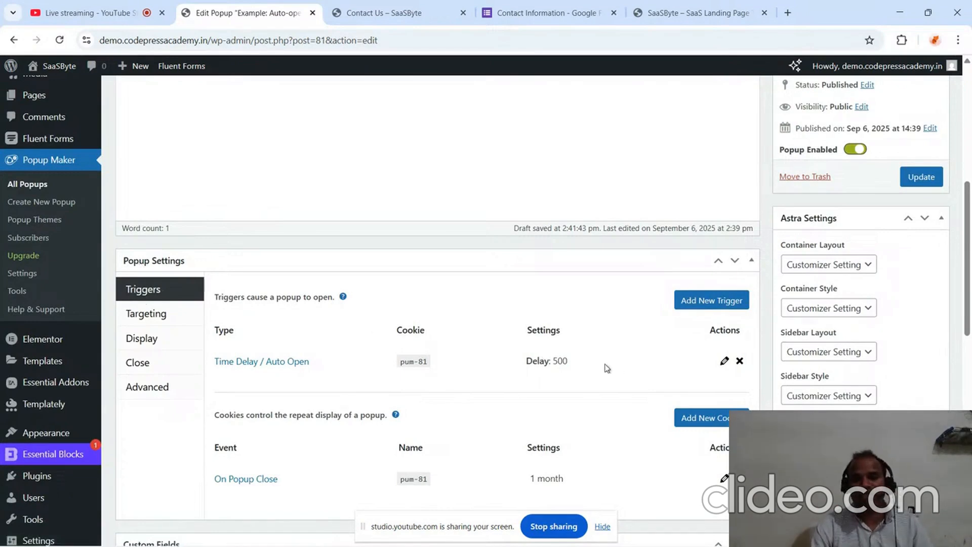
{"action": "left_click", "coordinate": [724, 360]}
{"action": "left_click", "coordinate": [508, 150]}
{"action": "key", "text": "shift+Left"}
{"action": "key", "text": "shift+Left"}
{"action": "key", "text": "shift+Left"}
{"action": "type", "text": "3000"}
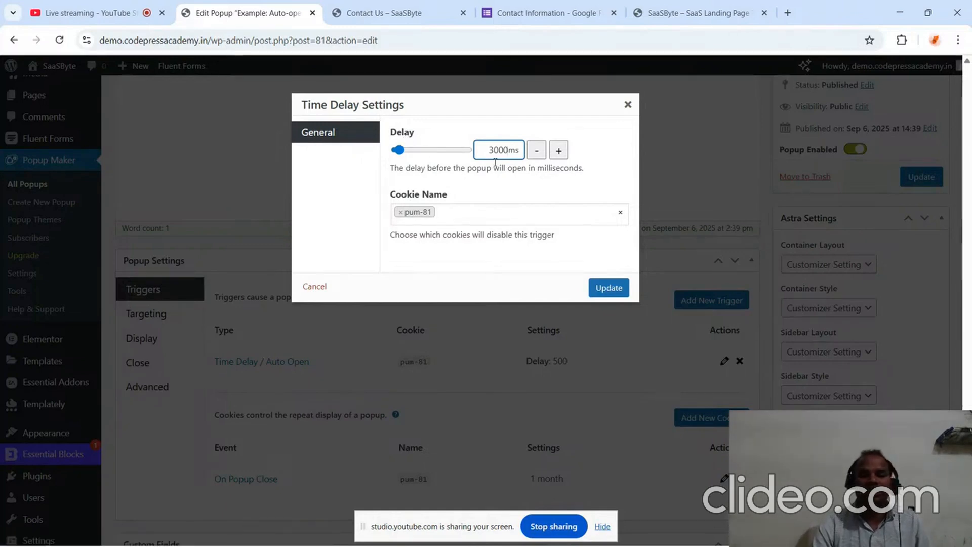
{"action": "left_click", "coordinate": [608, 288]}
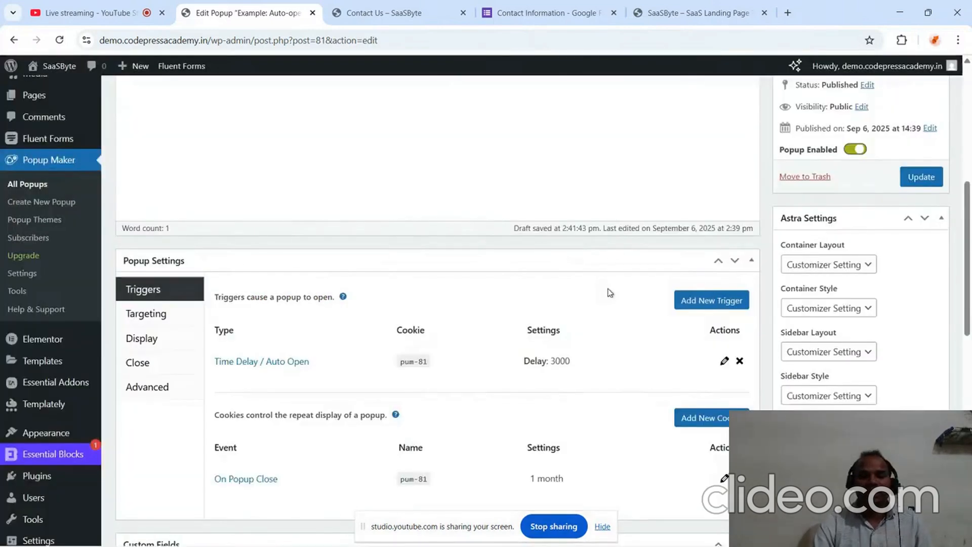
Review the popup's auto-open trigger row and the page options available for its targeting condition.
{"action": "scroll", "coordinate": [610, 292], "scroll_direction": "down", "scroll_amount": 2}
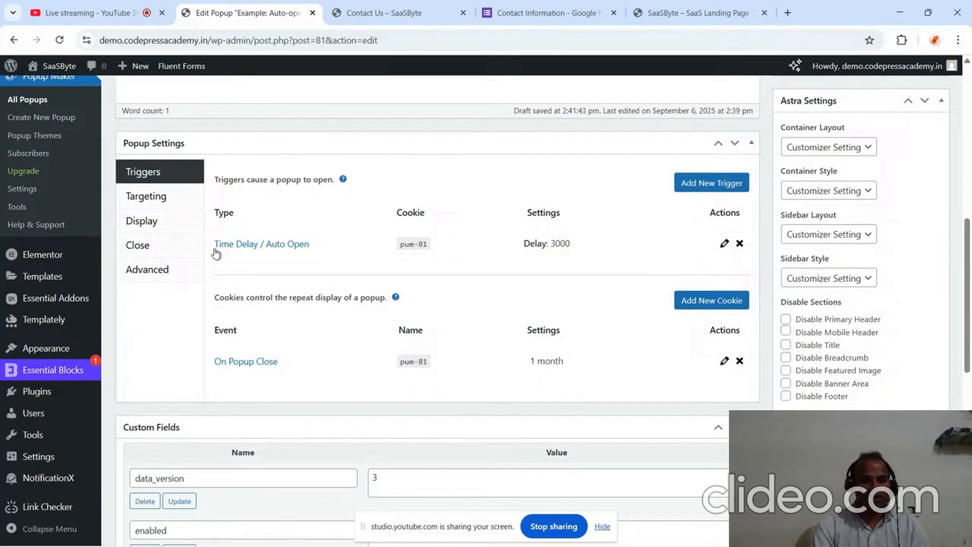
{"action": "left_click_drag", "start_coordinate": [214, 244], "coordinate": [321, 252]}
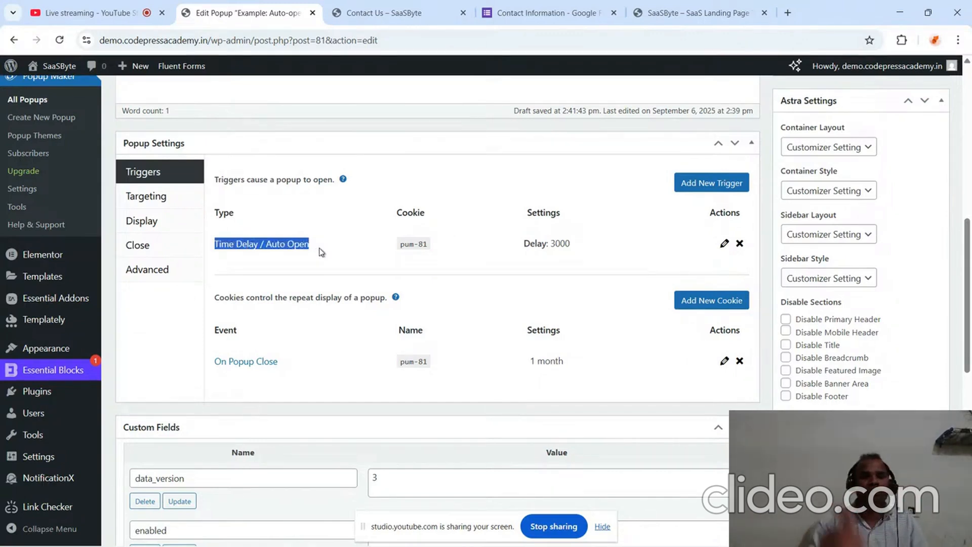
{"action": "left_click_drag", "start_coordinate": [321, 252], "coordinate": [580, 248]}
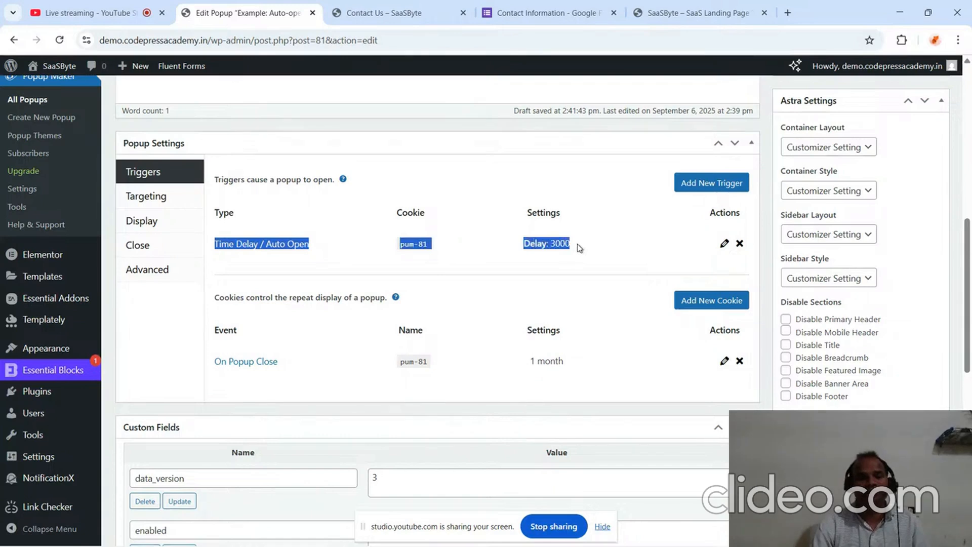
{"action": "left_click", "coordinate": [594, 258]}
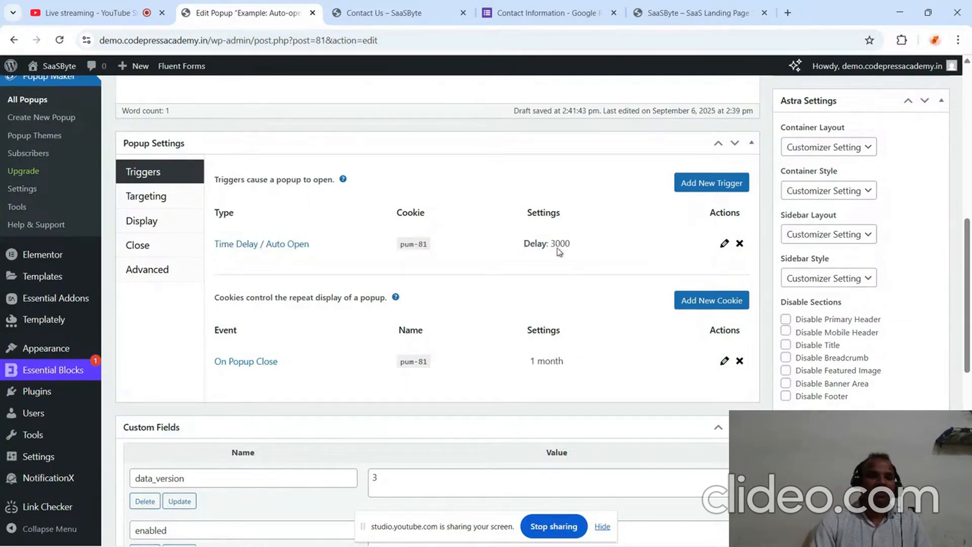
{"action": "left_click", "coordinate": [161, 203]}
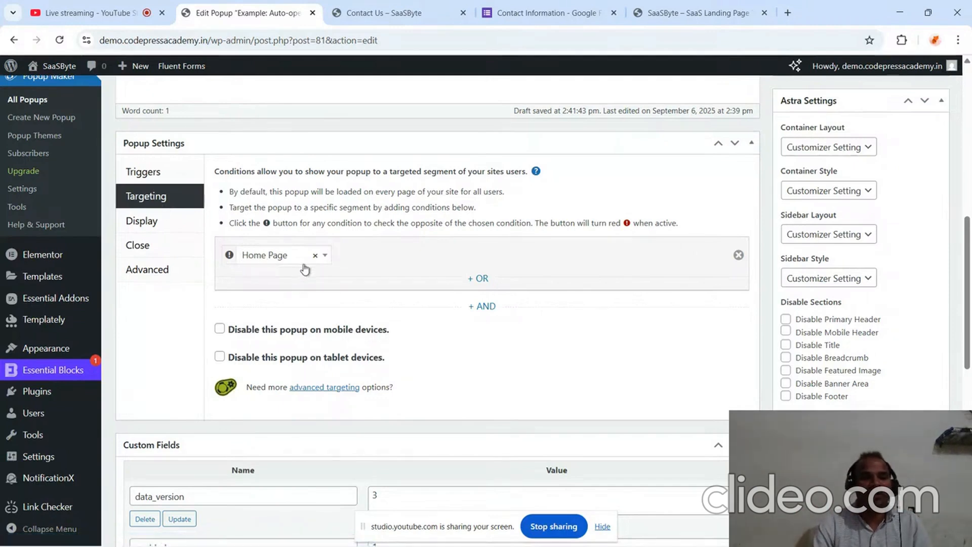
{"action": "left_click", "coordinate": [324, 258]}
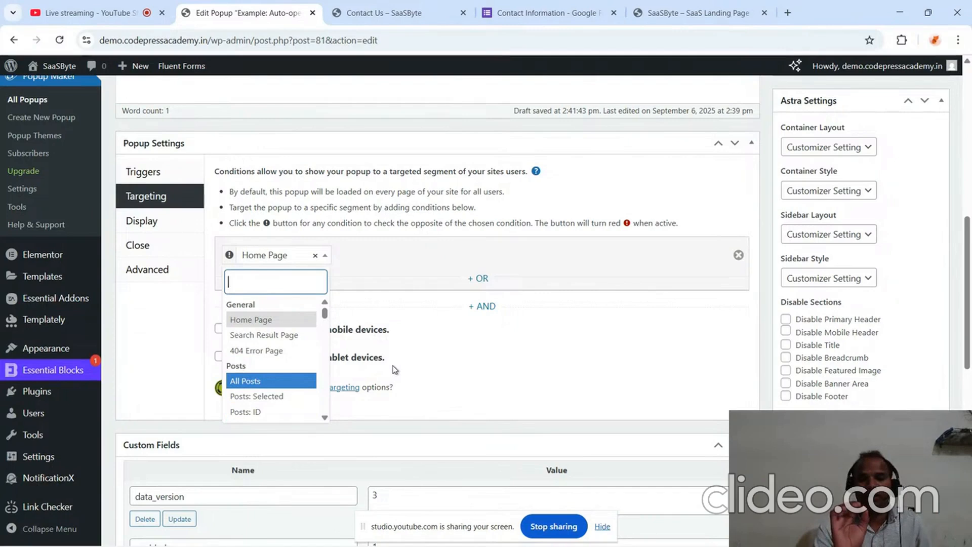
{"action": "left_click", "coordinate": [457, 345]}
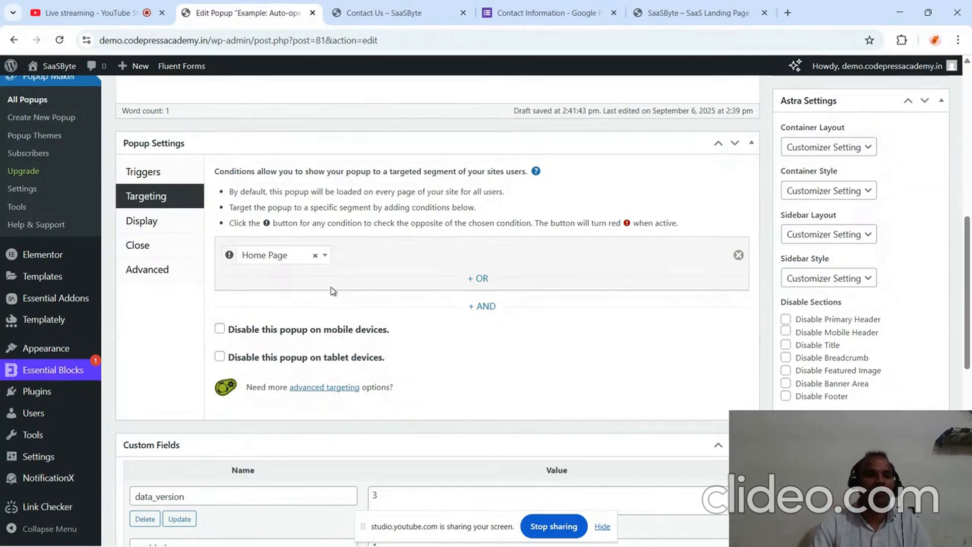
Apply the Left Bottom Notice display preset and set the popup theme to Cutting Edge.
{"action": "left_click", "coordinate": [152, 226]}
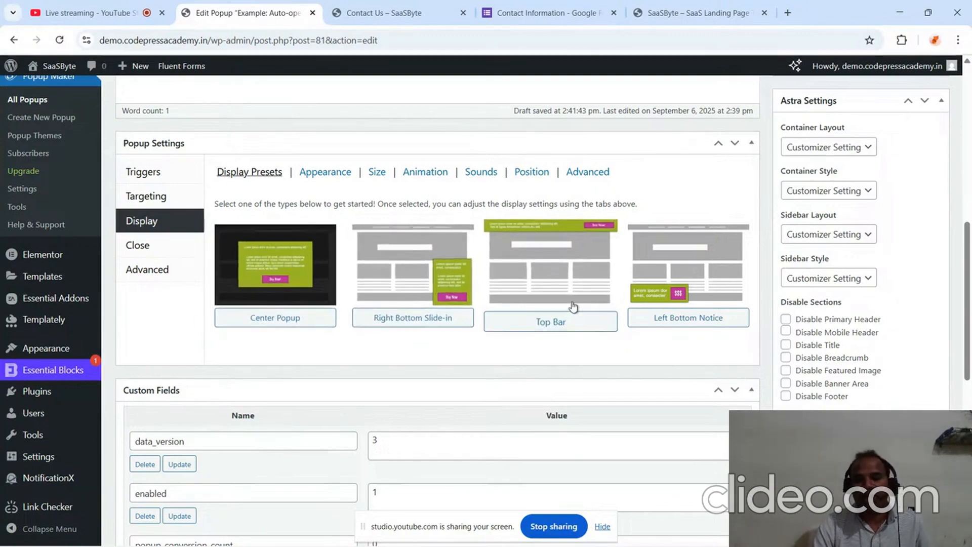
{"action": "left_click", "coordinate": [687, 284]}
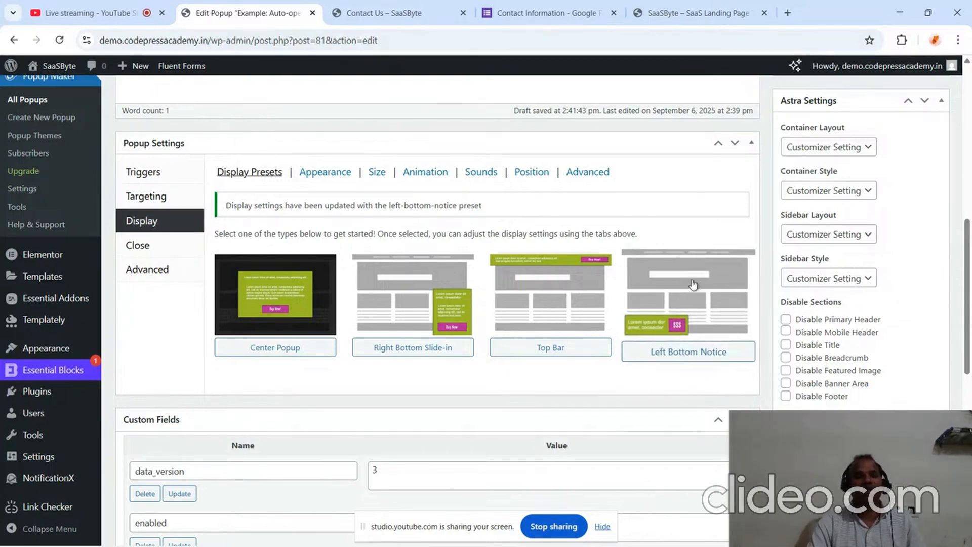
{"action": "left_click", "coordinate": [327, 173]}
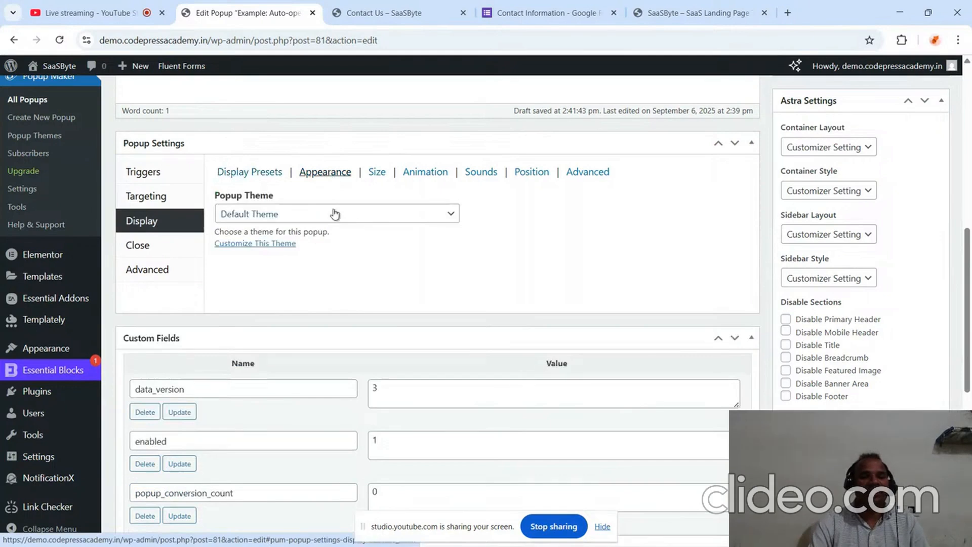
{"action": "left_click", "coordinate": [430, 220]}
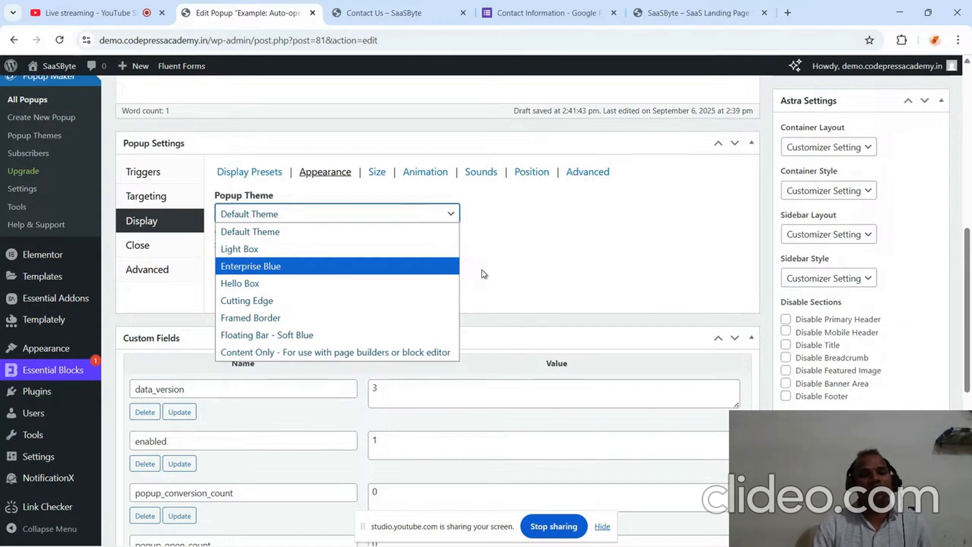
{"action": "left_click", "coordinate": [250, 301]}
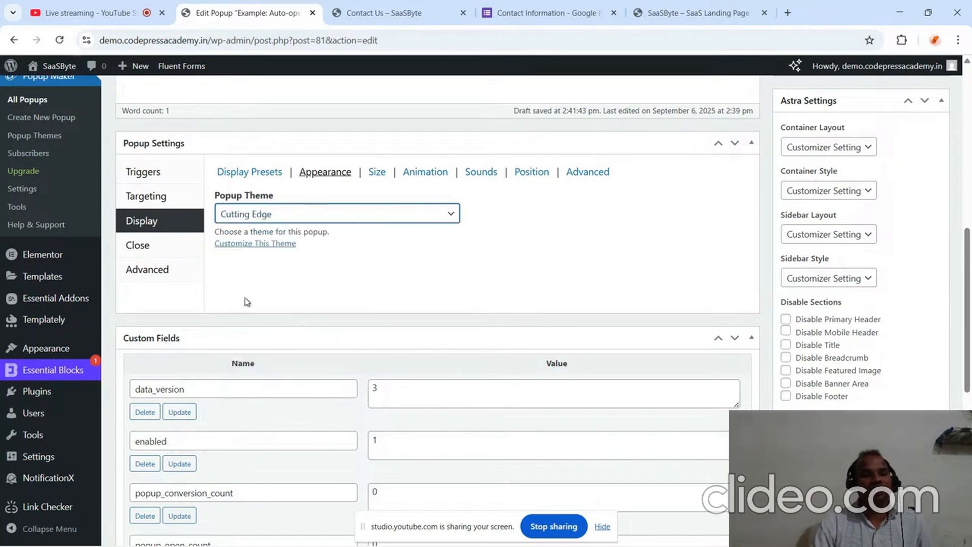
Examine the popup's size, animation, opening sound, position, and advanced display settings.
{"action": "left_click", "coordinate": [378, 175]}
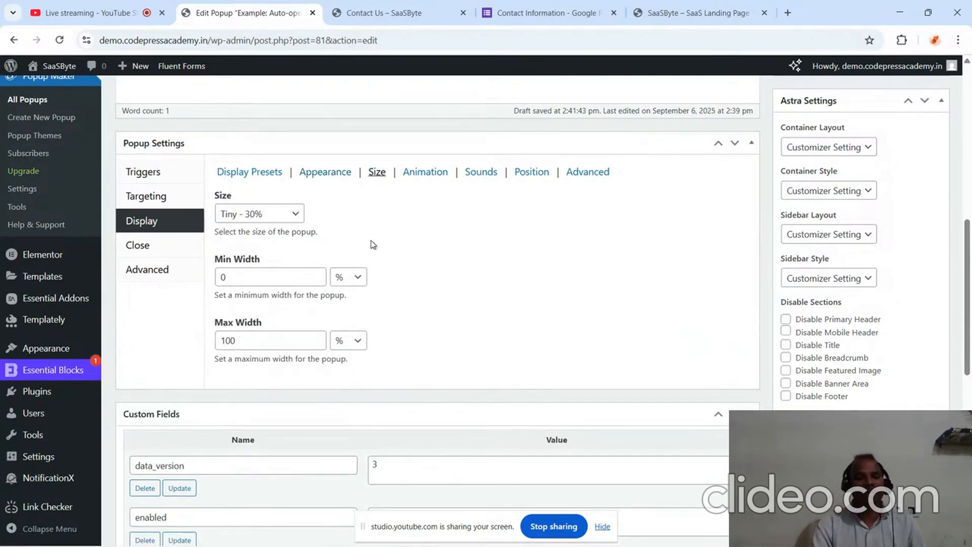
{"action": "left_click", "coordinate": [418, 175]}
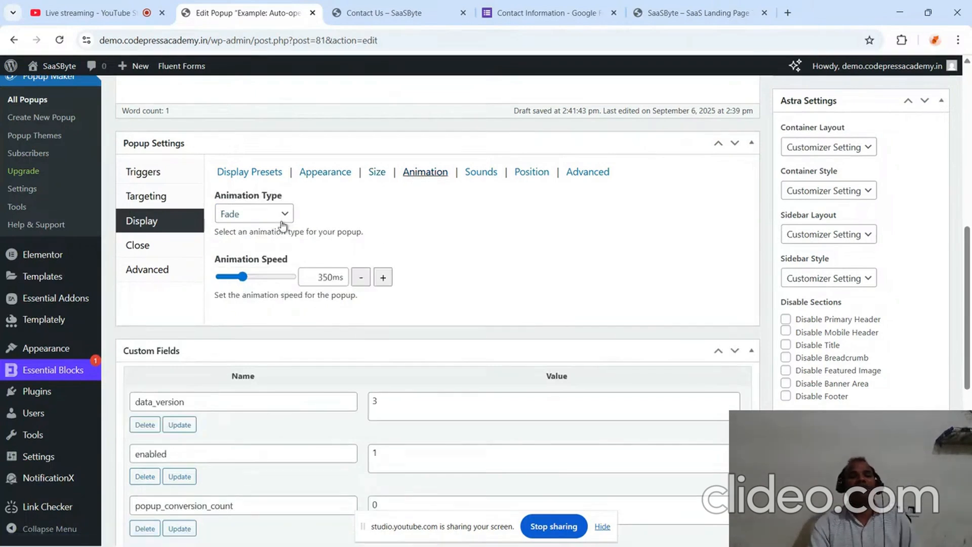
{"action": "left_click", "coordinate": [481, 175]}
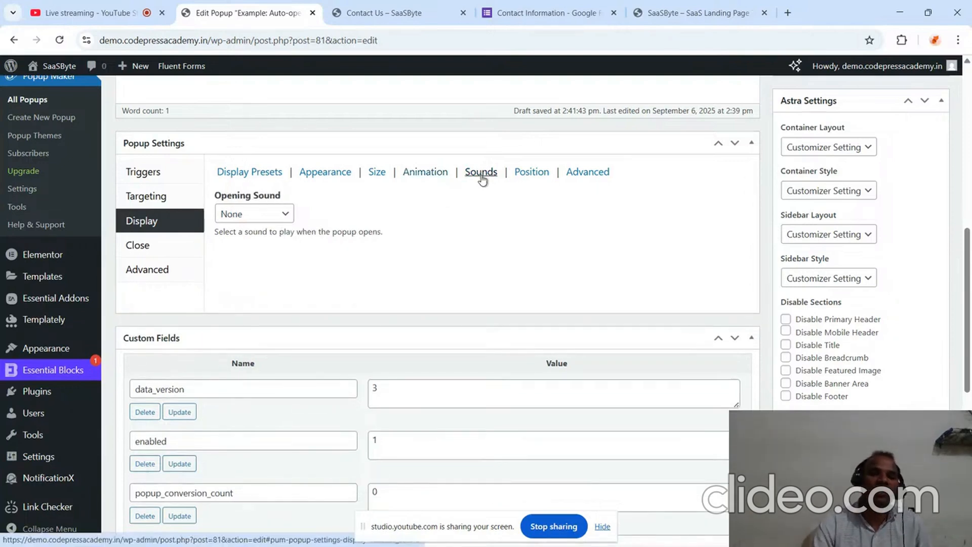
{"action": "left_click", "coordinate": [291, 219]}
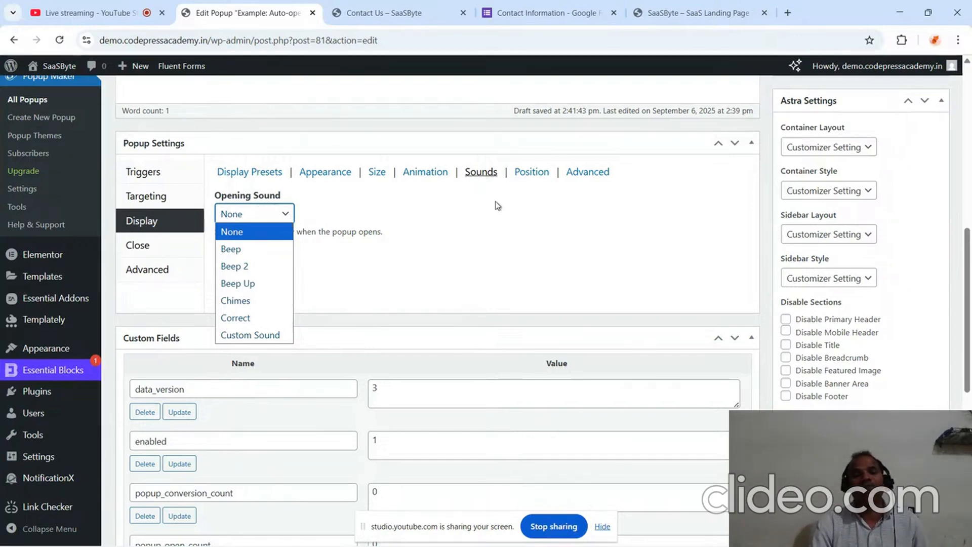
{"action": "left_click", "coordinate": [532, 174]}
{"action": "left_click", "coordinate": [532, 174]}
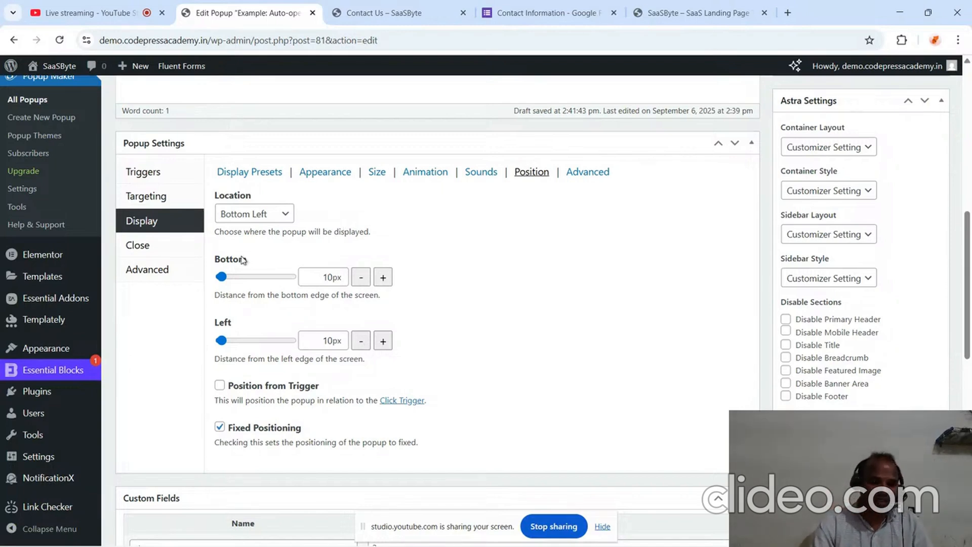
{"action": "mouse_move", "coordinate": [260, 260]}
{"action": "left_mouse_down"}
{"action": "mouse_move", "coordinate": [215, 265]}
{"action": "mouse_move", "coordinate": [277, 263]}
{"action": "left_mouse_up"}
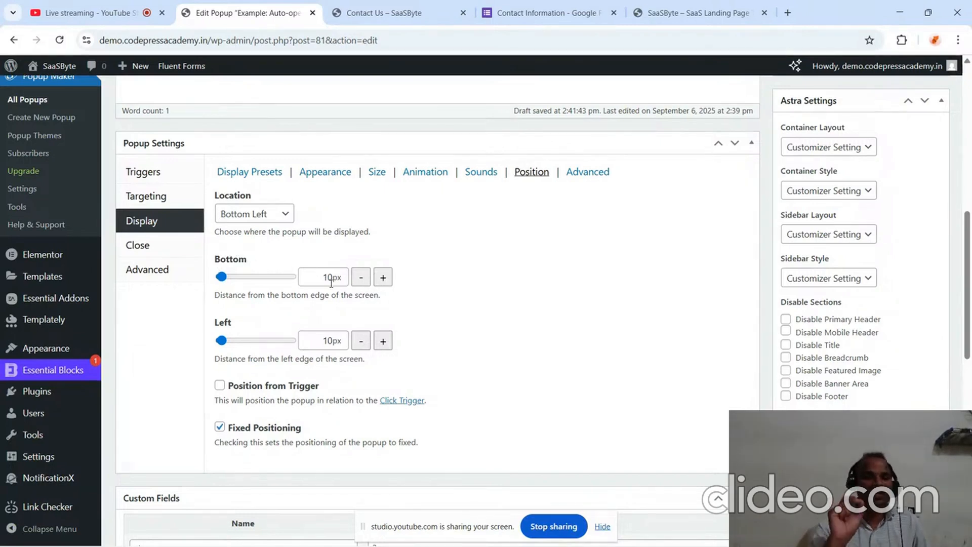
{"action": "left_click_drag", "start_coordinate": [331, 282], "coordinate": [258, 327]}
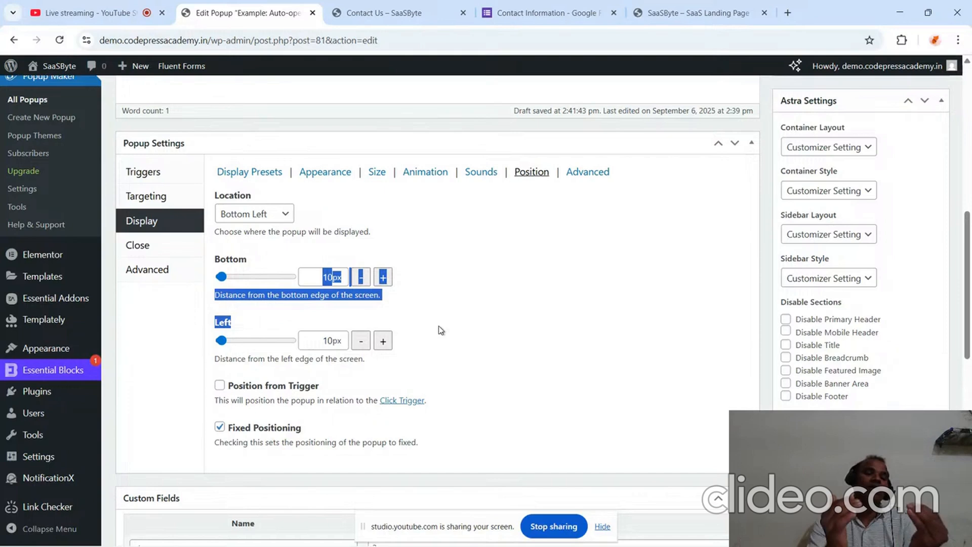
{"action": "left_click", "coordinate": [494, 332]}
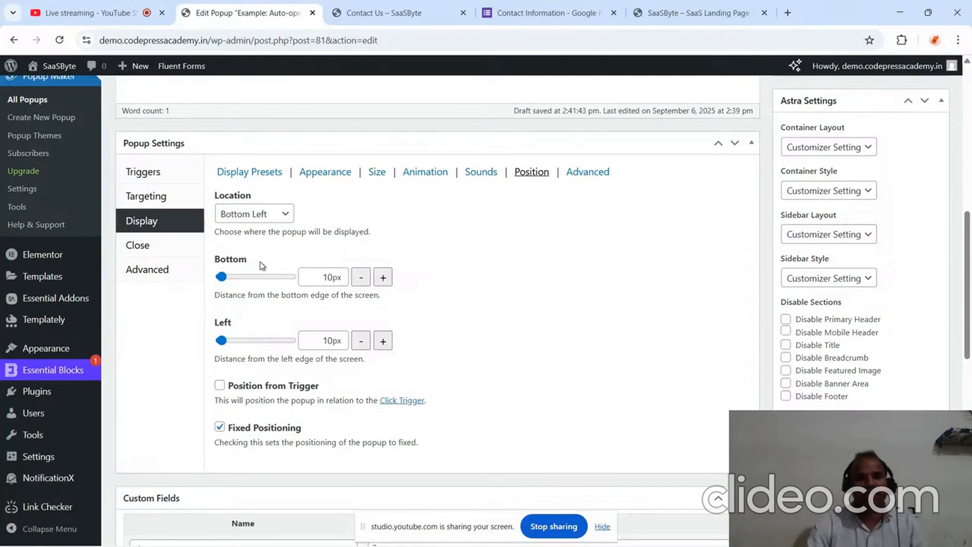
{"action": "left_click", "coordinate": [587, 175]}
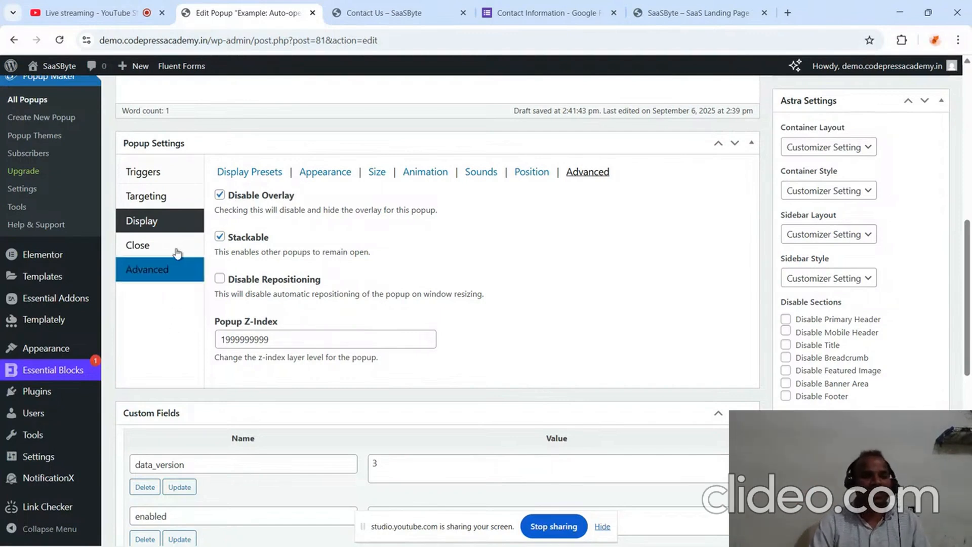
Review the popup's close button options, the embedded form on the Contact Us page, and the popup's advanced settings and custom fields.
{"action": "left_click", "coordinate": [142, 247]}
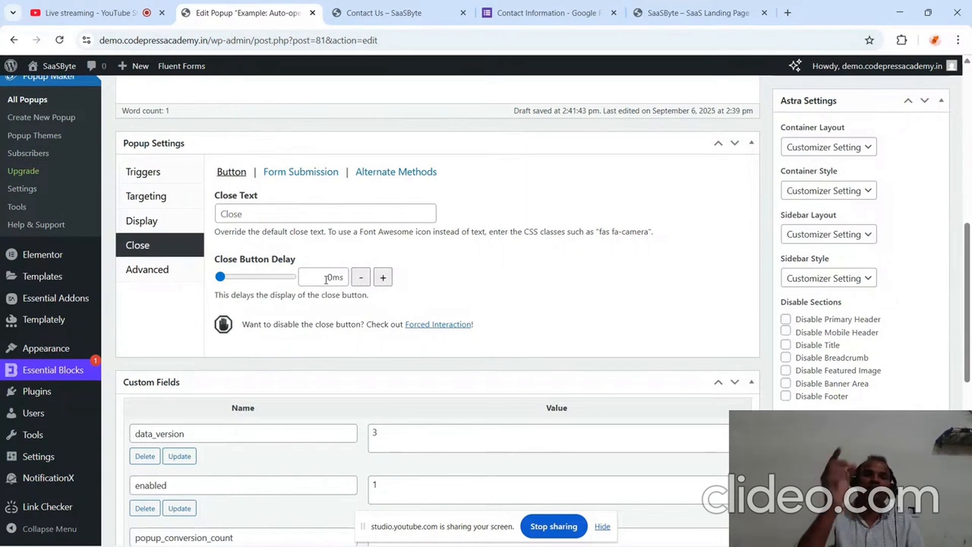
{"action": "left_click", "coordinate": [544, 19]}
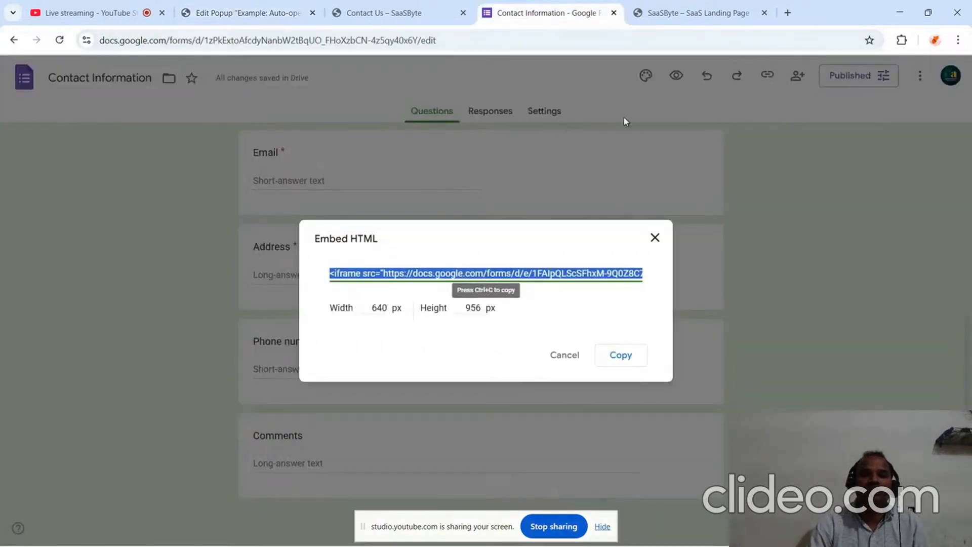
{"action": "left_click", "coordinate": [400, 13]}
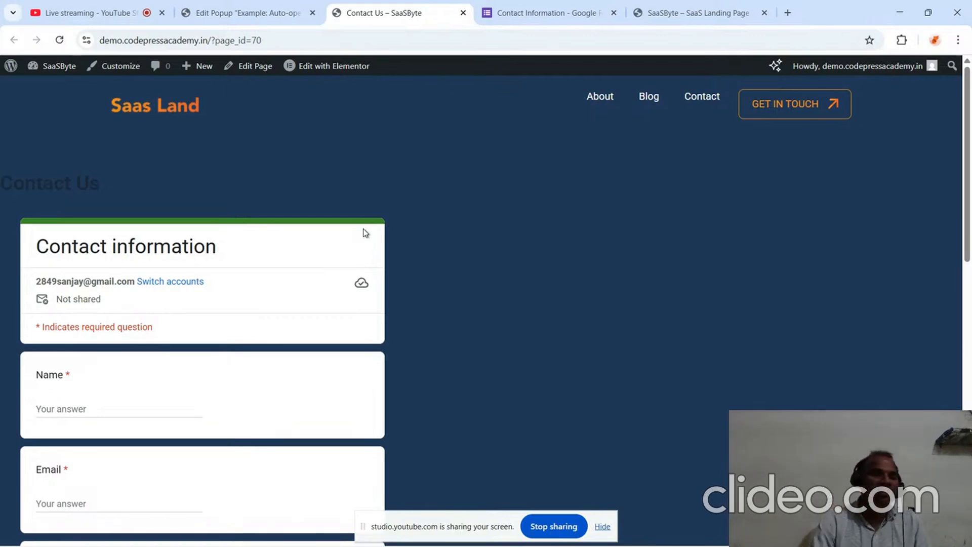
{"action": "left_click", "coordinate": [243, 13]}
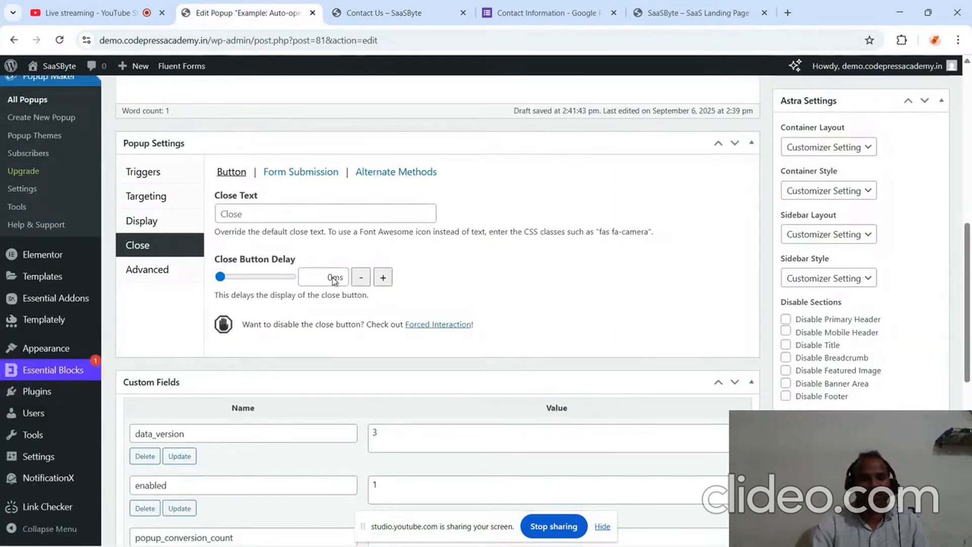
{"action": "left_click", "coordinate": [150, 270]}
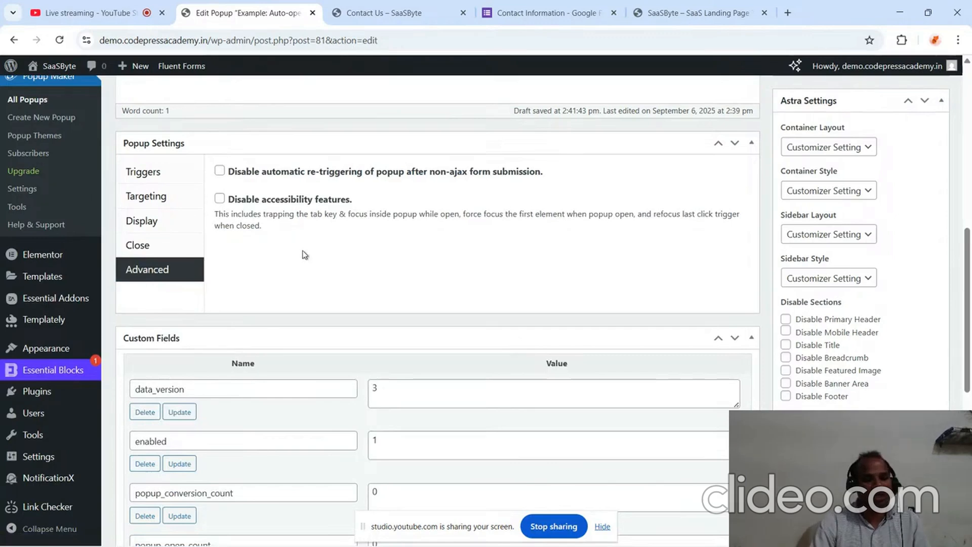
{"action": "scroll", "coordinate": [303, 250], "scroll_direction": "down", "scroll_amount": 2}
{"action": "scroll", "coordinate": [303, 250], "scroll_direction": "down", "scroll_amount": 6}
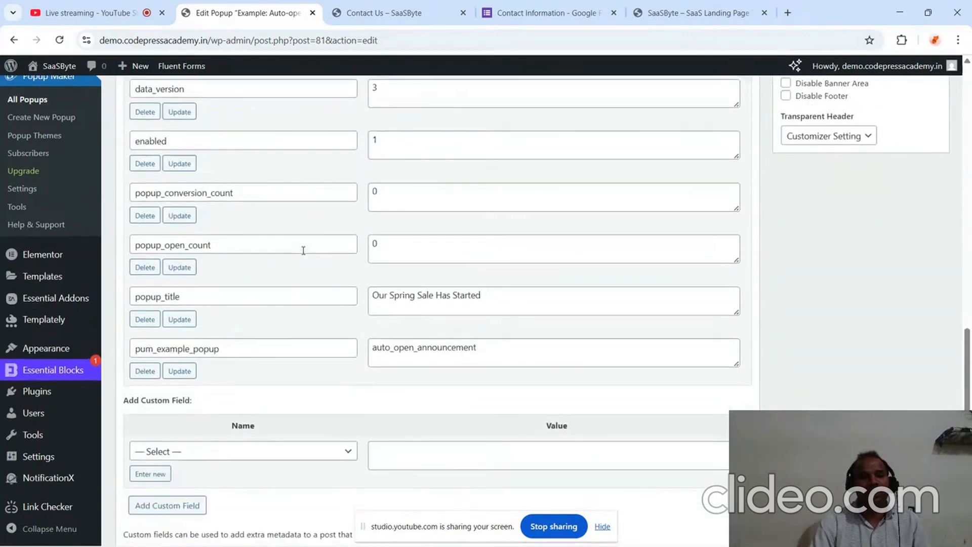
{"action": "scroll", "coordinate": [304, 255], "scroll_direction": "up", "scroll_amount": 7}
{"action": "scroll", "coordinate": [305, 254], "scroll_direction": "up", "scroll_amount": 12}
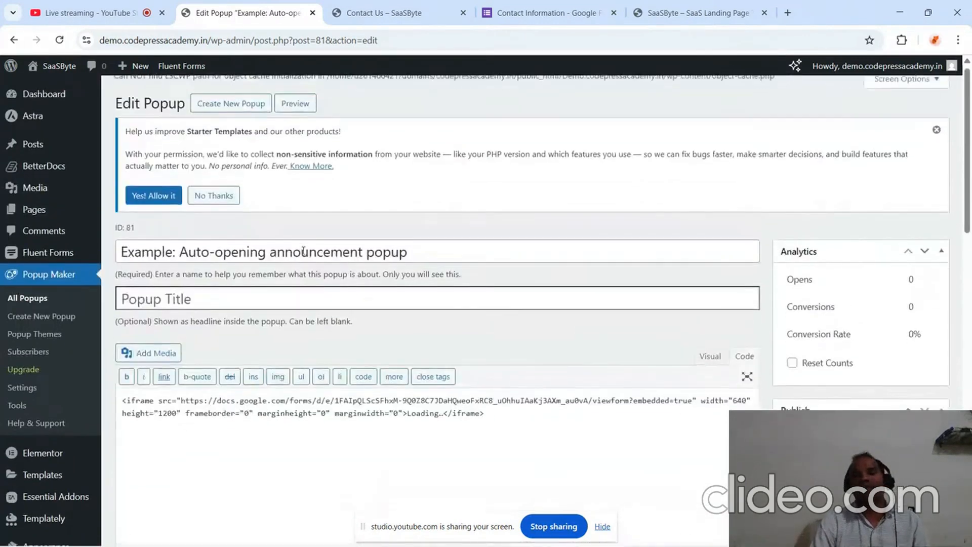
{"action": "scroll", "coordinate": [304, 250], "scroll_direction": "down", "scroll_amount": 3}
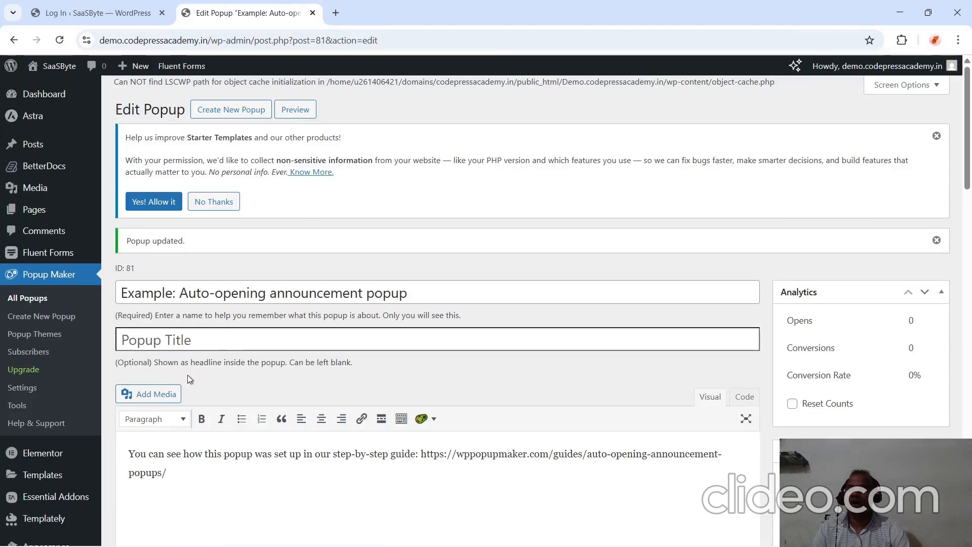
{"action": "scroll", "coordinate": [315, 351], "scroll_direction": "down", "scroll_amount": 9}
{"action": "scroll", "coordinate": [315, 351], "scroll_direction": "up", "scroll_amount": 5}
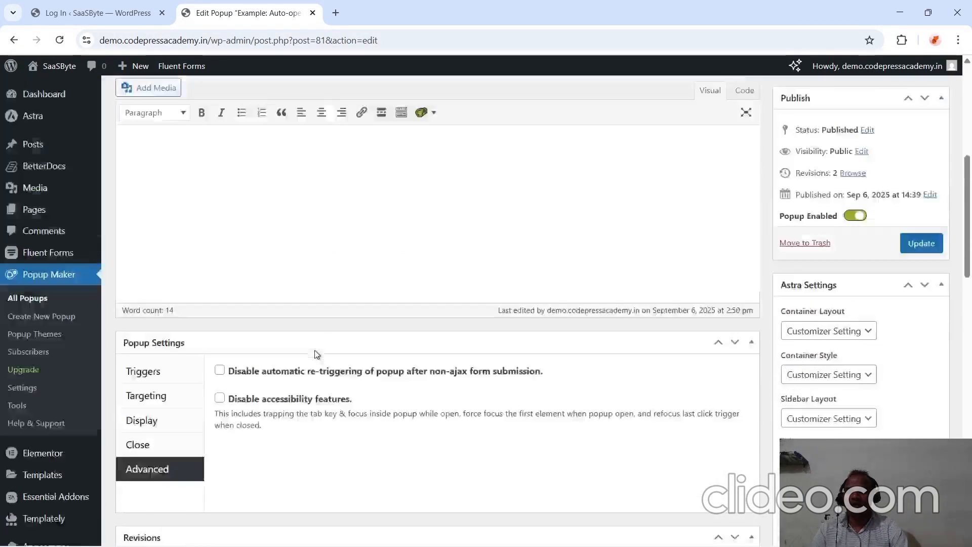
Replace the popup's step-by-step guide text with the Google Forms iframe embed code and update the popup.
{"action": "scroll", "coordinate": [316, 350], "scroll_direction": "down", "scroll_amount": 2}
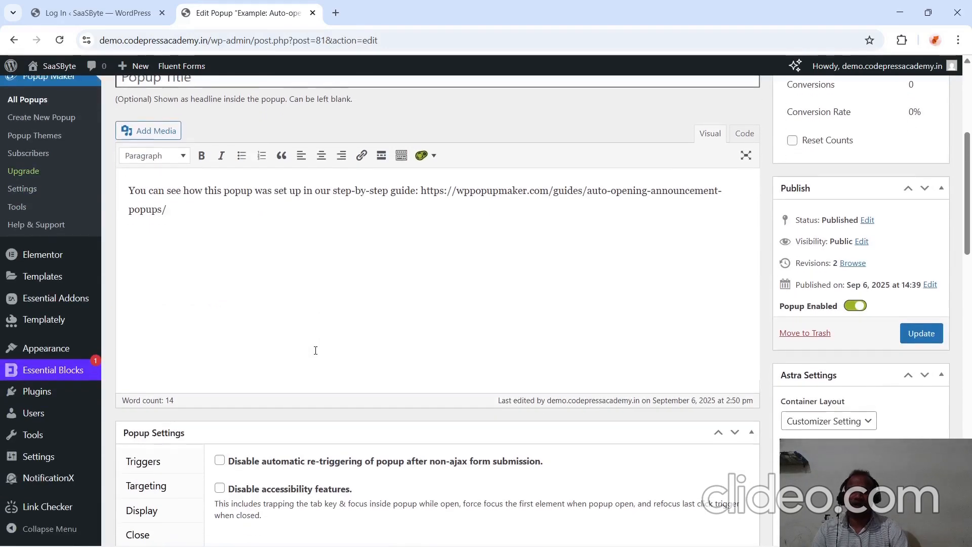
{"action": "key", "text": "ctrl+a"}
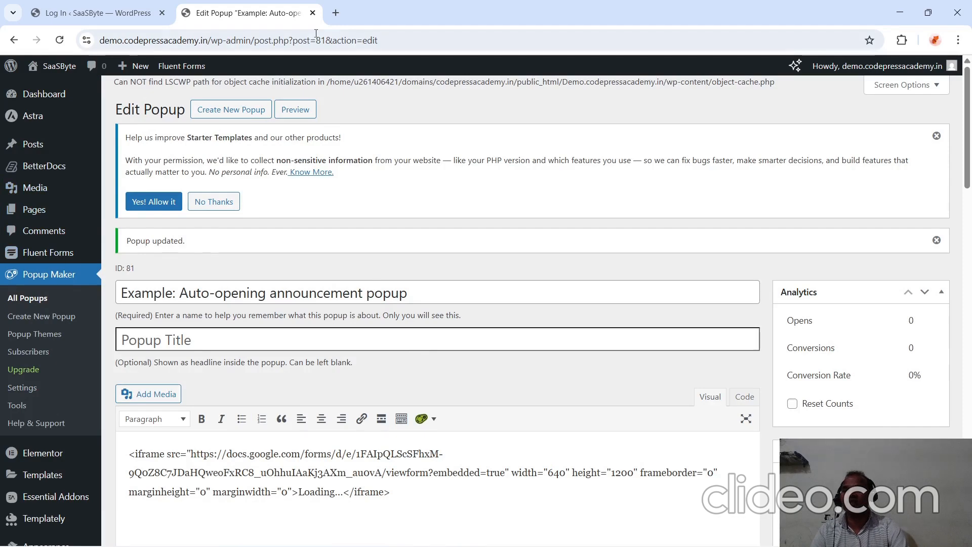
Open demo.codepressacademy.in in a new browser tab to check the popup on the home page.
{"action": "left_click", "coordinate": [335, 14]}
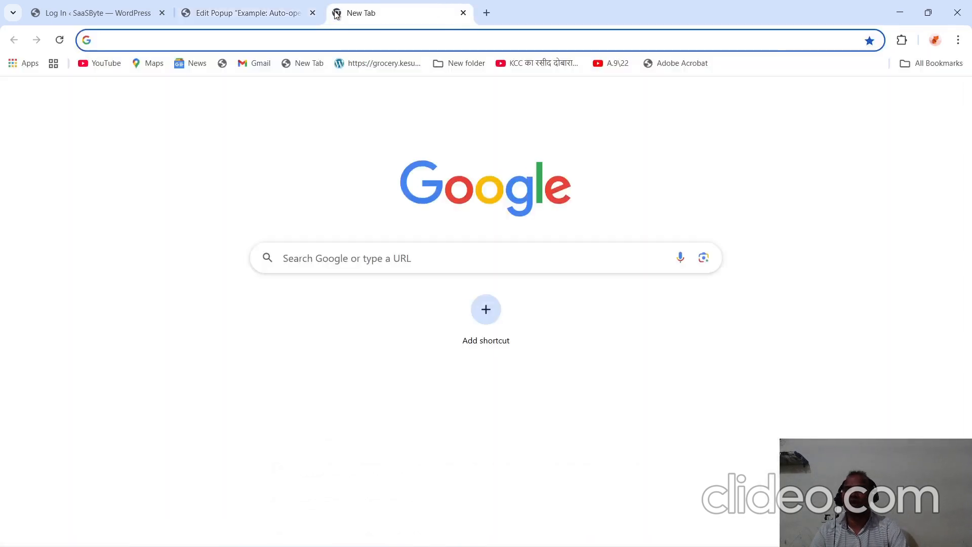
{"action": "type", "text": "de"}
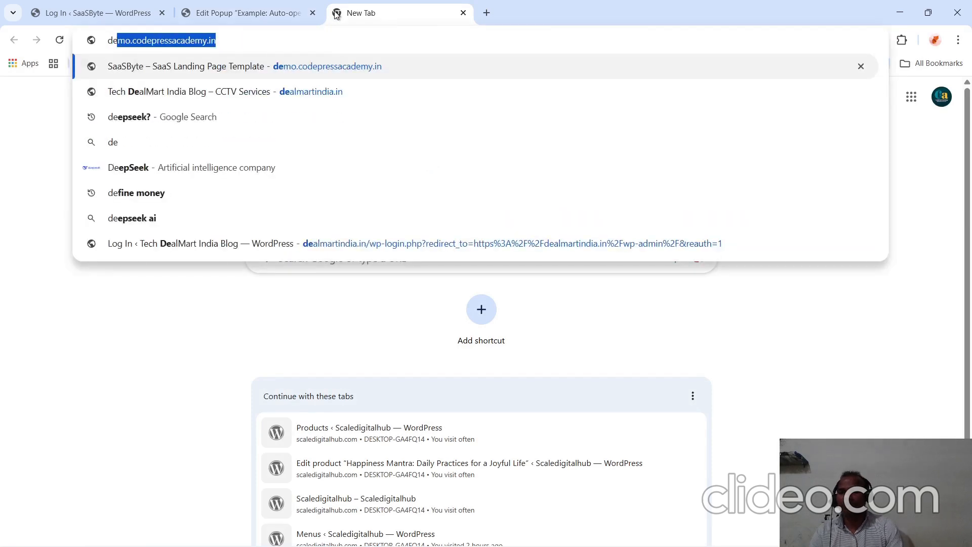
{"action": "key", "text": "Return"}
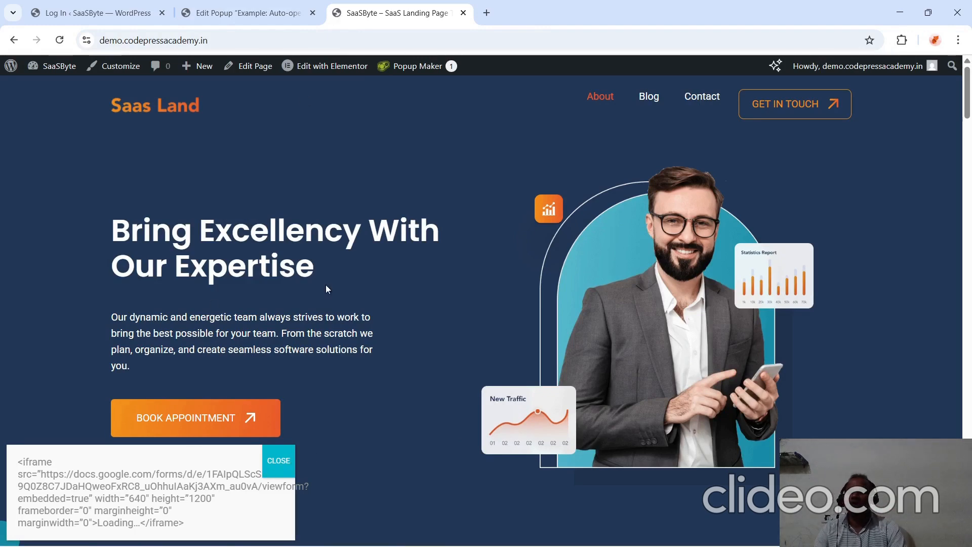
Move the Google Forms iframe code from the popup's visual content into its code view and update the popup.
{"action": "left_click", "coordinate": [249, 15]}
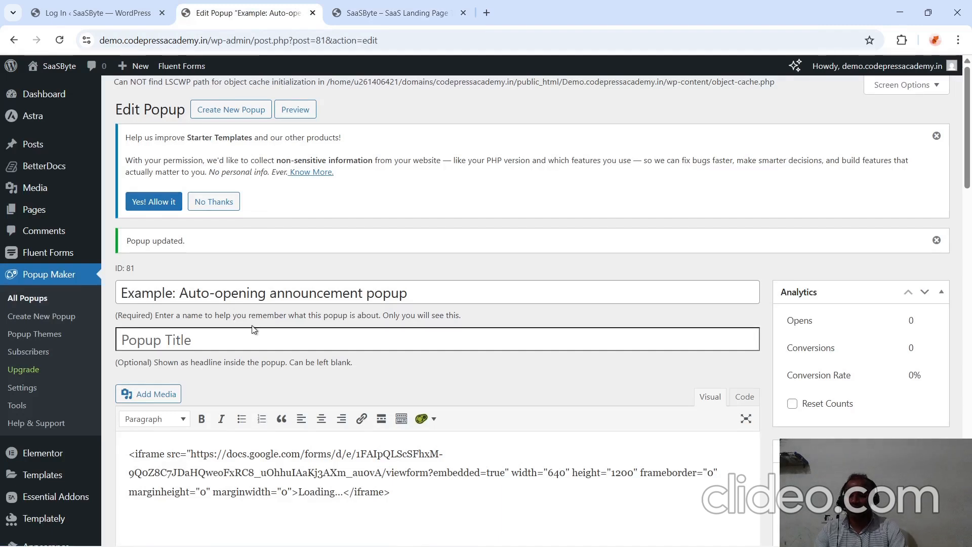
{"action": "left_click", "coordinate": [409, 500]}
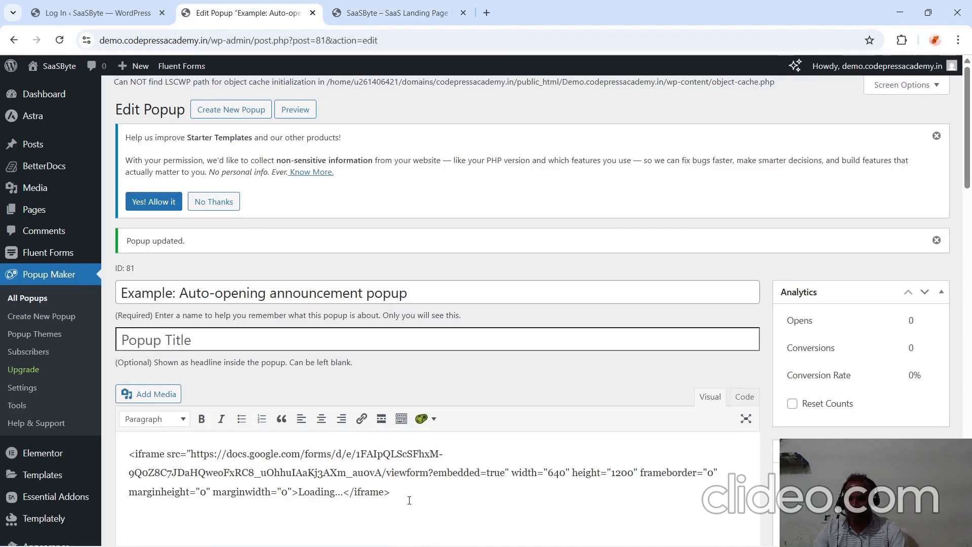
{"action": "key", "text": "ctrl+a"}
{"action": "key", "text": "ctrl+c"}
{"action": "key", "text": "BackSpace"}
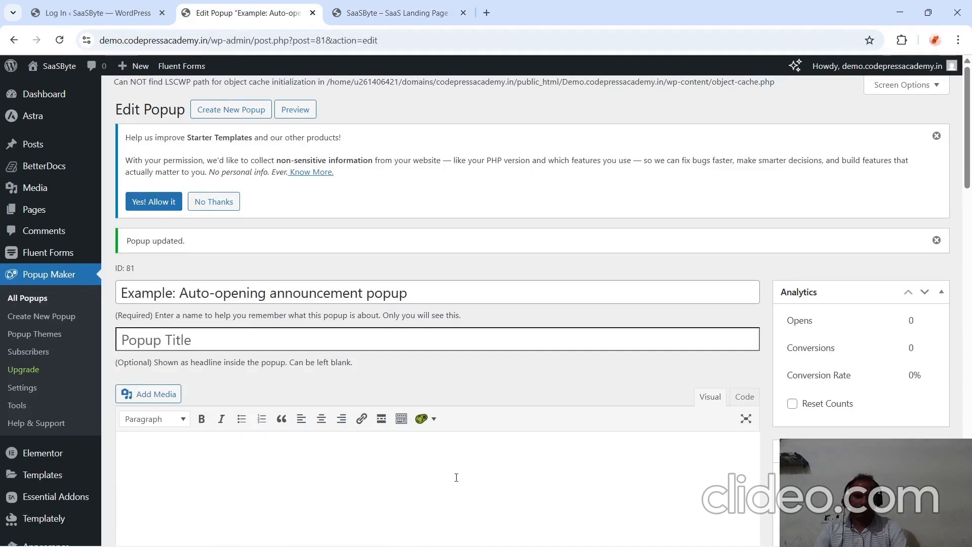
{"action": "left_click", "coordinate": [742, 399]}
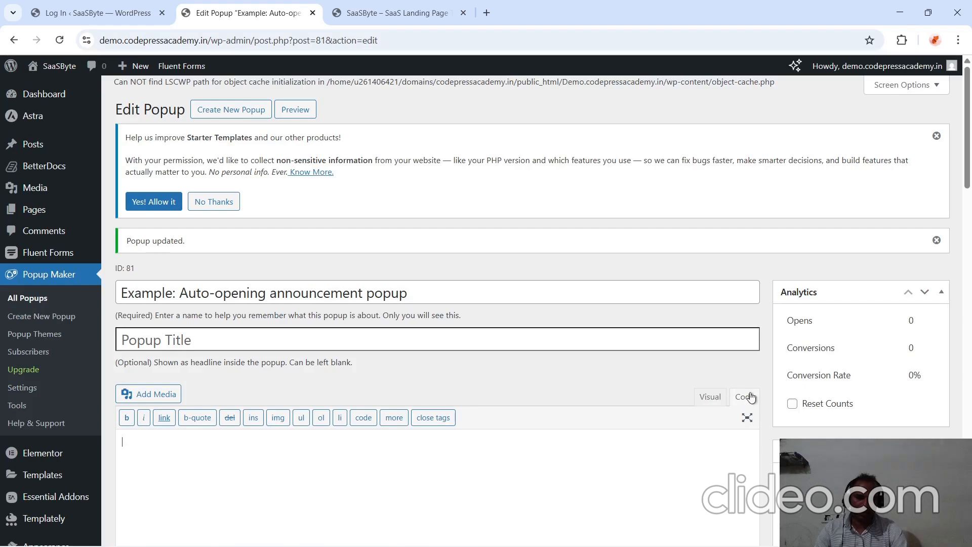
{"action": "key", "text": "ctrl+v"}
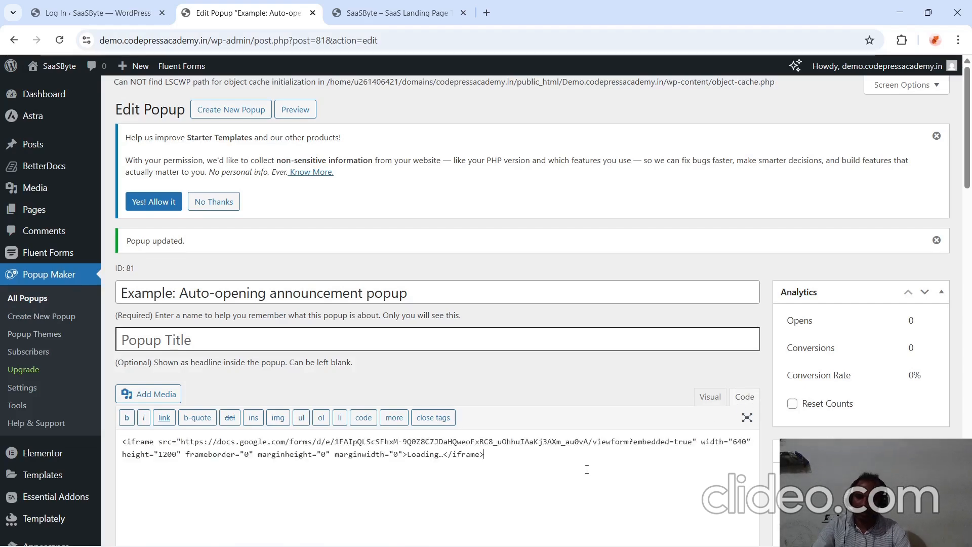
{"action": "scroll", "coordinate": [821, 350], "scroll_direction": "down", "scroll_amount": 5}
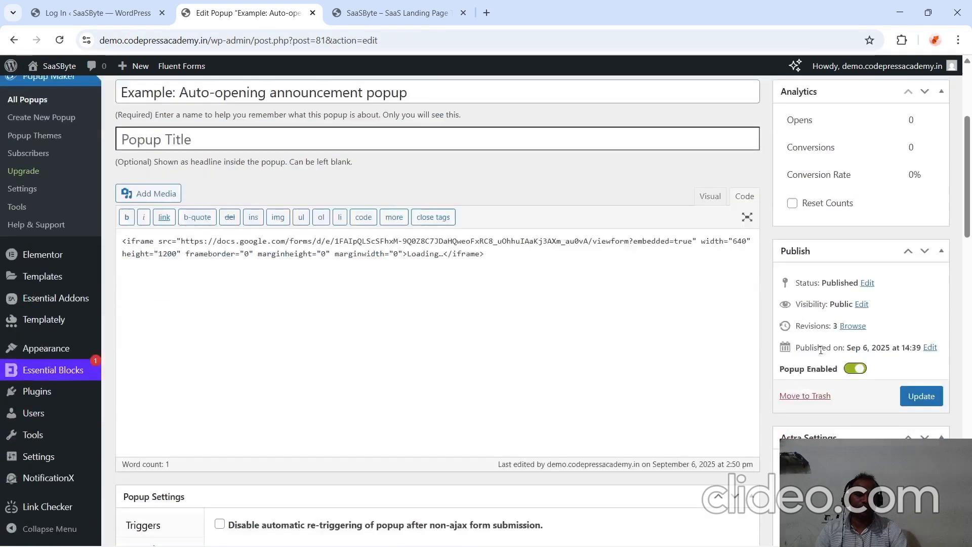
{"action": "left_click", "coordinate": [934, 358]}
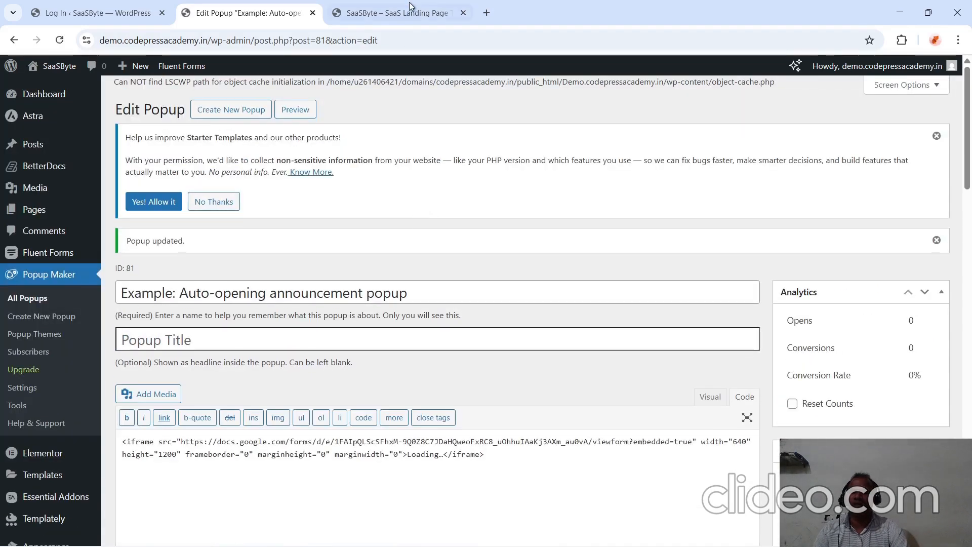
Reload the demo site's home page to check the embedded form in the popup.
{"action": "left_click", "coordinate": [410, 18]}
{"action": "left_click", "coordinate": [306, 43]}
{"action": "left_click", "coordinate": [305, 43]}
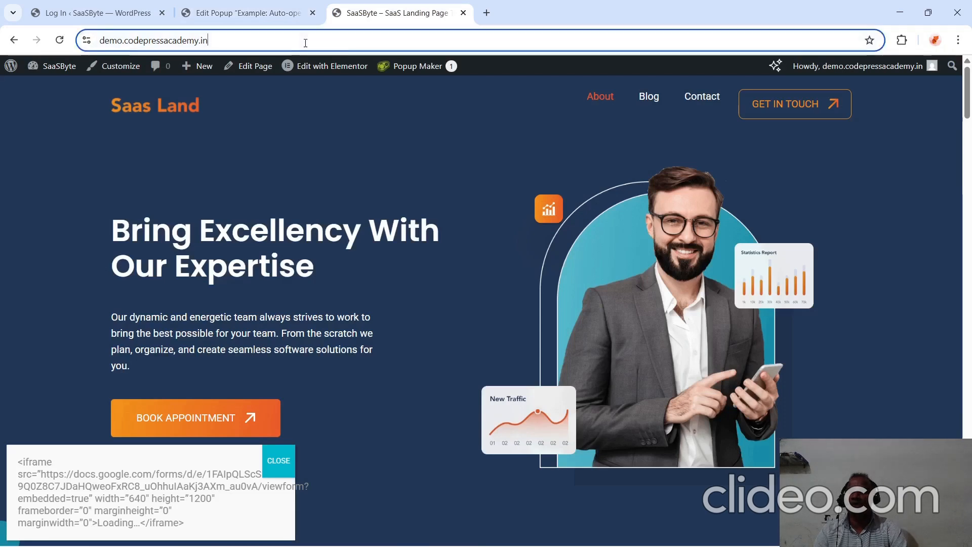
{"action": "left_click", "coordinate": [305, 42]}
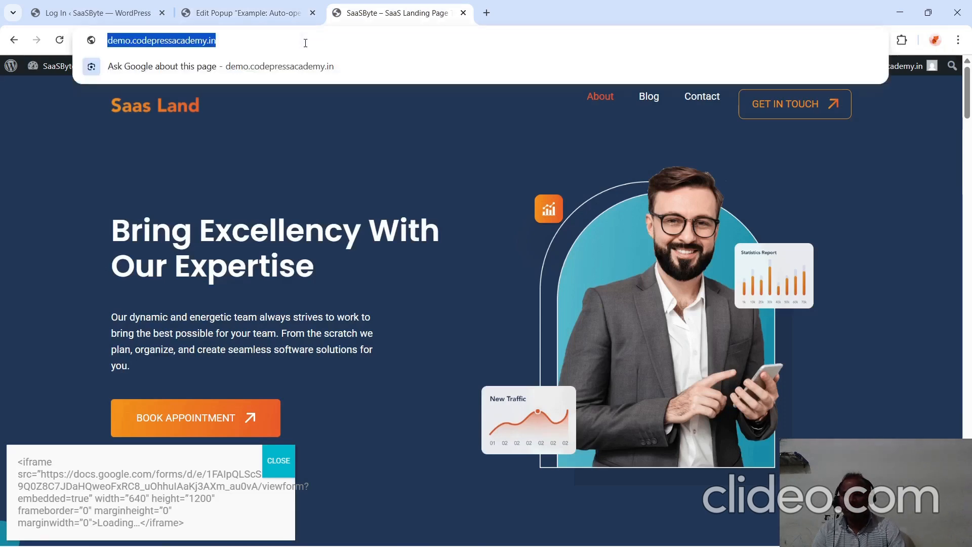
{"action": "key", "text": "Return"}
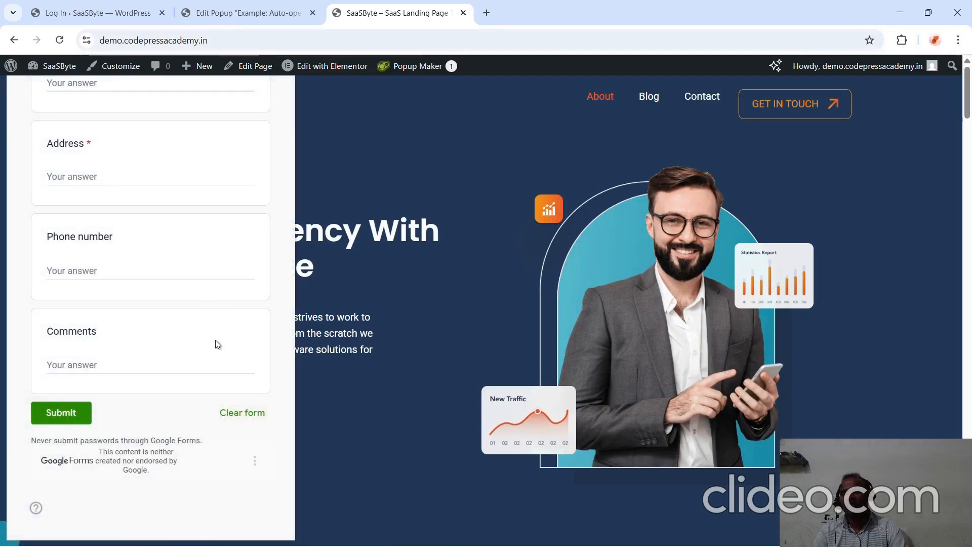
Examine the popup's contact form fields and its placement relative to the home page content.
{"action": "scroll", "coordinate": [214, 339], "scroll_direction": "down", "scroll_amount": 4}
{"action": "scroll", "coordinate": [215, 339], "scroll_direction": "up", "scroll_amount": 4}
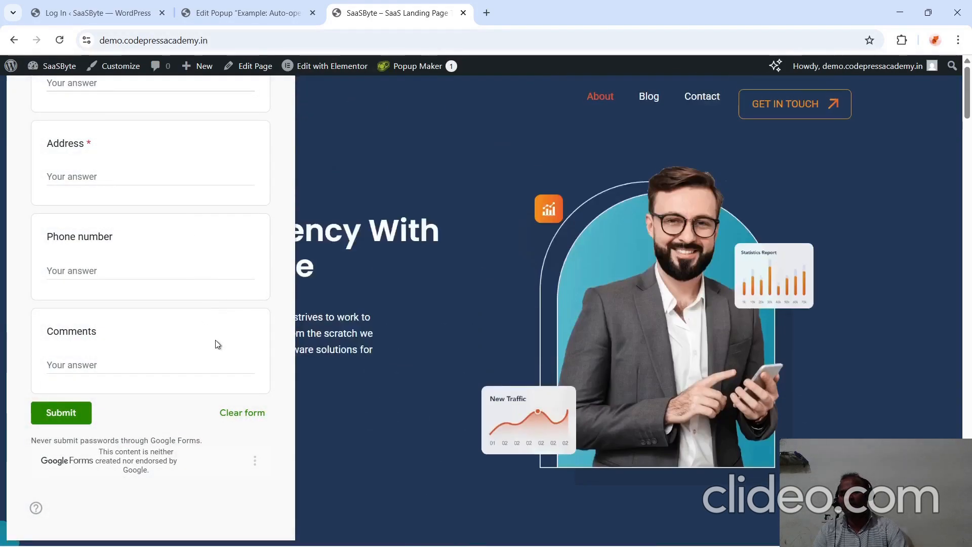
{"action": "scroll", "coordinate": [215, 340], "scroll_direction": "down", "scroll_amount": 9}
{"action": "scroll", "coordinate": [215, 340], "scroll_direction": "up", "scroll_amount": 8}
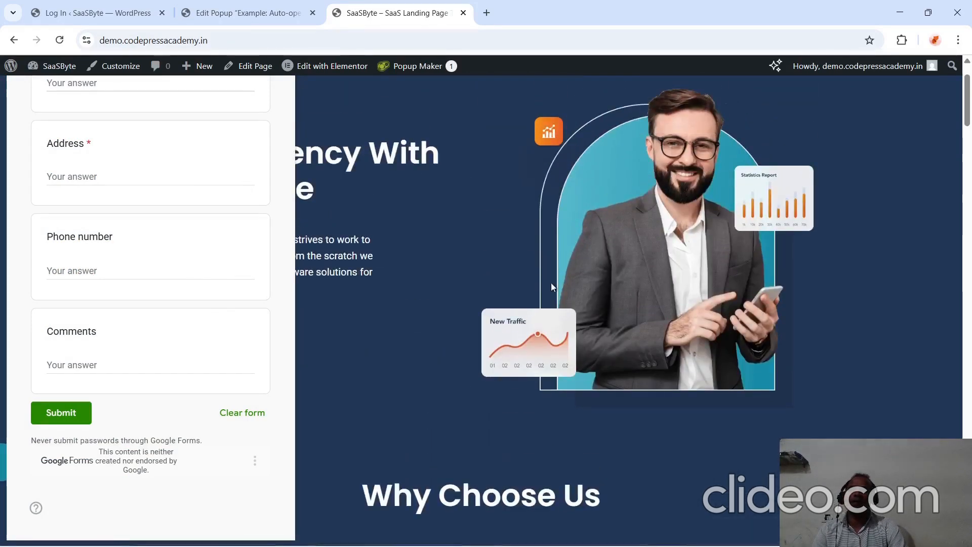
{"action": "scroll", "coordinate": [485, 420], "scroll_direction": "down", "scroll_amount": 6}
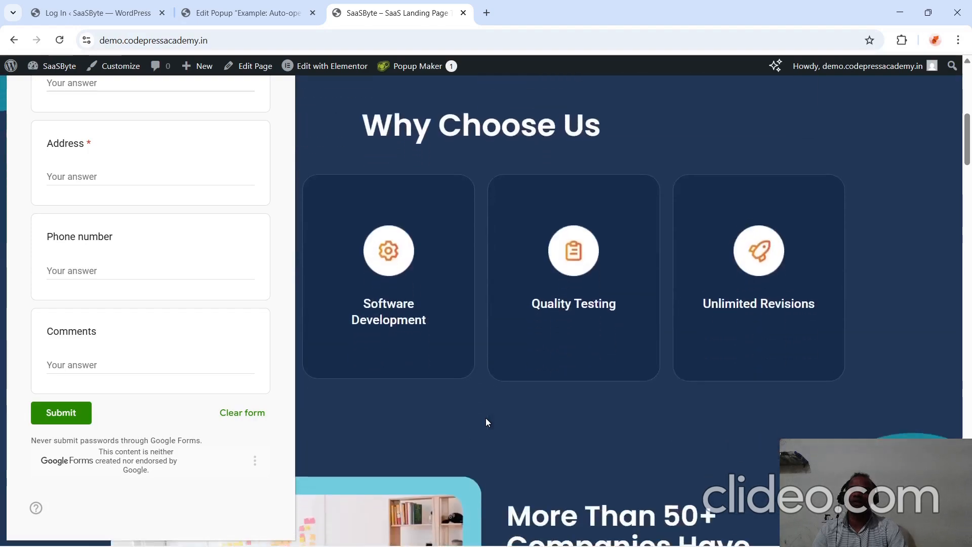
{"action": "scroll", "coordinate": [485, 421], "scroll_direction": "up", "scroll_amount": 7}
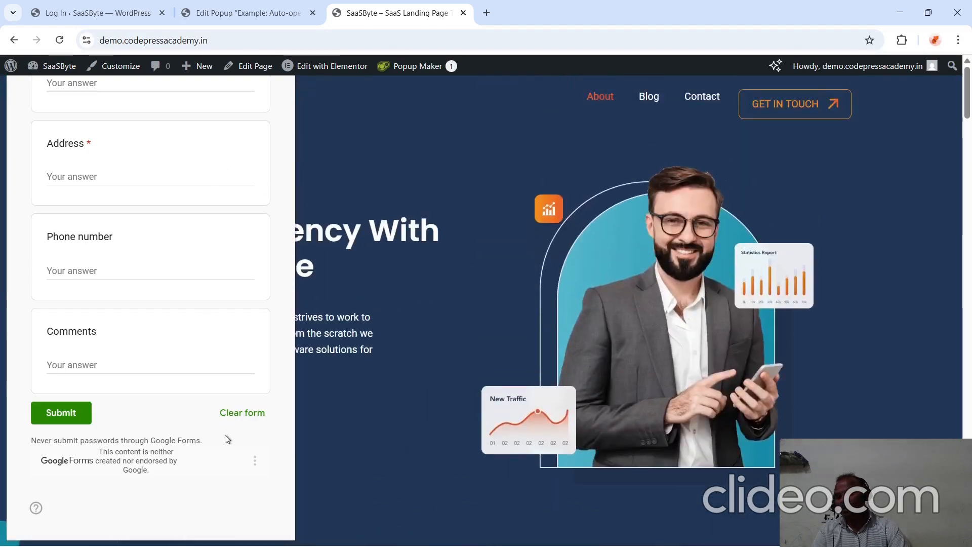
{"action": "scroll", "coordinate": [225, 436], "scroll_direction": "down", "scroll_amount": 5}
{"action": "scroll", "coordinate": [225, 435], "scroll_direction": "up", "scroll_amount": 5}
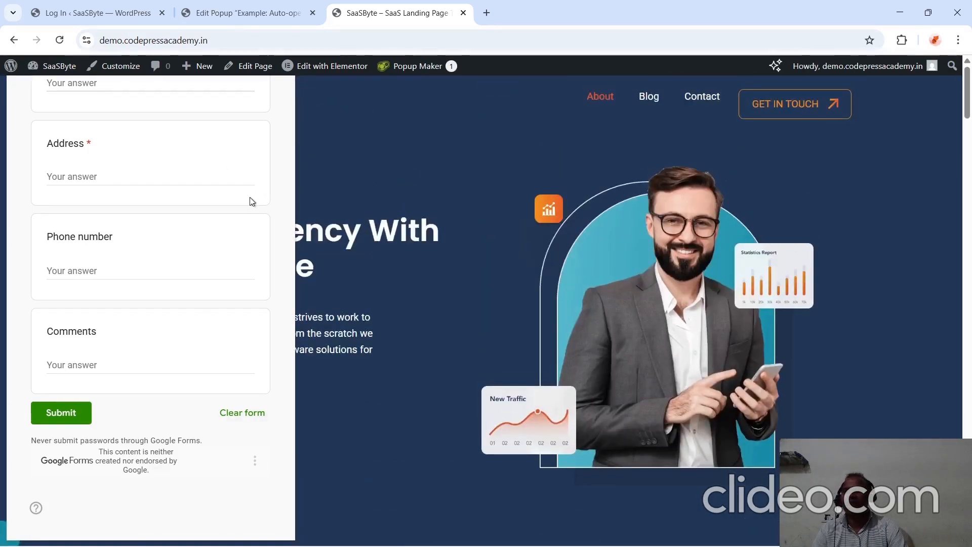
Enable Position from Trigger and disable Fixed Positioning in the popup's position settings, then update the popup.
{"action": "left_click", "coordinate": [223, 10]}
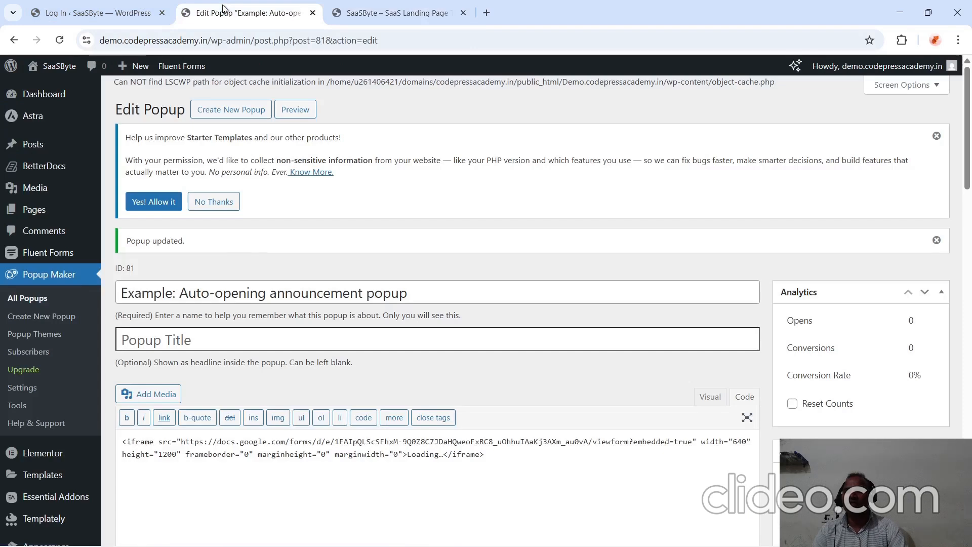
{"action": "scroll", "coordinate": [229, 345], "scroll_direction": "down", "scroll_amount": 10}
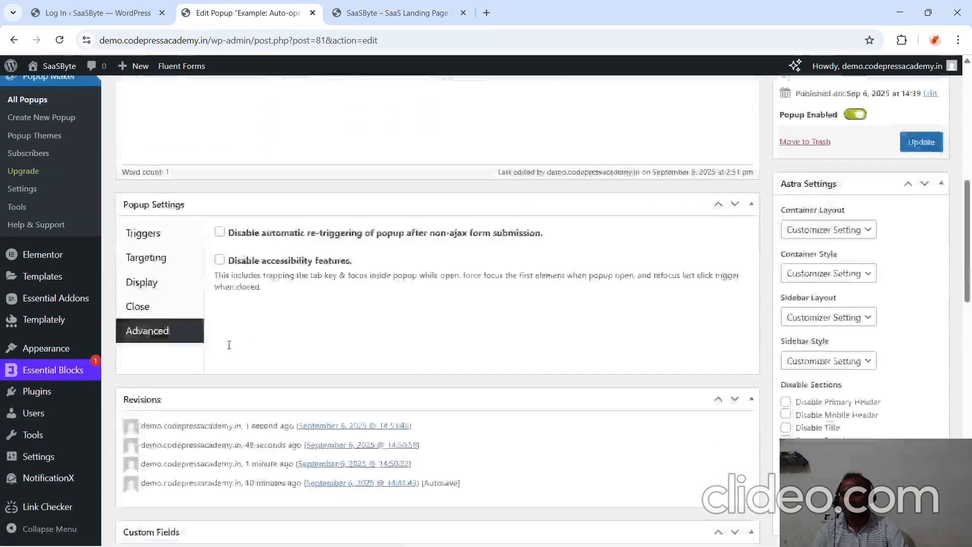
{"action": "left_click", "coordinate": [158, 292]}
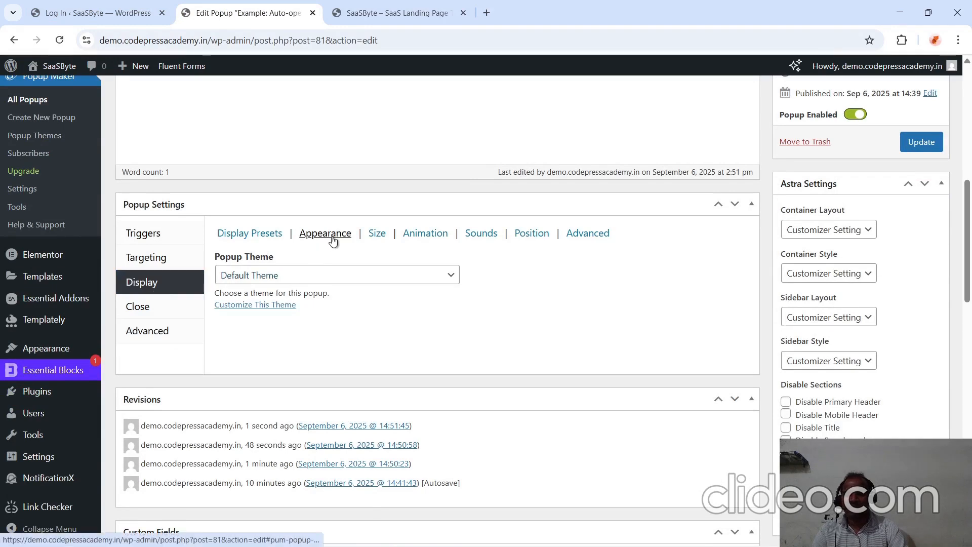
{"action": "left_click", "coordinate": [531, 233]}
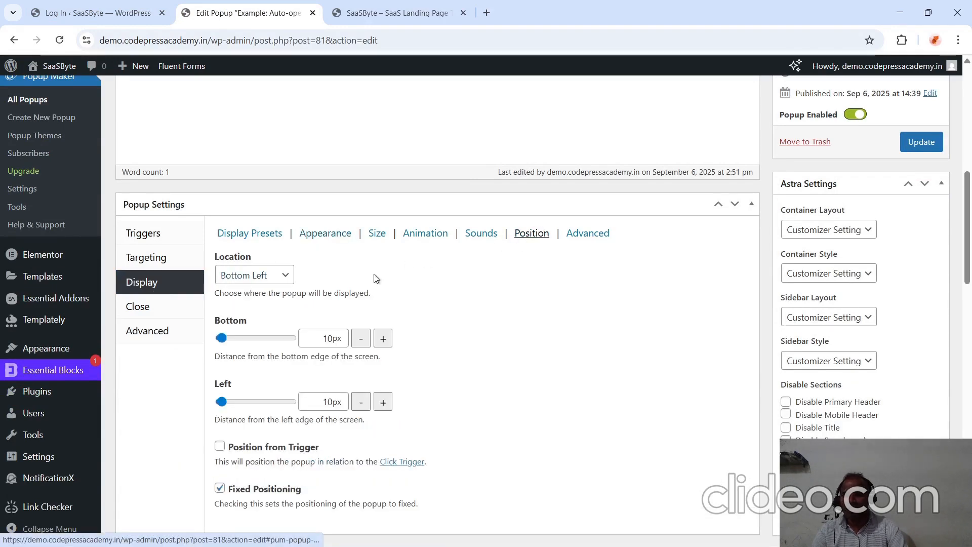
{"action": "left_click", "coordinate": [220, 448]}
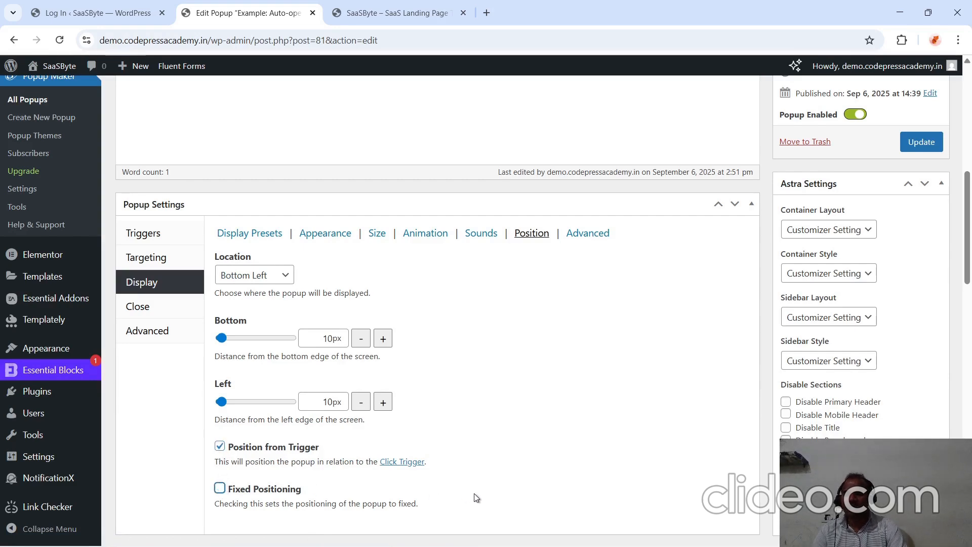
{"action": "left_click", "coordinate": [927, 146]}
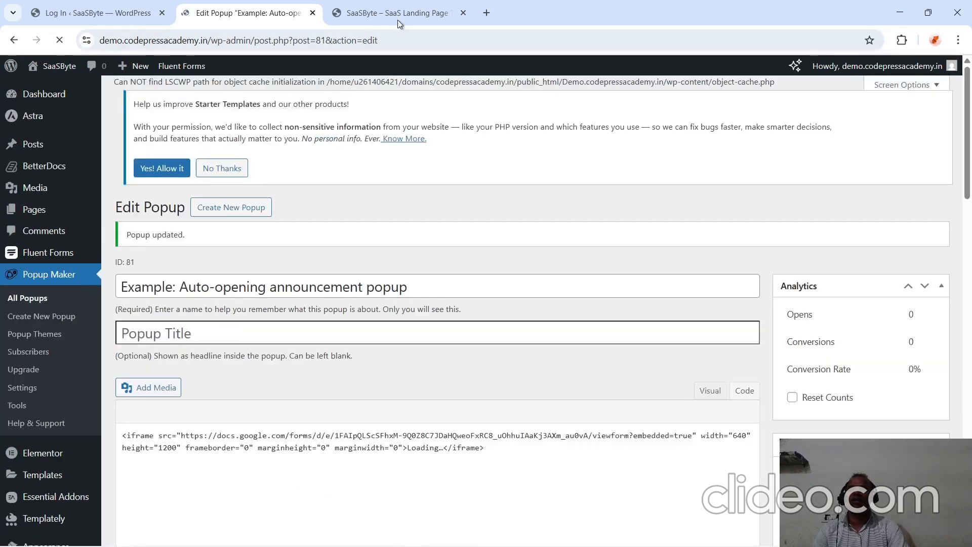
Reload the demo home page to test the popup's new position settings.
{"action": "left_click", "coordinate": [402, 12]}
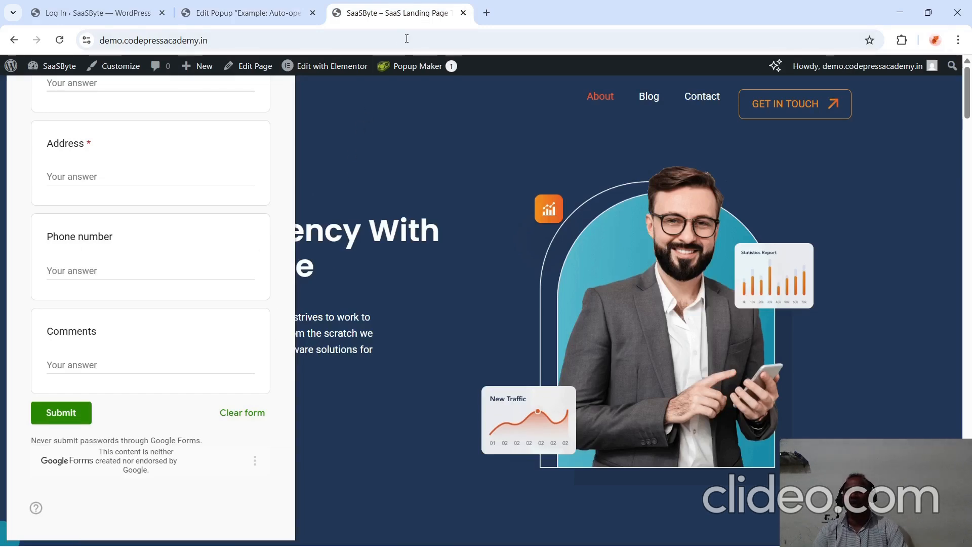
{"action": "left_click", "coordinate": [367, 39]}
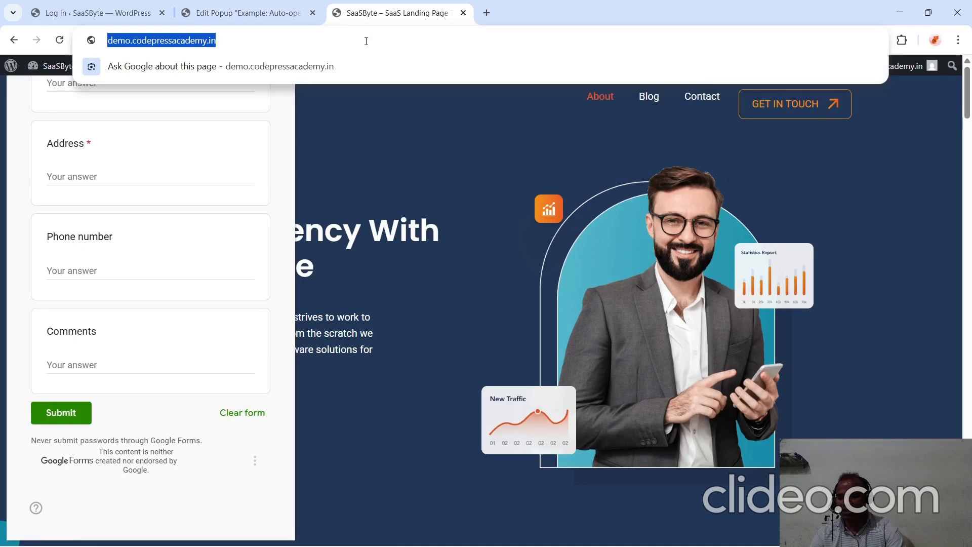
{"action": "key", "text": "Return"}
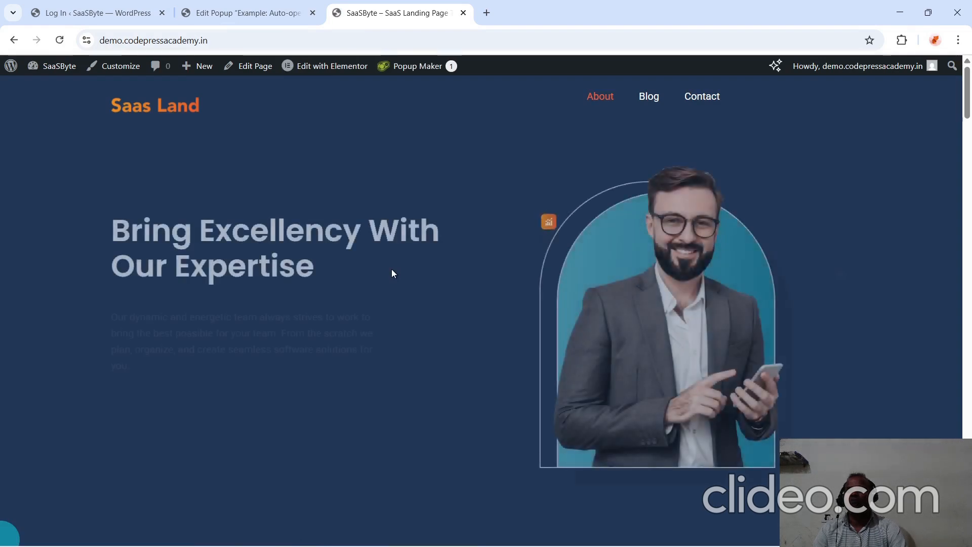
Examine the whole contact form popup, from its close button to Submit, and how it moves with the page.
{"action": "scroll", "coordinate": [391, 269], "scroll_direction": "down", "scroll_amount": 5}
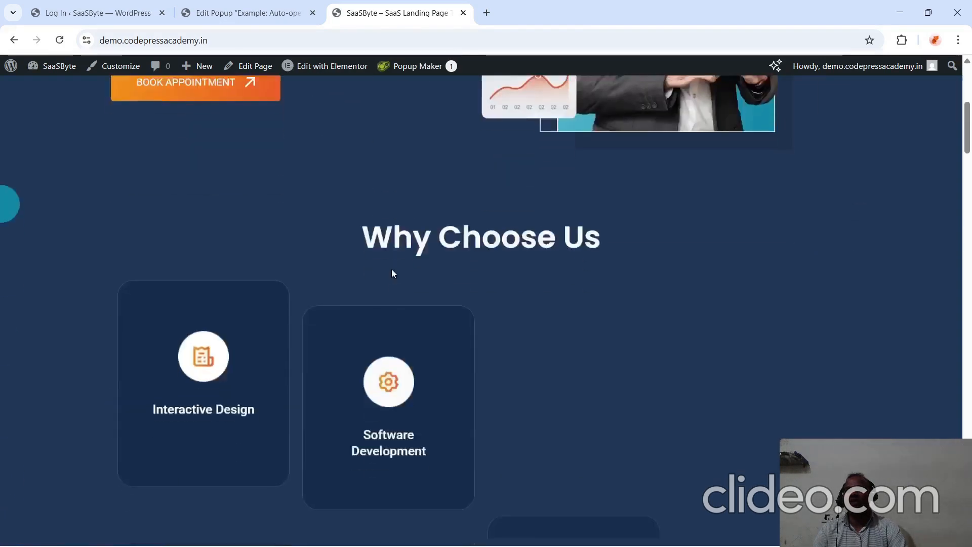
{"action": "scroll", "coordinate": [391, 269], "scroll_direction": "up", "scroll_amount": 5}
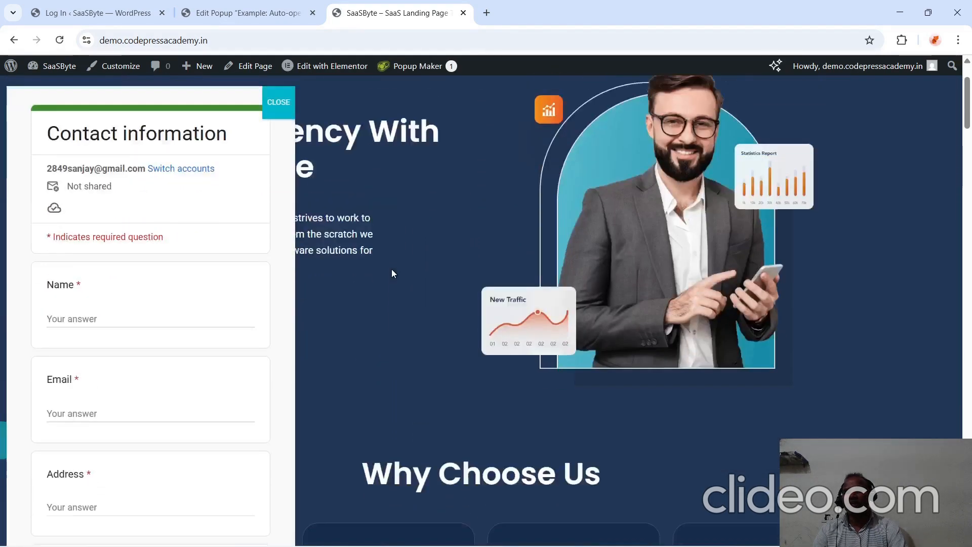
{"action": "scroll", "coordinate": [391, 269], "scroll_direction": "down", "scroll_amount": 2}
{"action": "scroll", "coordinate": [391, 269], "scroll_direction": "up", "scroll_amount": 3}
{"action": "scroll", "coordinate": [391, 269], "scroll_direction": "down", "scroll_amount": 8}
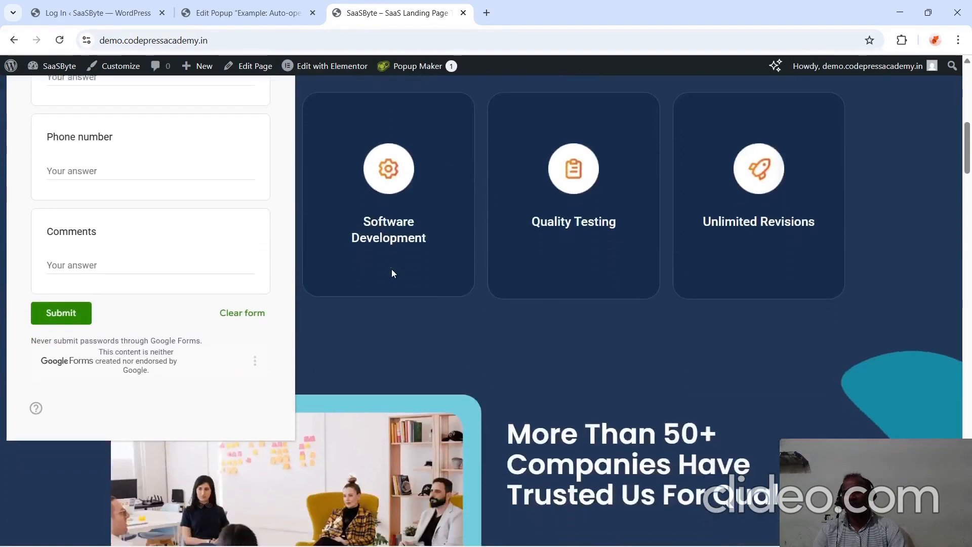
{"action": "scroll", "coordinate": [392, 270], "scroll_direction": "up", "scroll_amount": 8}
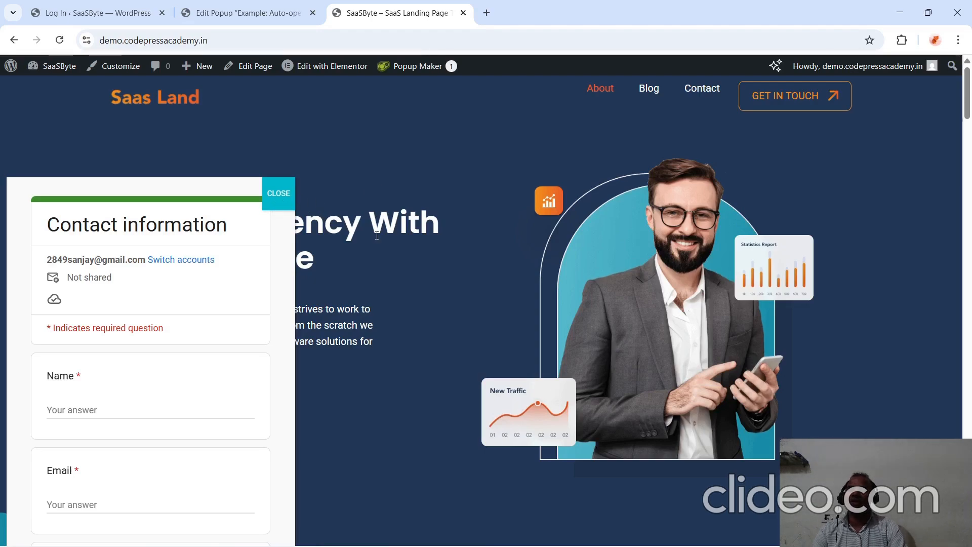
{"action": "scroll", "coordinate": [377, 236], "scroll_direction": "down", "scroll_amount": 10}
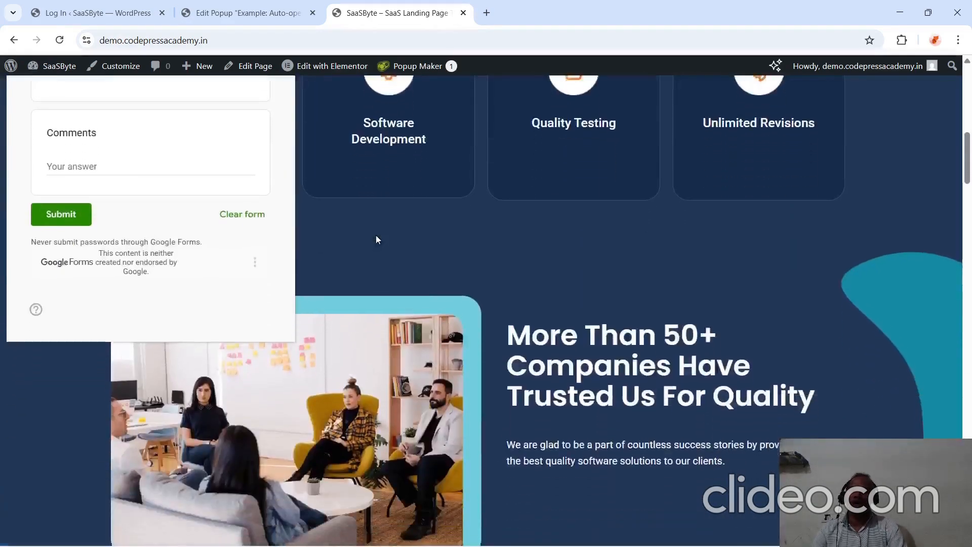
{"action": "scroll", "coordinate": [375, 235], "scroll_direction": "up", "scroll_amount": 10}
{"action": "scroll", "coordinate": [376, 235], "scroll_direction": "down", "scroll_amount": 5}
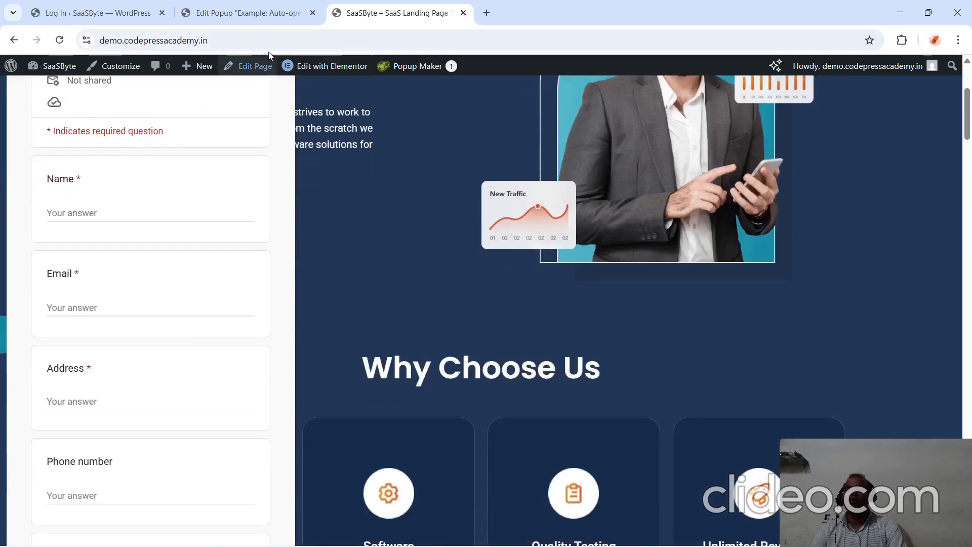
Set the popup's distance from the bottom edge to -100px and update the popup.
{"action": "left_click", "coordinate": [259, 7]}
{"action": "scroll", "coordinate": [379, 353], "scroll_direction": "down", "scroll_amount": 7}
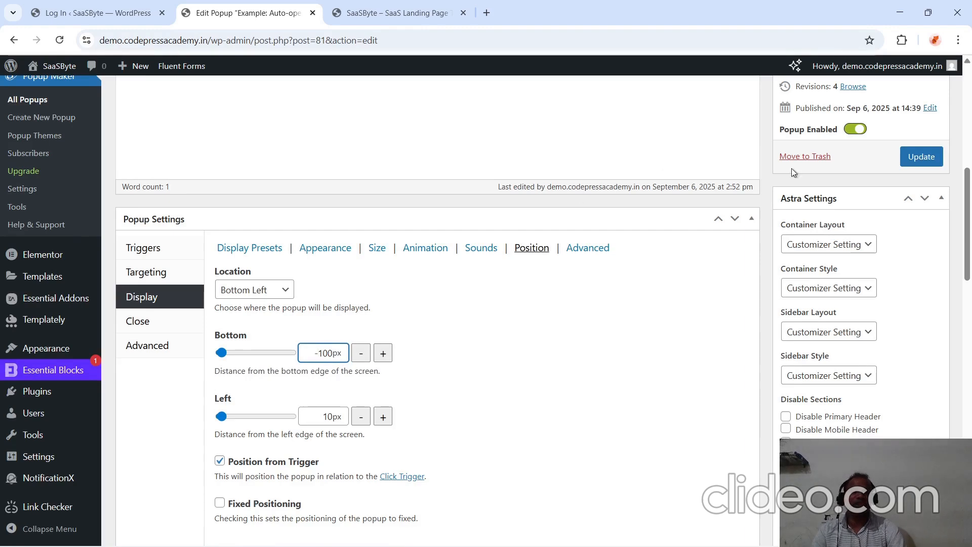
{"action": "left_click", "coordinate": [922, 157]}
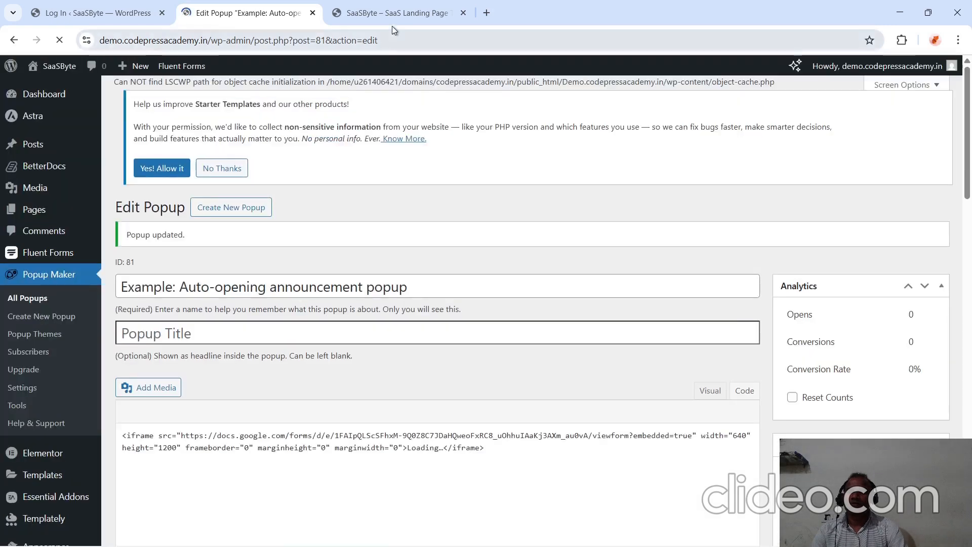
Reload the demo home page and examine where the contact form popup sits as the page moves.
{"action": "left_click", "coordinate": [391, 17]}
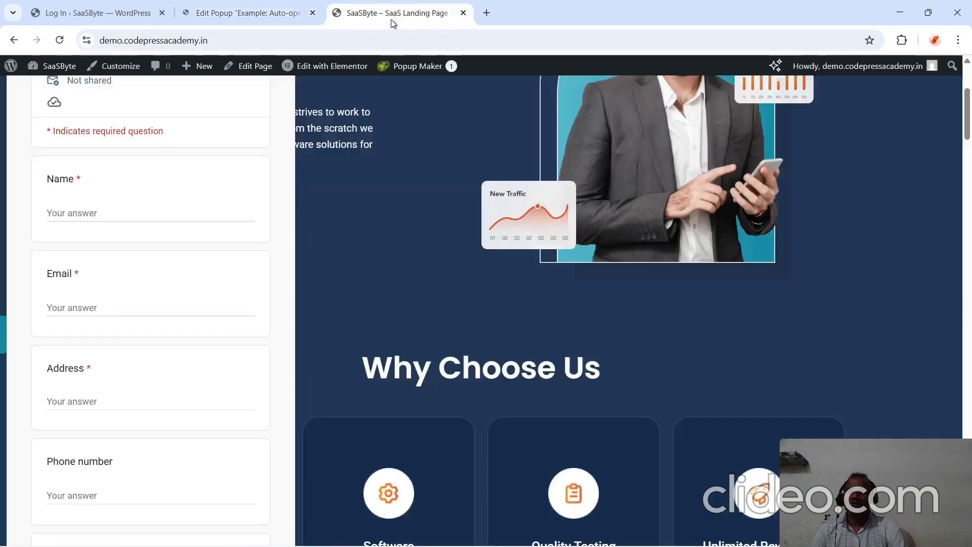
{"action": "left_click", "coordinate": [365, 33]}
{"action": "key", "text": "Return"}
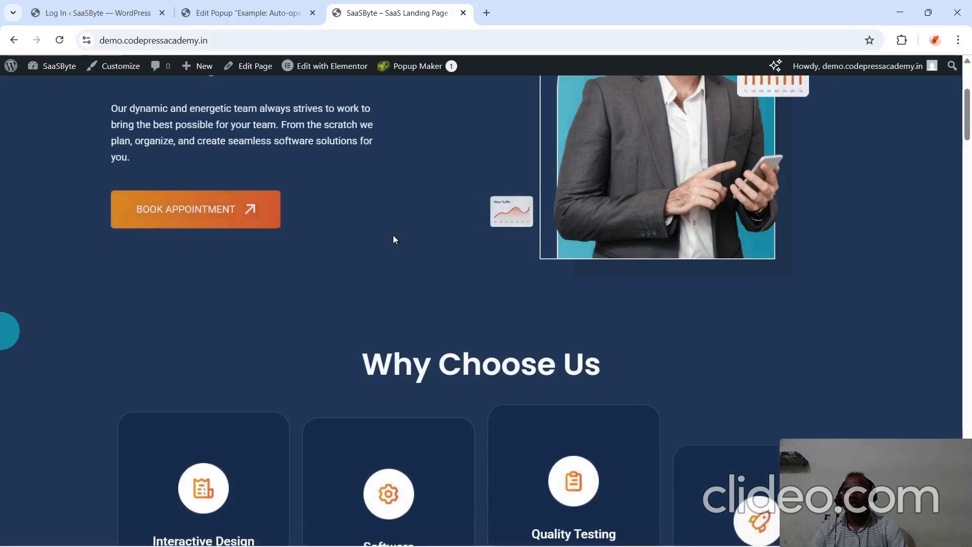
{"action": "scroll", "coordinate": [393, 235], "scroll_direction": "down", "scroll_amount": 3}
{"action": "scroll", "coordinate": [393, 235], "scroll_direction": "up", "scroll_amount": 5}
{"action": "scroll", "coordinate": [393, 235], "scroll_direction": "down", "scroll_amount": 5}
{"action": "scroll", "coordinate": [392, 235], "scroll_direction": "up", "scroll_amount": 5}
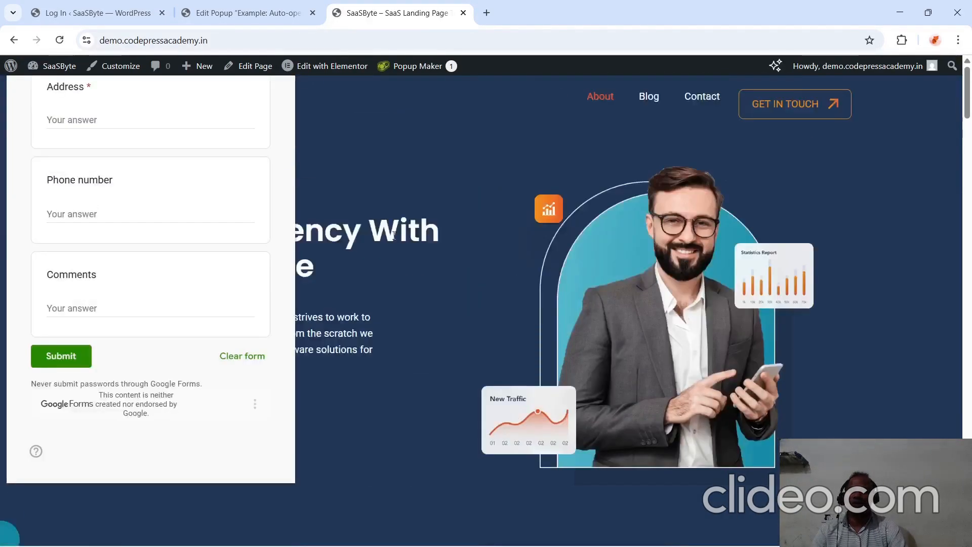
{"action": "scroll", "coordinate": [393, 235], "scroll_direction": "down", "scroll_amount": 5}
{"action": "scroll", "coordinate": [393, 235], "scroll_direction": "up", "scroll_amount": 5}
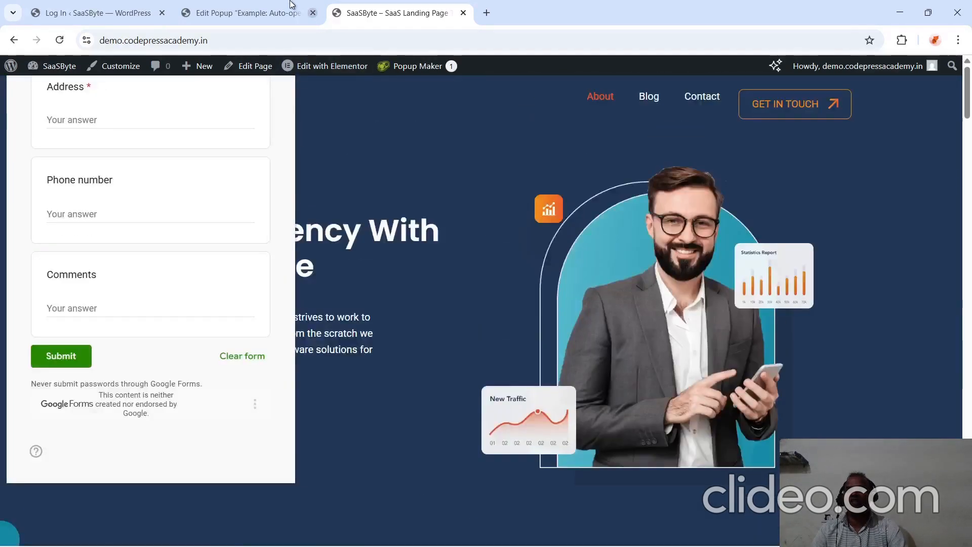
Set the popup's distance from the bottom edge to 100px and update the popup.
{"action": "left_click", "coordinate": [258, 9]}
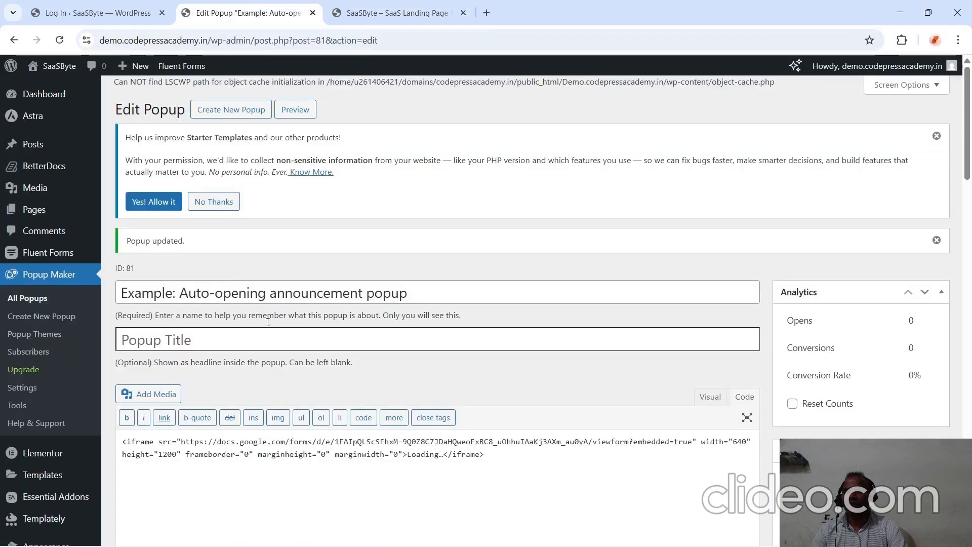
{"action": "scroll", "coordinate": [263, 317], "scroll_direction": "down", "scroll_amount": 8}
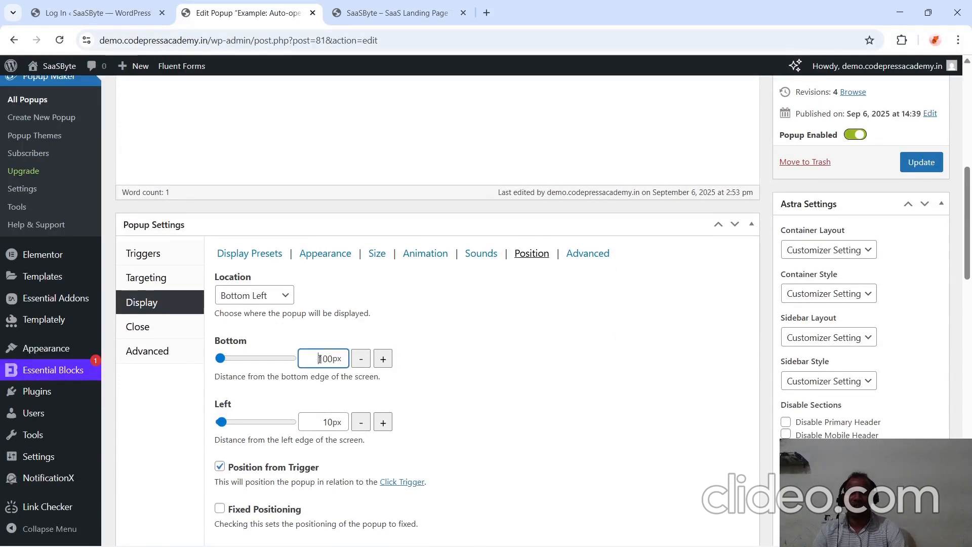
{"action": "left_click", "coordinate": [922, 162]}
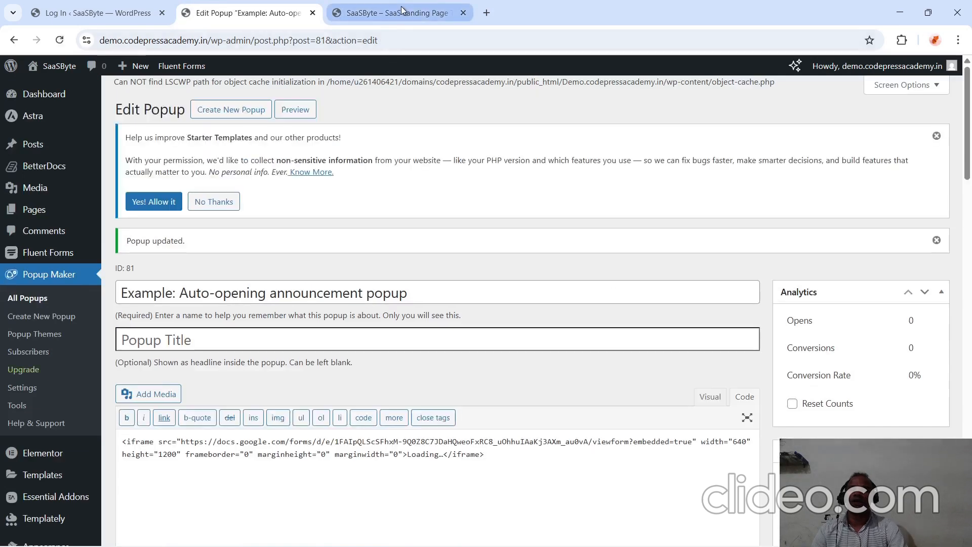
Reload the demo home page to check the popup's placement with the 100px bottom distance.
{"action": "left_click", "coordinate": [401, 11]}
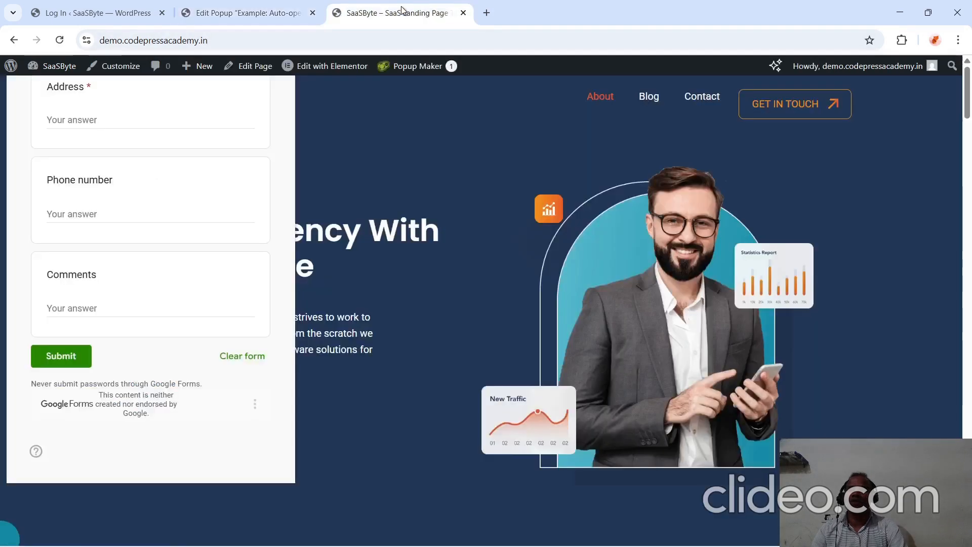
{"action": "left_click", "coordinate": [362, 41]}
{"action": "key", "text": "Return"}
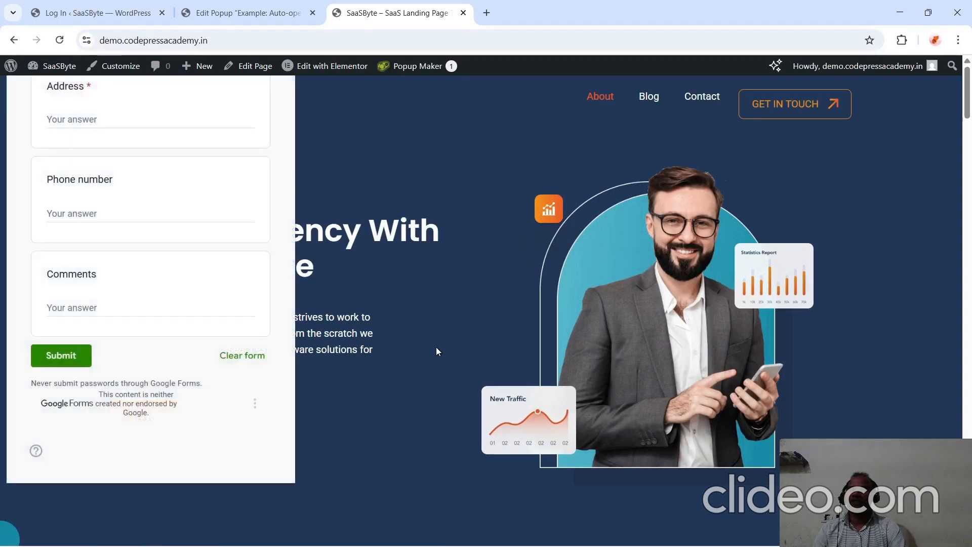
{"action": "scroll", "coordinate": [475, 165], "scroll_direction": "down", "scroll_amount": 5}
{"action": "scroll", "coordinate": [475, 165], "scroll_direction": "up", "scroll_amount": 5}
Apply the Top Bar display preset to the popup and update it.
{"action": "left_click", "coordinate": [256, 14]}
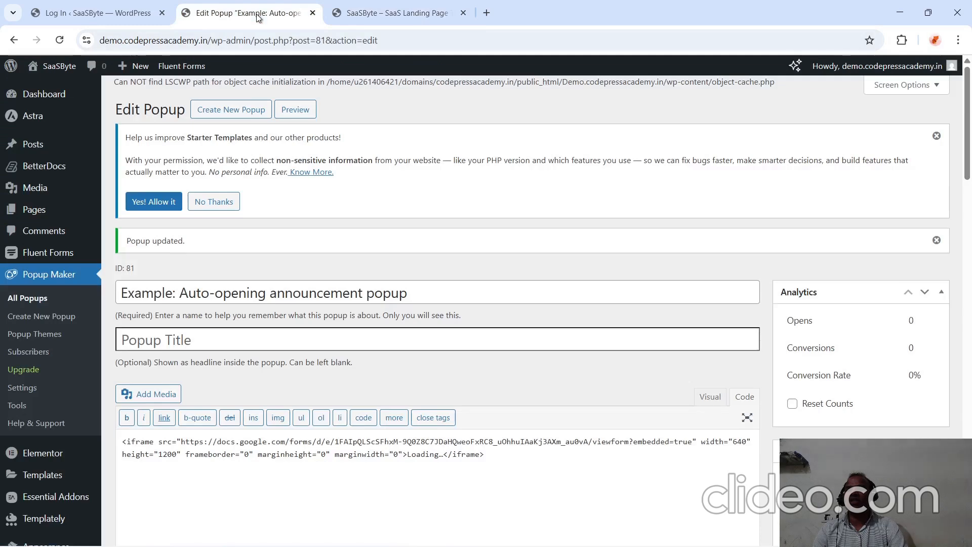
{"action": "scroll", "coordinate": [320, 282], "scroll_direction": "down", "scroll_amount": 10}
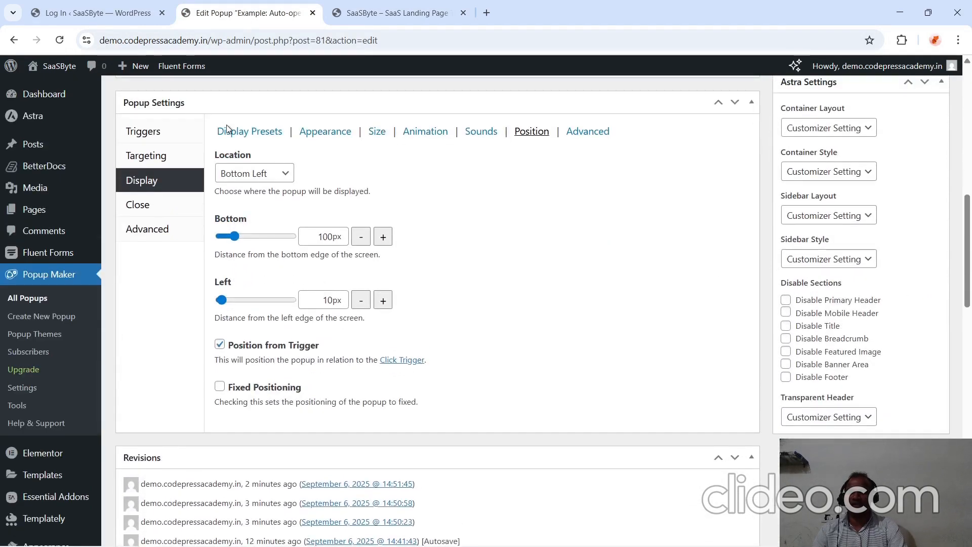
{"action": "left_click", "coordinate": [233, 135]}
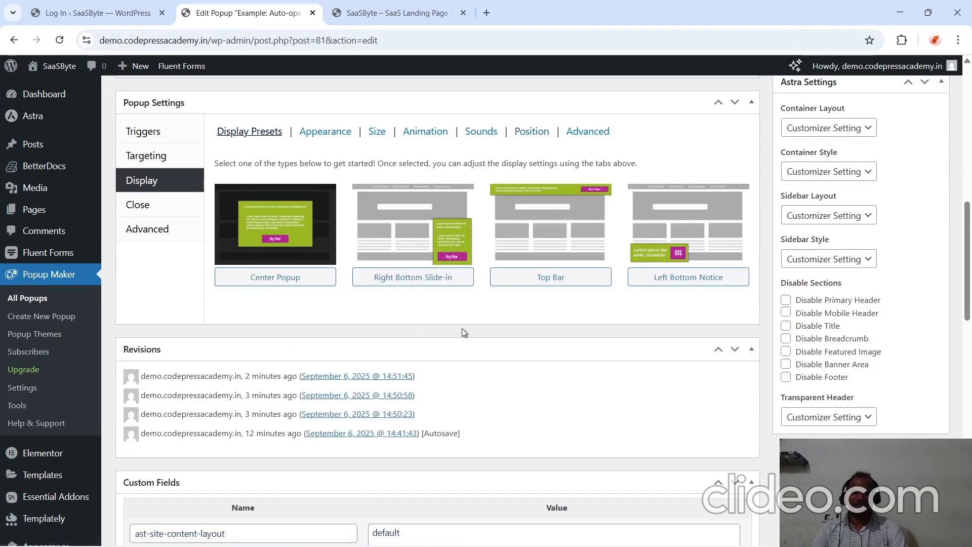
{"action": "left_click", "coordinate": [565, 222]}
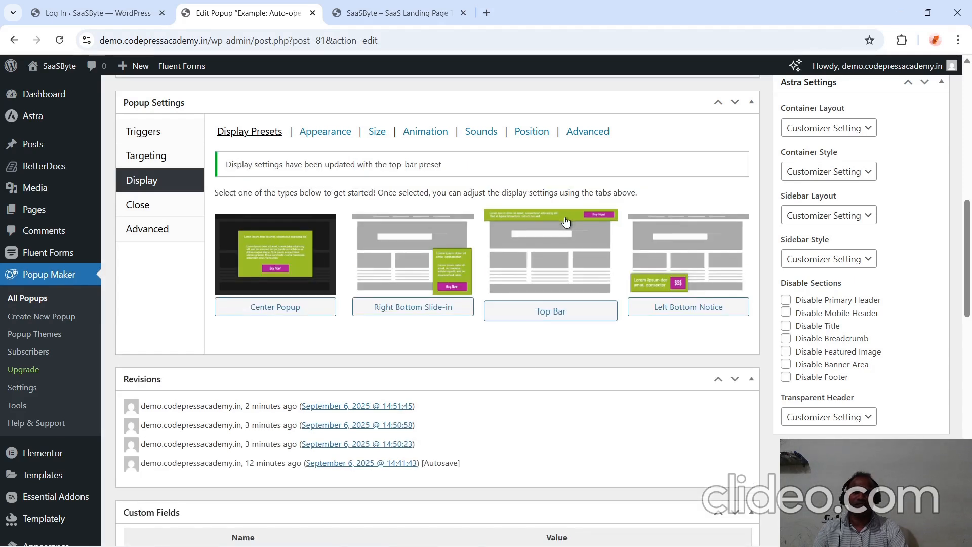
{"action": "scroll", "coordinate": [689, 284], "scroll_direction": "up", "scroll_amount": 3}
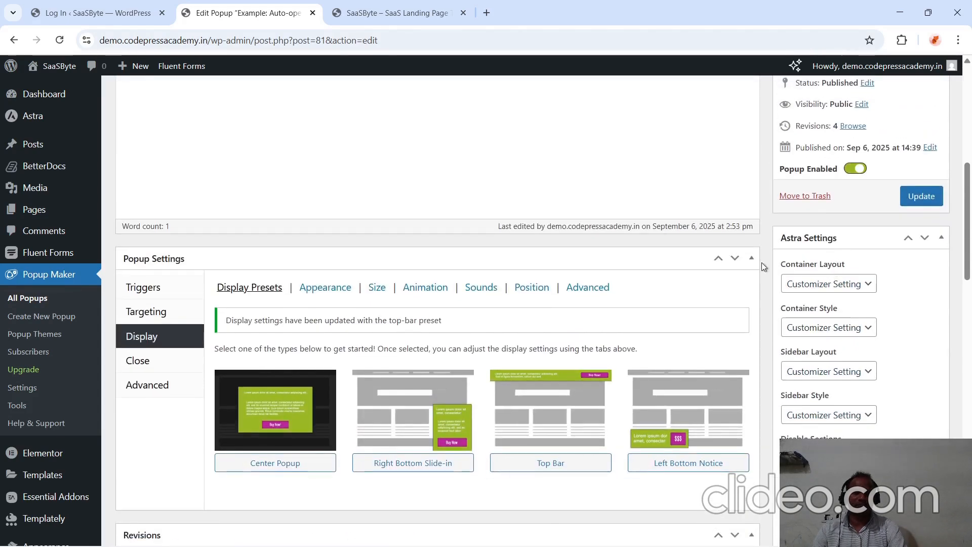
{"action": "left_click", "coordinate": [920, 198]}
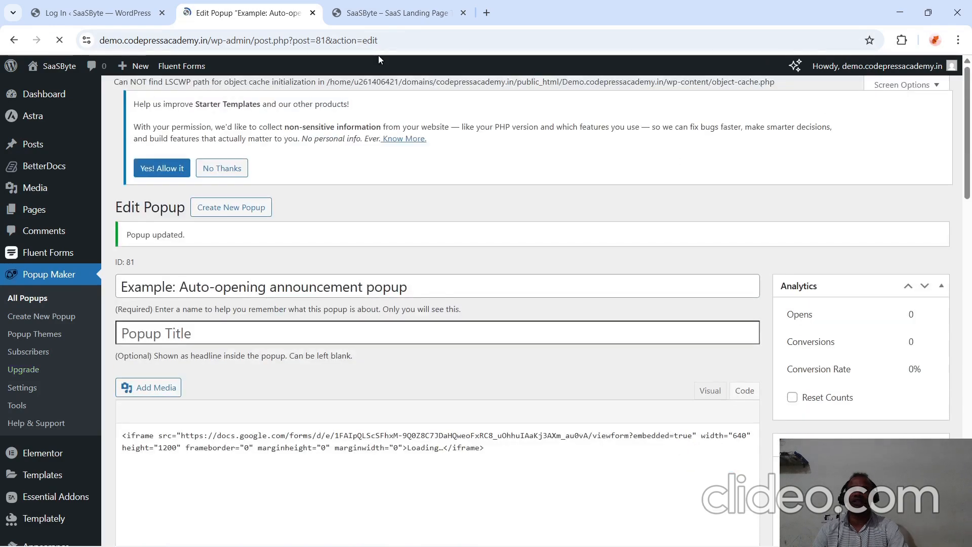
Reload the demo home page to check how the popup displays with the Top Bar preset.
{"action": "left_click", "coordinate": [384, 14]}
{"action": "left_click", "coordinate": [363, 38]}
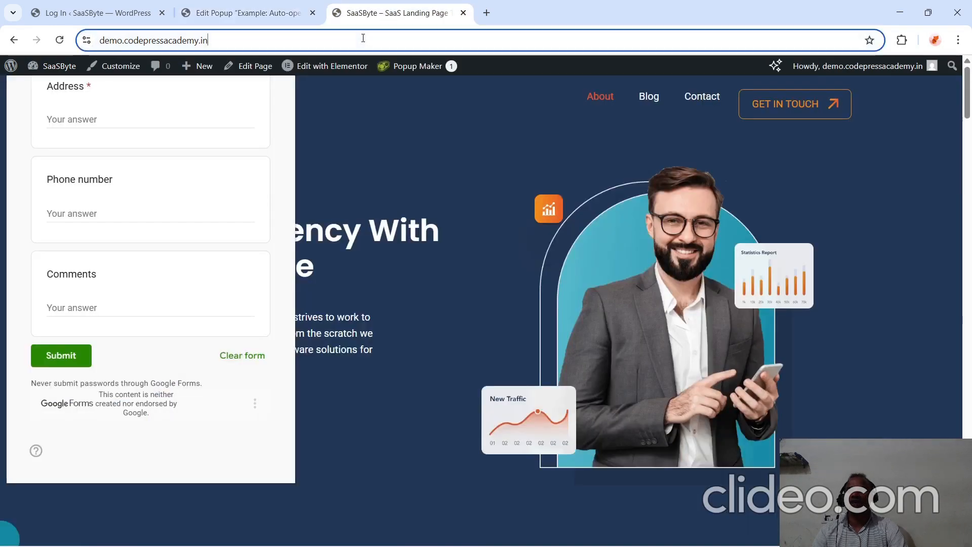
{"action": "key", "text": "Return"}
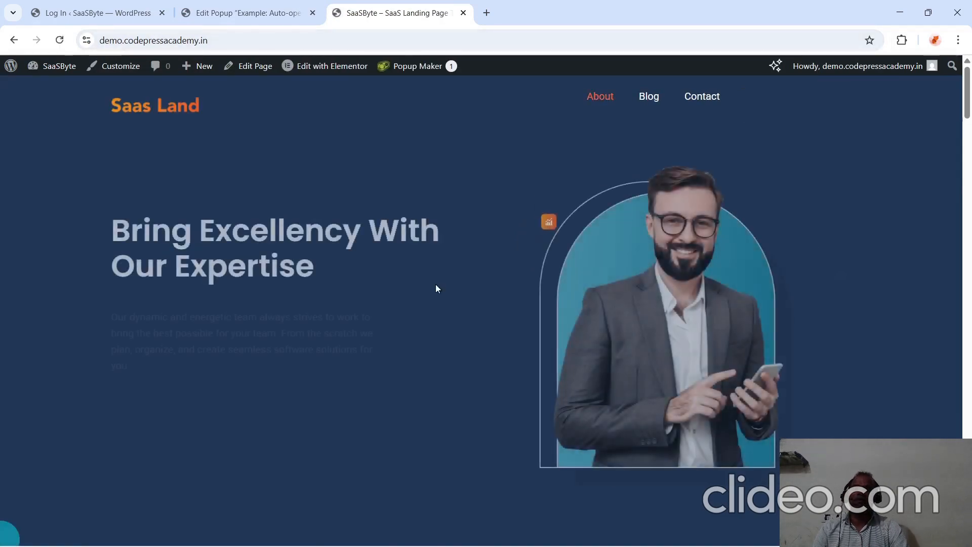
{"action": "scroll", "coordinate": [436, 284], "scroll_direction": "down", "scroll_amount": 1}
{"action": "scroll", "coordinate": [436, 289], "scroll_direction": "up", "scroll_amount": 1}
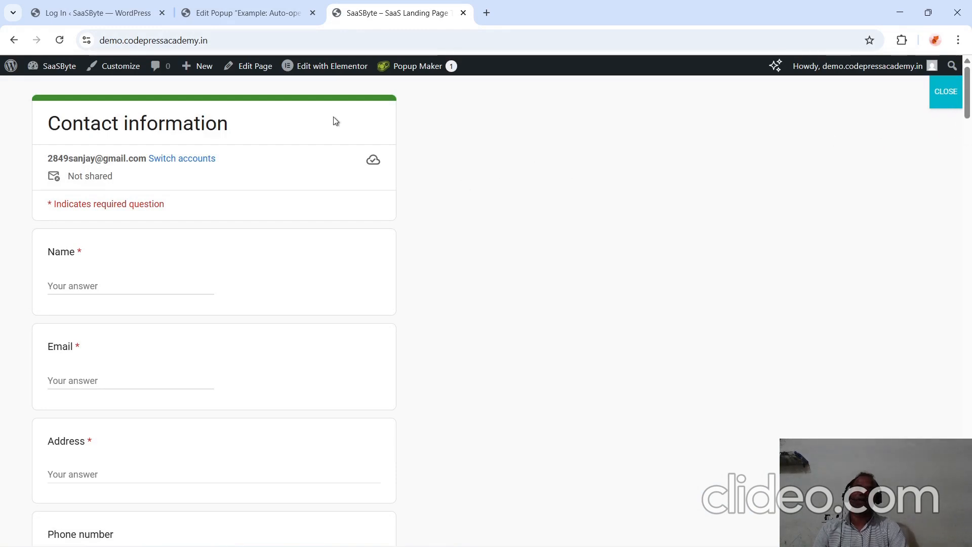
Set the iframe width to 340 in the popup's embed code and update the popup.
{"action": "left_click", "coordinate": [220, 11]}
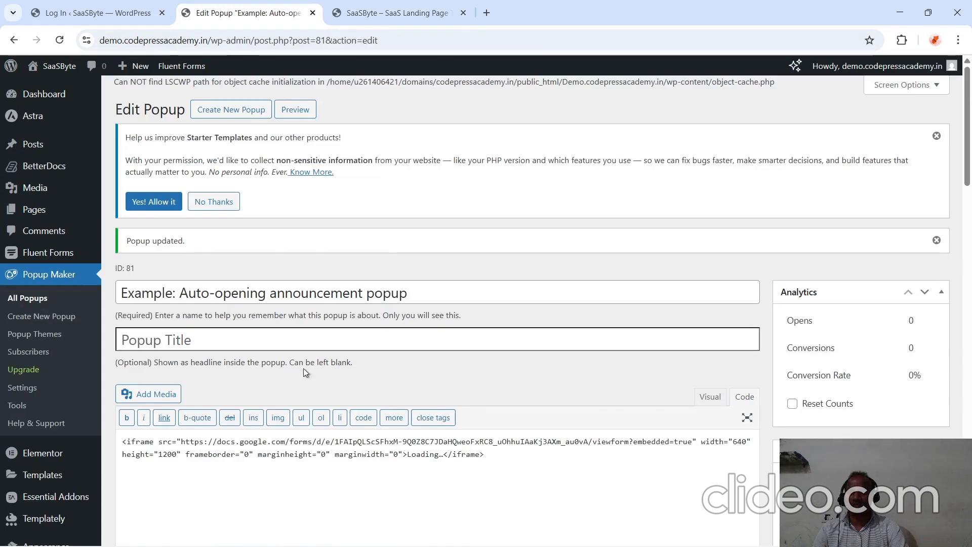
{"action": "scroll", "coordinate": [305, 373], "scroll_direction": "down", "scroll_amount": 10}
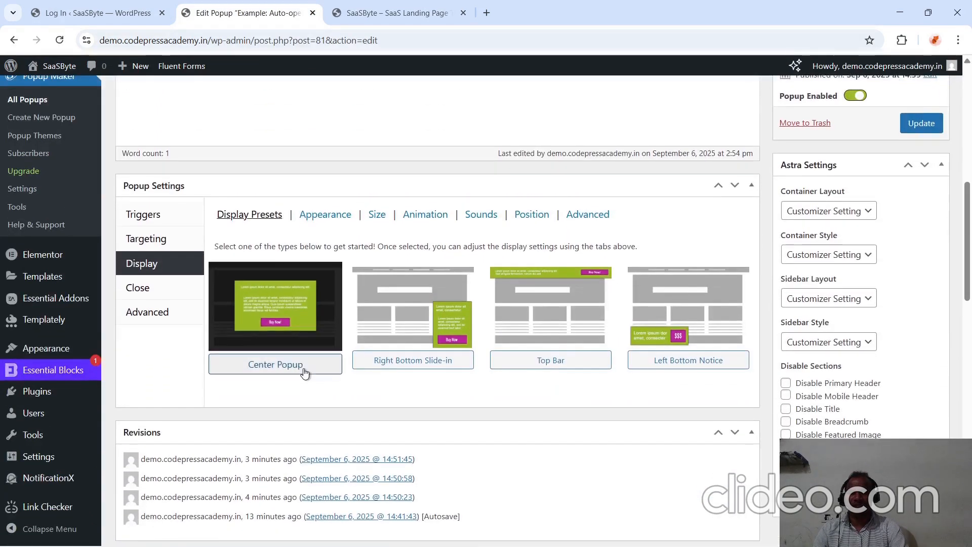
{"action": "scroll", "coordinate": [304, 373], "scroll_direction": "up", "scroll_amount": 10}
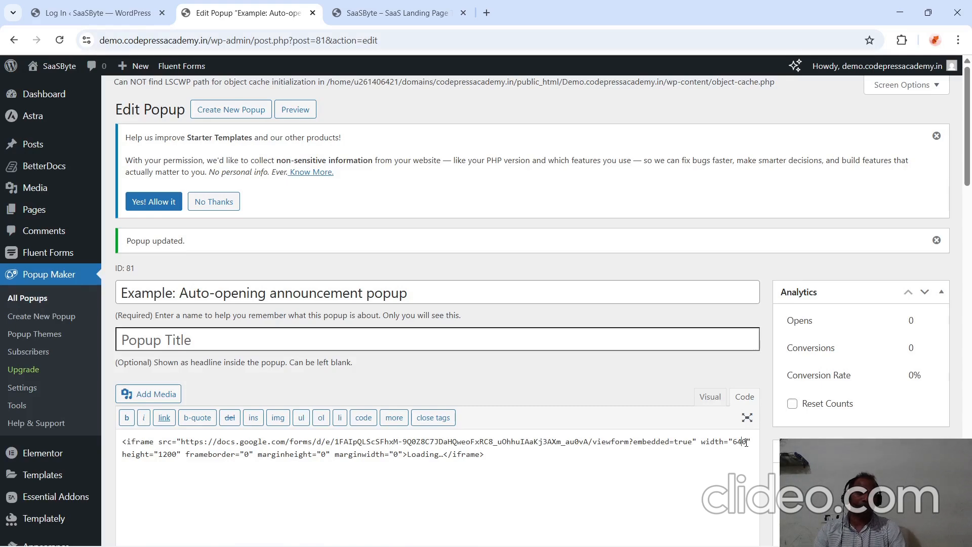
{"action": "type", "text": "3"}
{"action": "scroll", "coordinate": [798, 426], "scroll_direction": "down", "scroll_amount": 5}
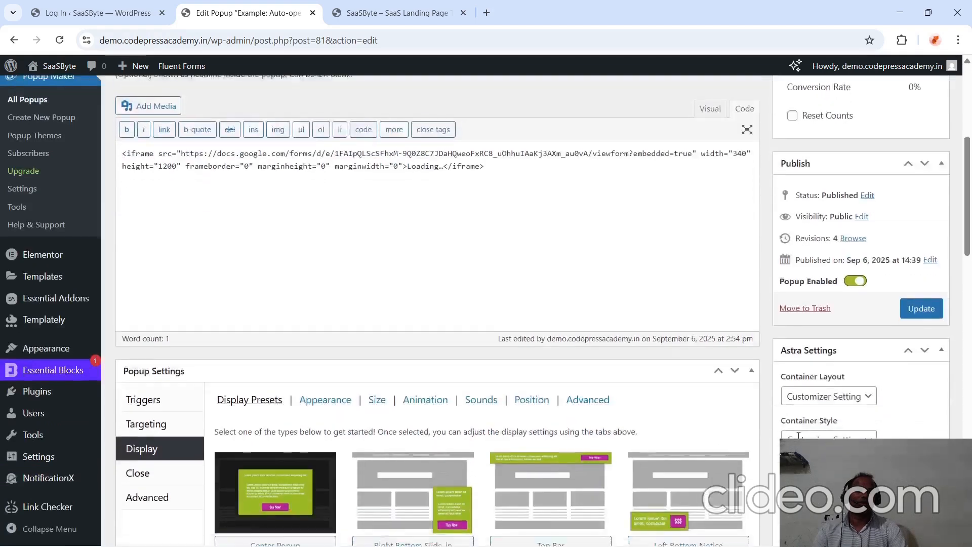
{"action": "left_click", "coordinate": [920, 309]}
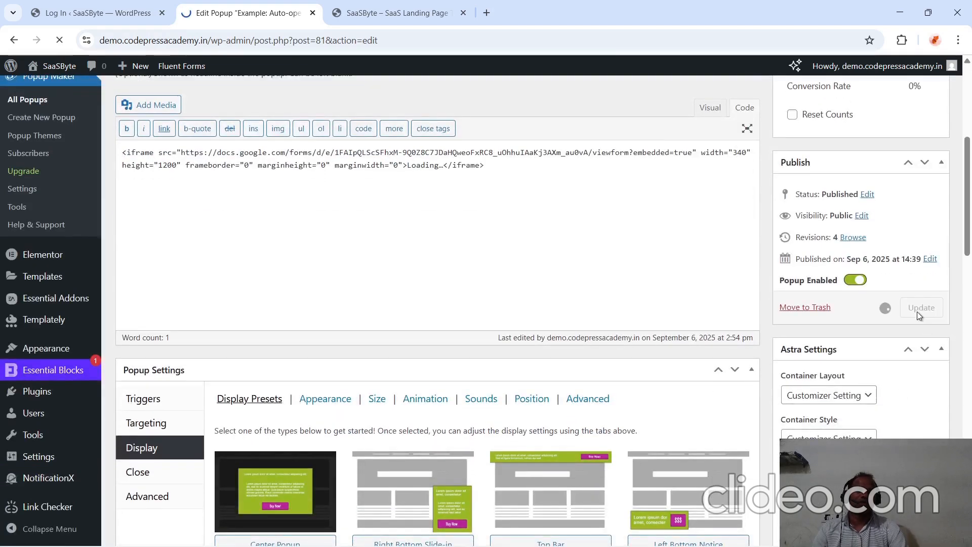
Reload the demo home page to check the contact form popup with the narrower iframe.
{"action": "left_click", "coordinate": [415, 20]}
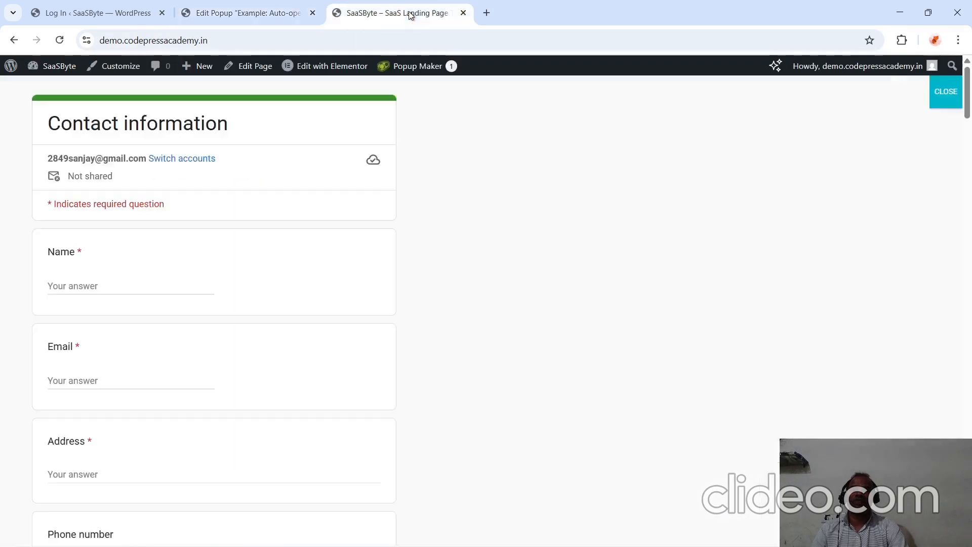
{"action": "left_click", "coordinate": [376, 49]}
{"action": "key", "text": "Return"}
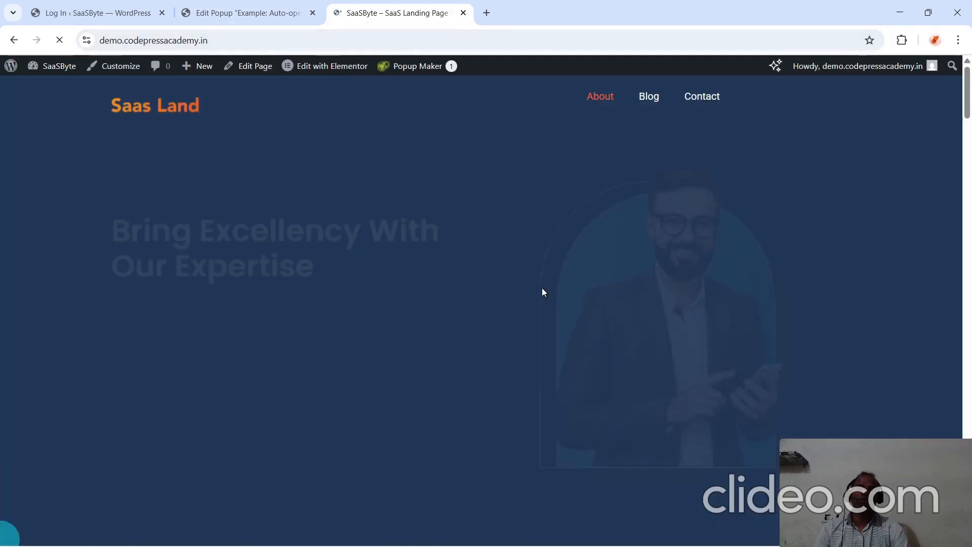
{"action": "scroll", "coordinate": [542, 293], "scroll_direction": "down", "scroll_amount": 10}
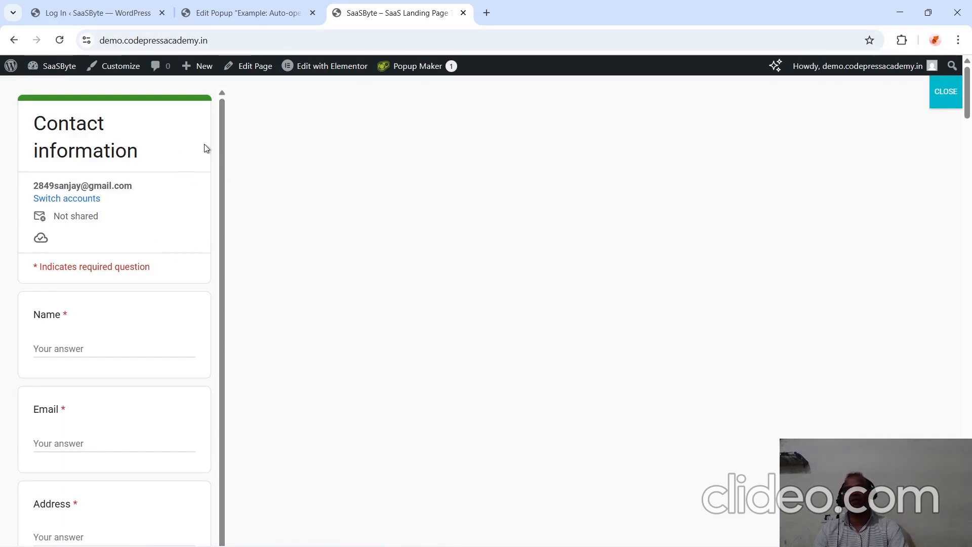
Delete the leading digit 3 of the iframe width in the popup's embed code.
{"action": "left_click", "coordinate": [261, 13]}
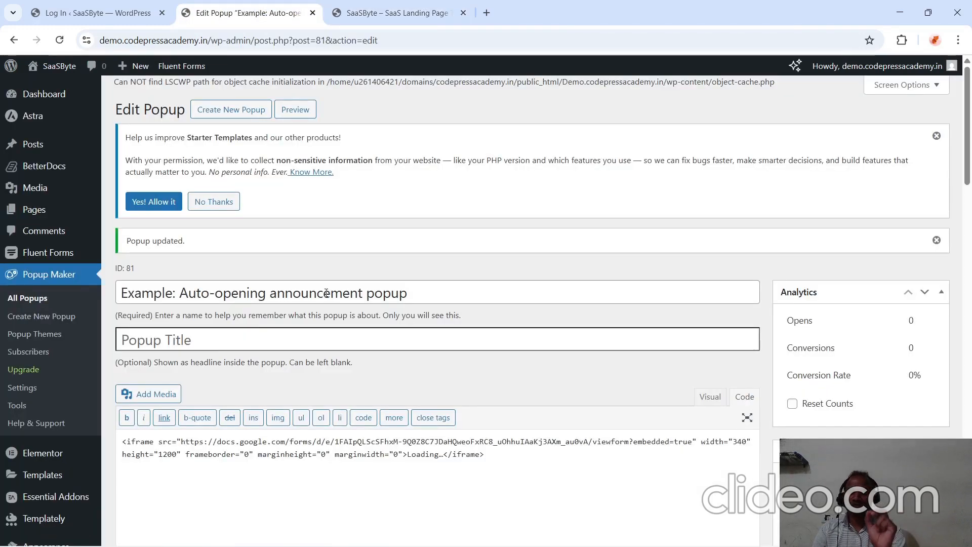
{"action": "mouse_move", "coordinate": [442, 546]}
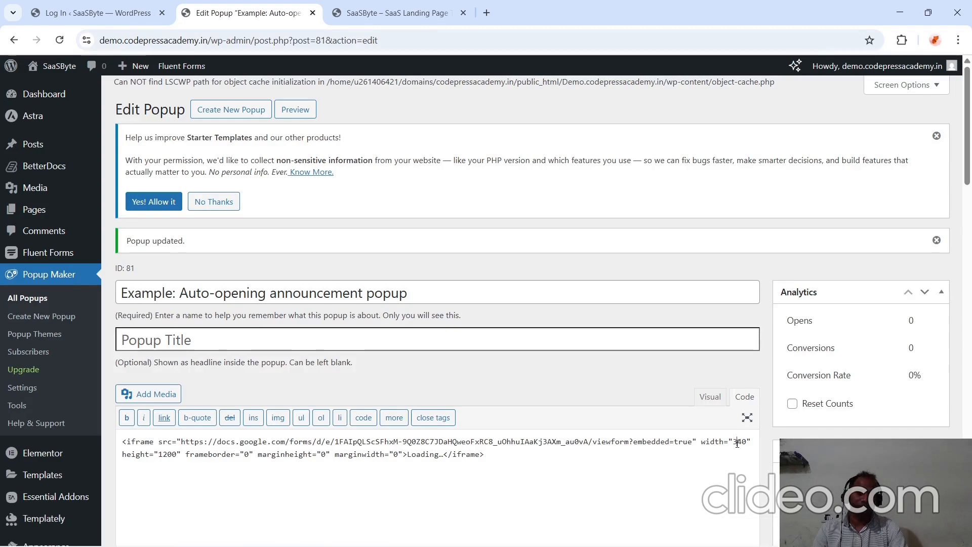
{"action": "mouse_move", "coordinate": [658, 546]}
{"action": "key", "text": "BackSpace"}
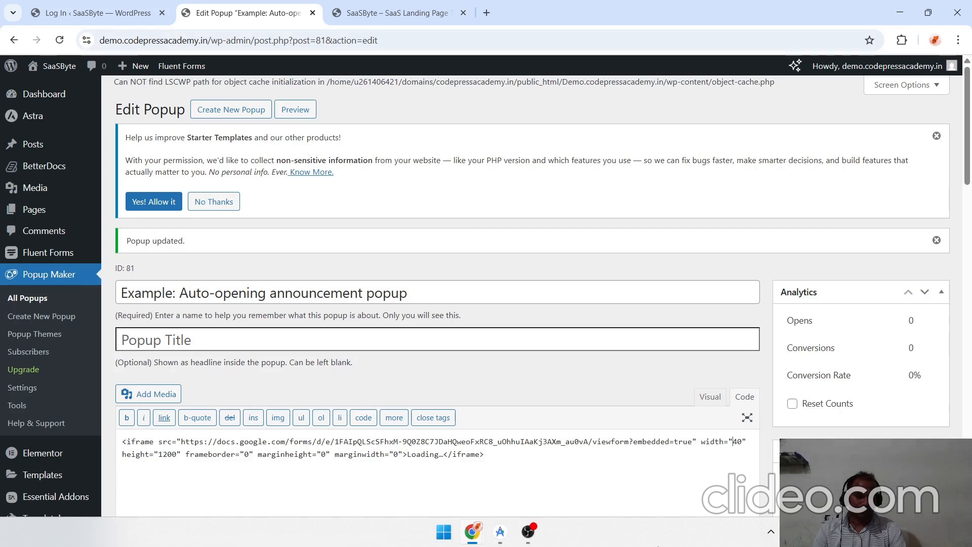
{"action": "left_click", "coordinate": [658, 546]}
Set the popup's custom width to 50% in its display size settings.
{"action": "scroll", "coordinate": [445, 480], "scroll_direction": "down", "scroll_amount": 10}
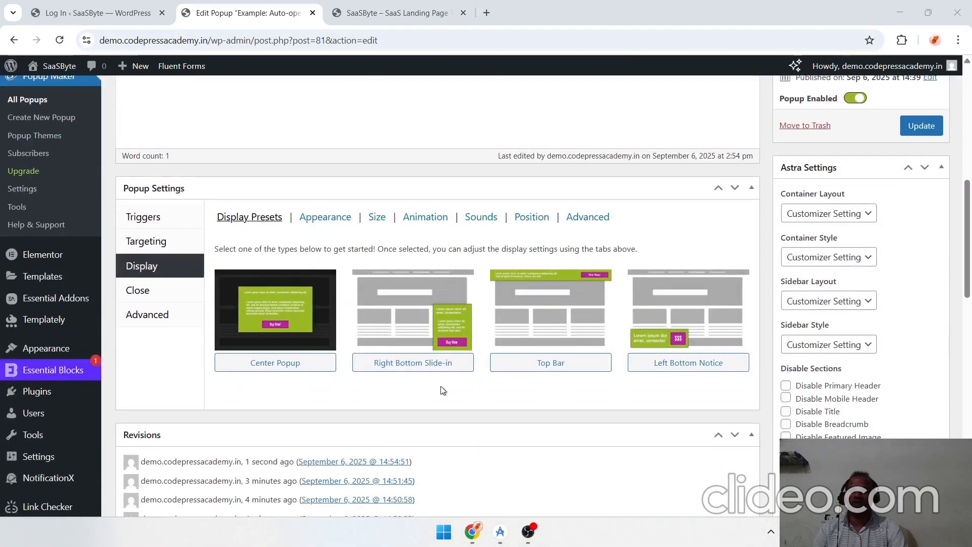
{"action": "left_click", "coordinate": [377, 217]}
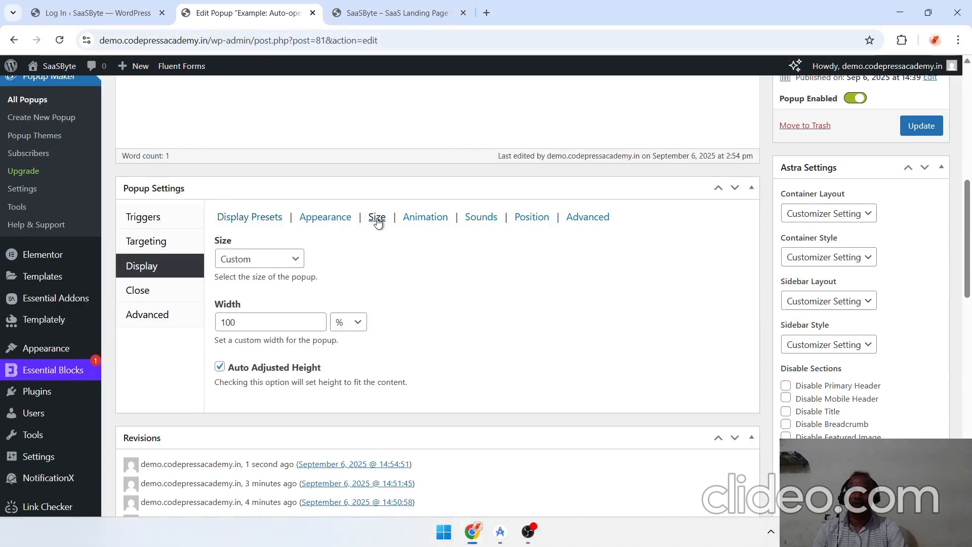
{"action": "left_click", "coordinate": [266, 324]}
{"action": "left_click_drag", "start_coordinate": [266, 324], "coordinate": [195, 335]}
{"action": "type", "text": "40"}
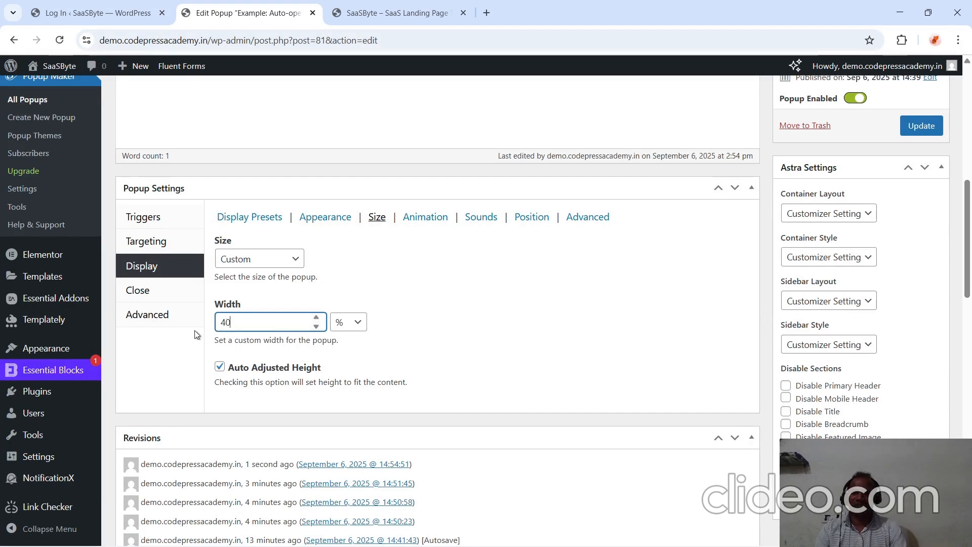
{"action": "key", "text": "BackSpace"}
{"action": "key", "text": "BackSpace"}
{"action": "type", "text": "50"}
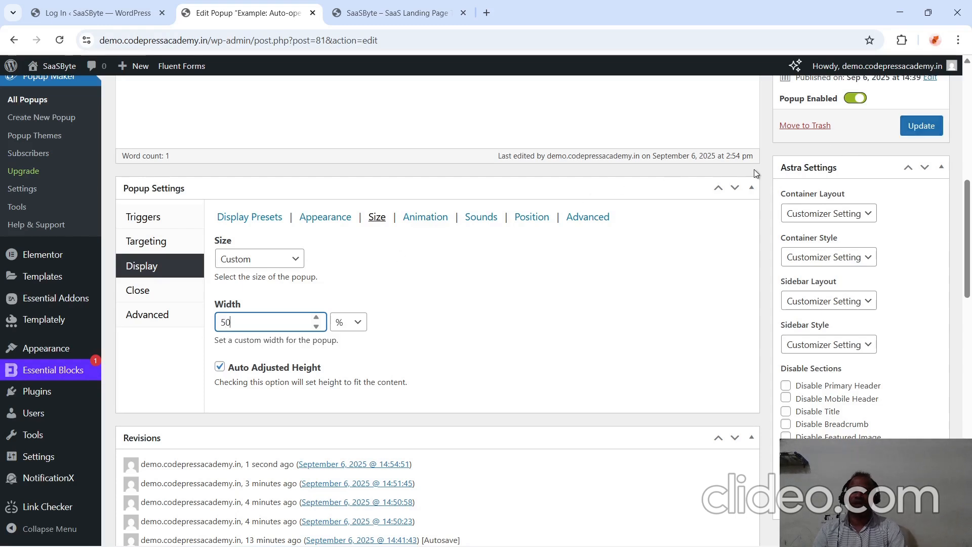
Update the popup and reload the demo home page to check how the contact form popup displays while scrolling.
{"action": "left_click", "coordinate": [916, 126]}
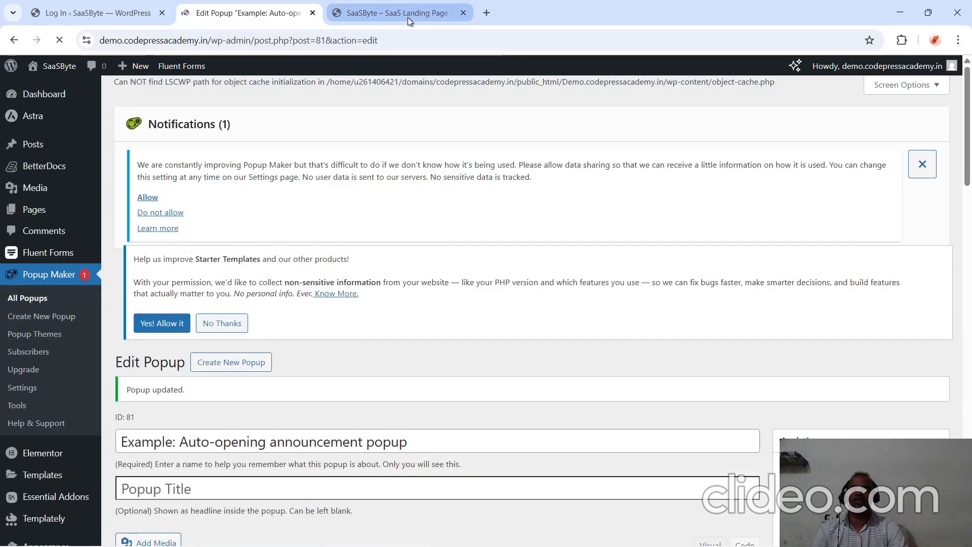
{"action": "left_click", "coordinate": [408, 15]}
{"action": "left_click", "coordinate": [373, 43]}
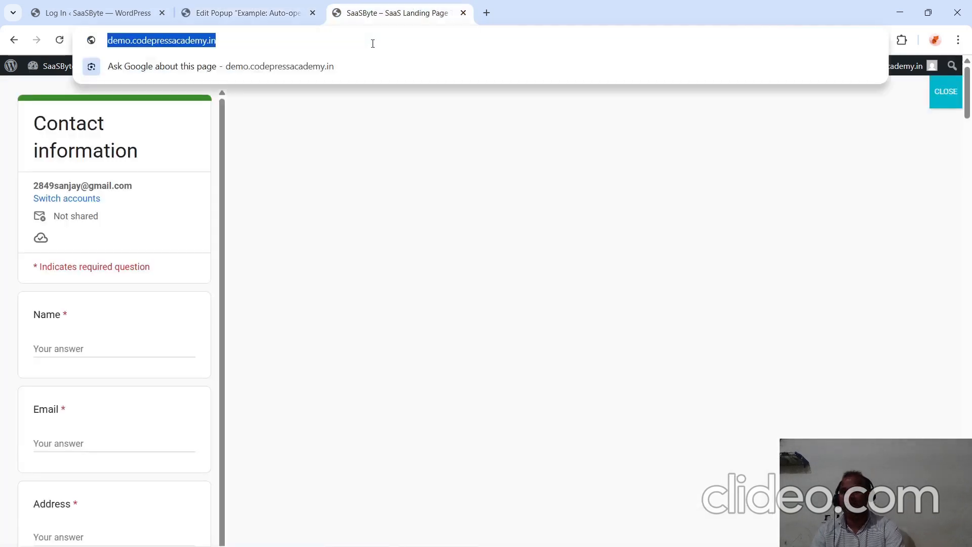
{"action": "key", "text": "Return"}
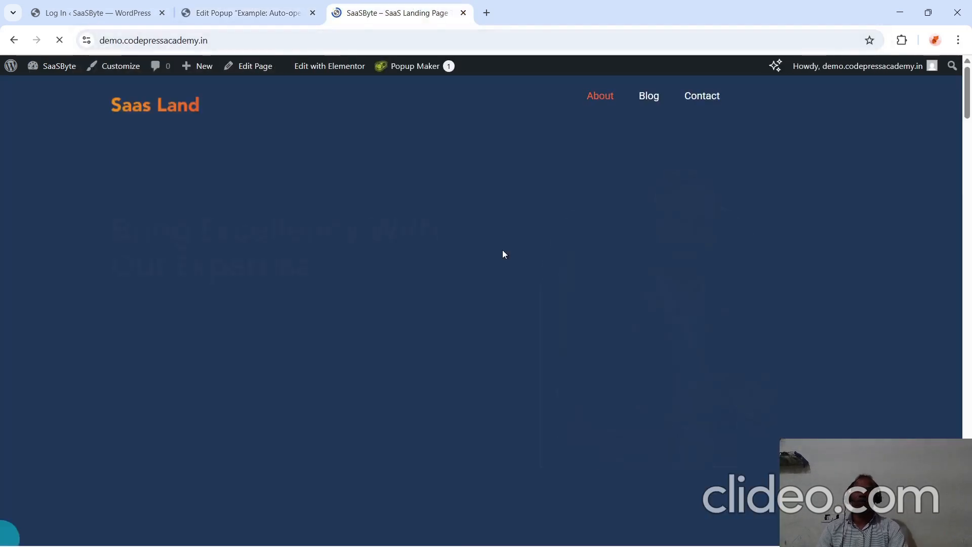
{"action": "scroll", "coordinate": [503, 254], "scroll_direction": "down", "scroll_amount": 2}
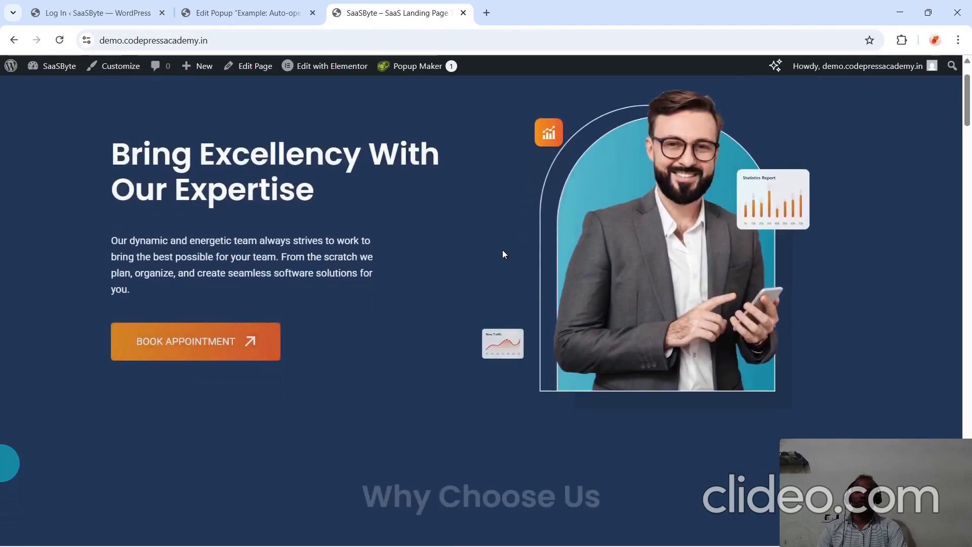
{"action": "scroll", "coordinate": [504, 254], "scroll_direction": "up", "scroll_amount": 2}
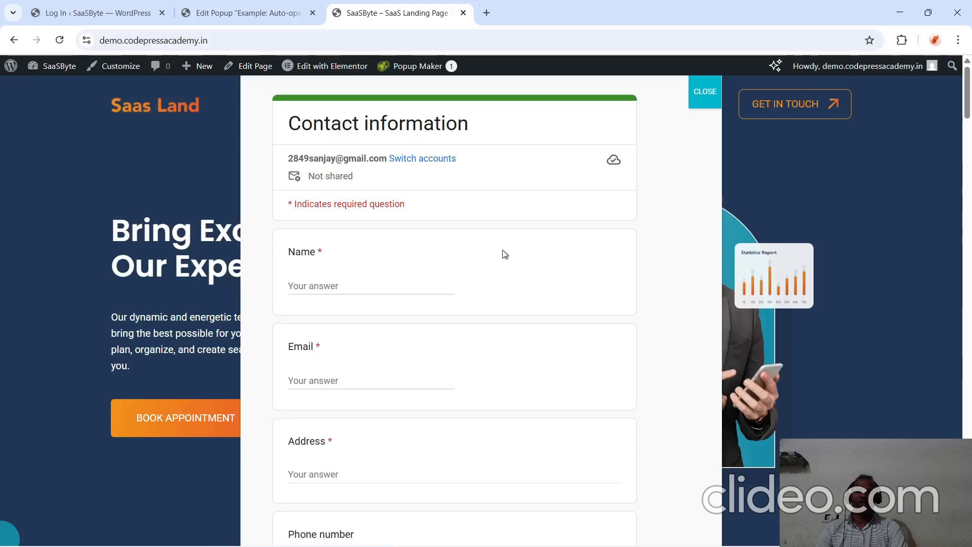
{"action": "scroll", "coordinate": [505, 255], "scroll_direction": "down", "scroll_amount": 3}
{"action": "scroll", "coordinate": [504, 254], "scroll_direction": "up", "scroll_amount": 3}
{"action": "scroll", "coordinate": [504, 254], "scroll_direction": "down", "scroll_amount": 3}
{"action": "scroll", "coordinate": [505, 254], "scroll_direction": "up", "scroll_amount": 3}
Set the popup's custom width to 40% in its display size settings.
{"action": "left_click", "coordinate": [207, 13]}
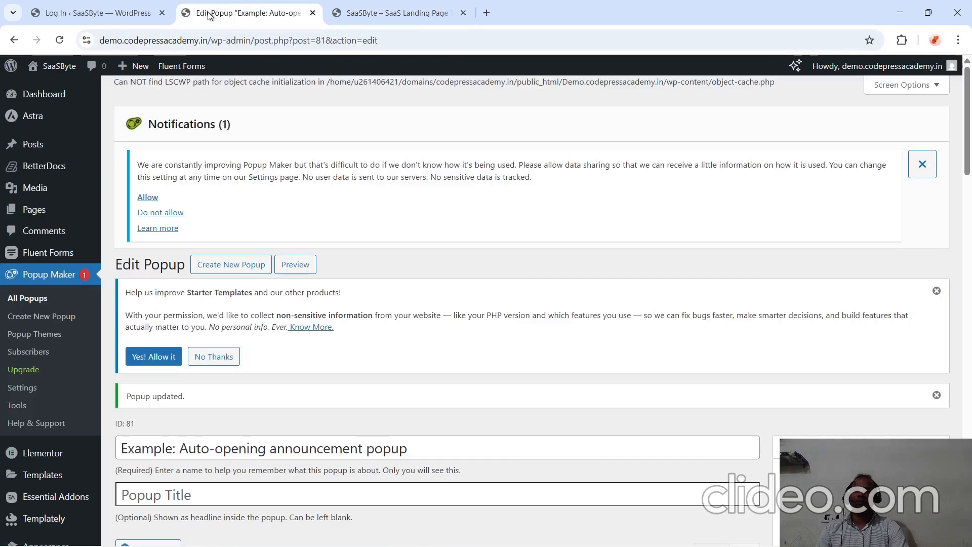
{"action": "scroll", "coordinate": [210, 303], "scroll_direction": "down", "scroll_amount": 5}
{"action": "scroll", "coordinate": [210, 303], "scroll_direction": "down", "scroll_amount": 3}
{"action": "scroll", "coordinate": [210, 300], "scroll_direction": "down", "scroll_amount": 3}
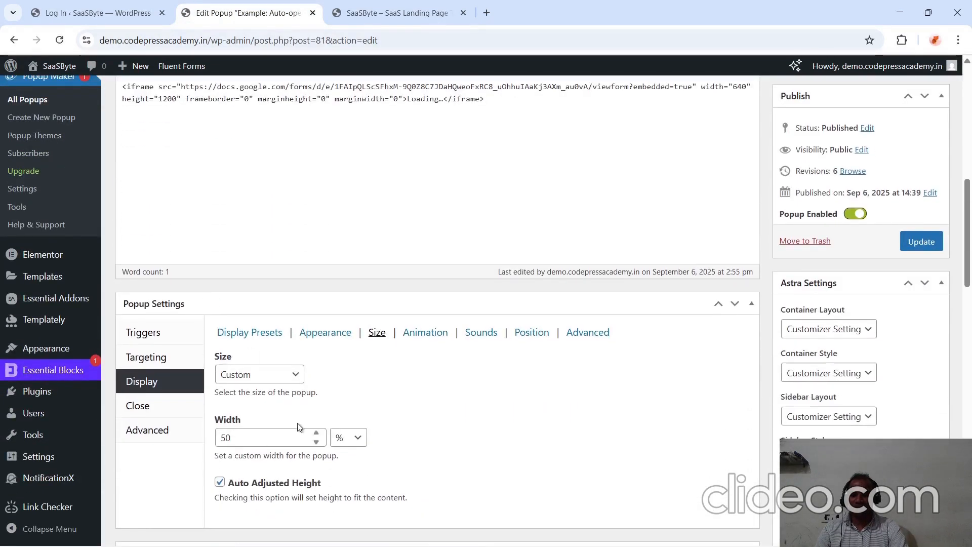
{"action": "left_click", "coordinate": [266, 438]}
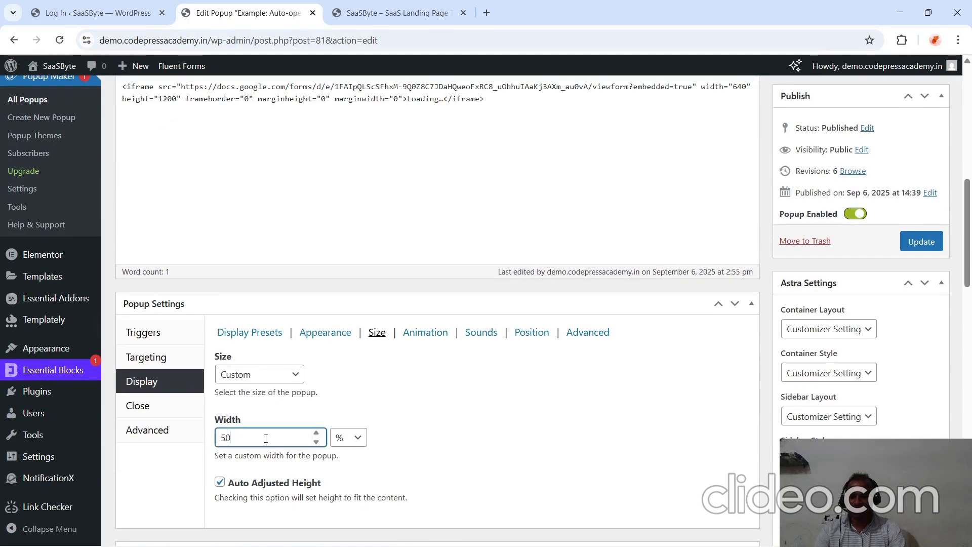
{"action": "double_click", "coordinate": [266, 439]}
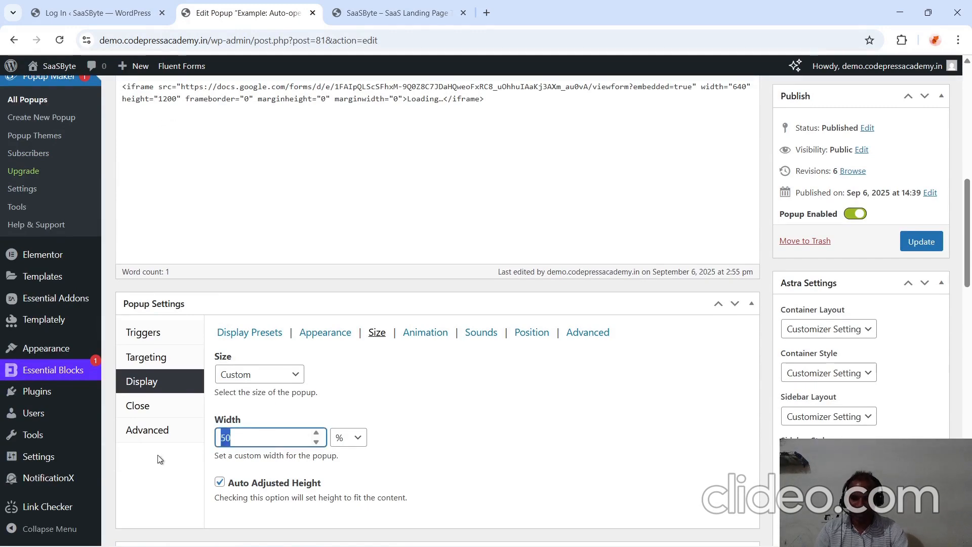
{"action": "type", "text": "40"}
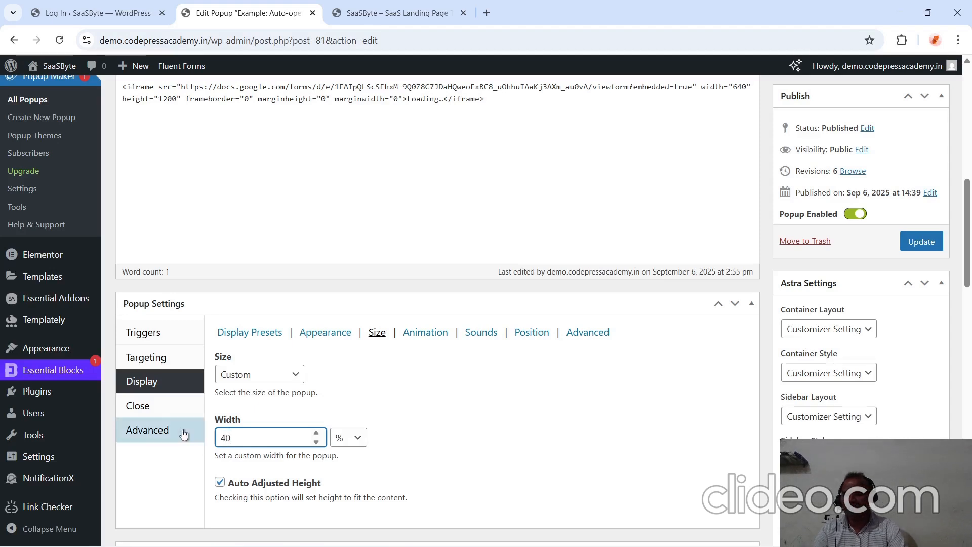
Set the popup's distance from the top edge of the screen to 100px and update the popup.
{"action": "left_click", "coordinate": [257, 339]}
{"action": "left_click", "coordinate": [530, 333]}
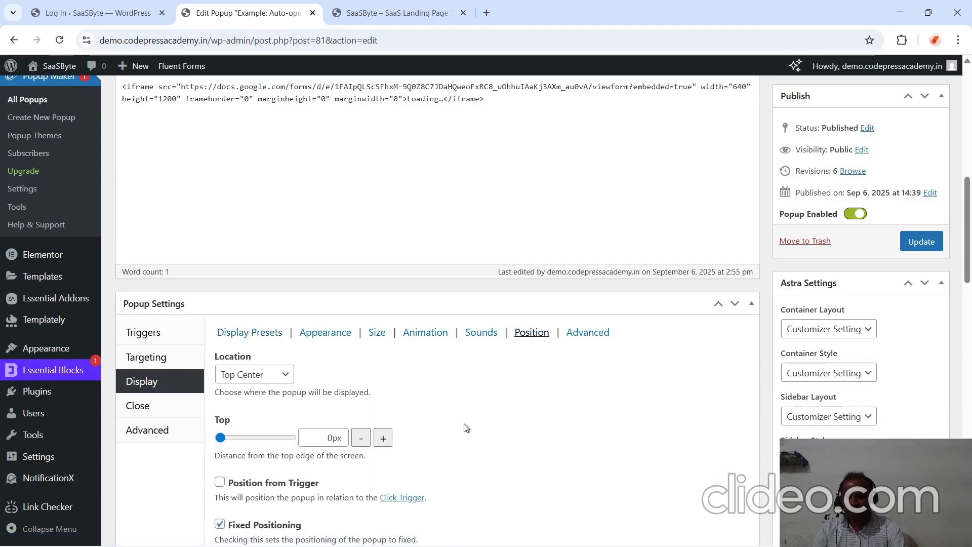
{"action": "scroll", "coordinate": [466, 428], "scroll_direction": "down", "scroll_amount": 1}
{"action": "left_click_drag", "start_coordinate": [360, 420], "coordinate": [329, 389]}
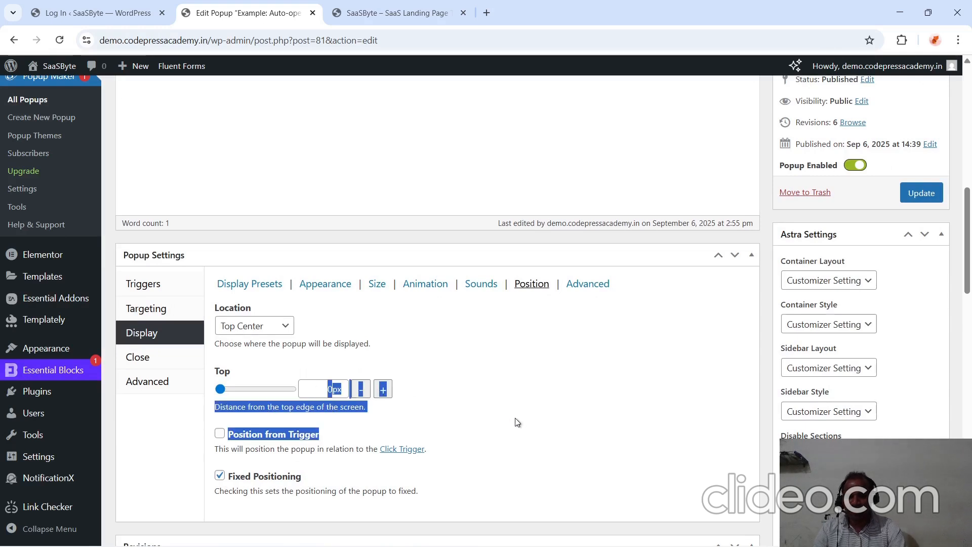
{"action": "left_click", "coordinate": [524, 426]}
{"action": "left_click", "coordinate": [321, 391]}
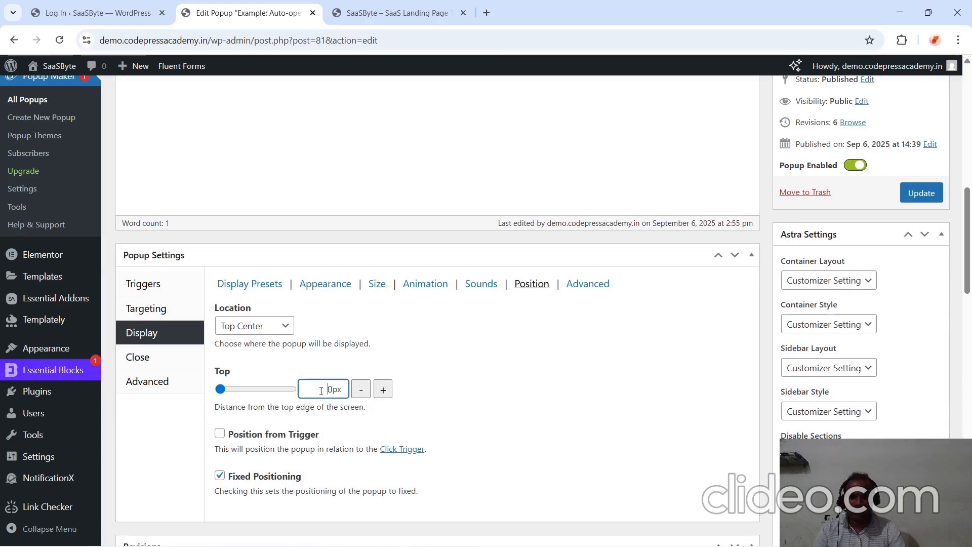
{"action": "type", "text": "10"}
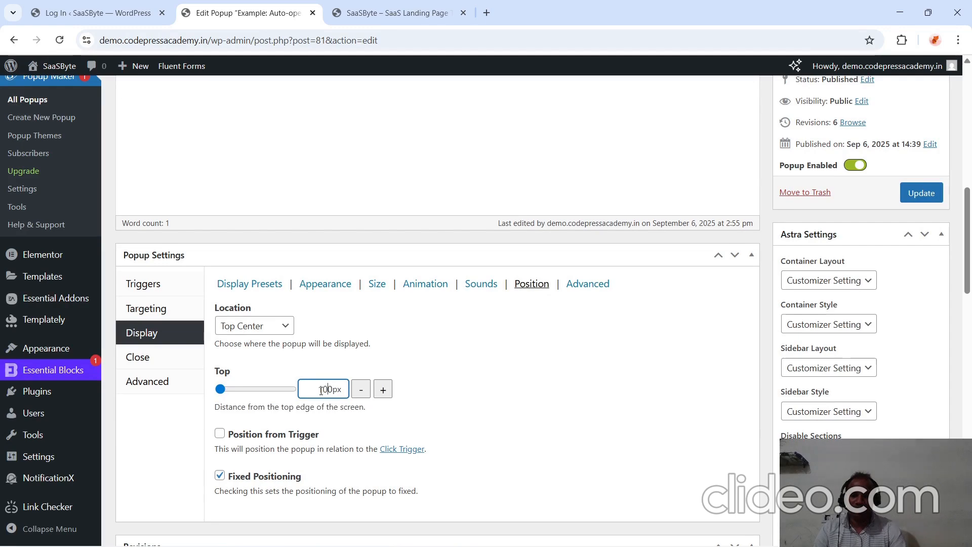
{"action": "left_click", "coordinate": [940, 200]}
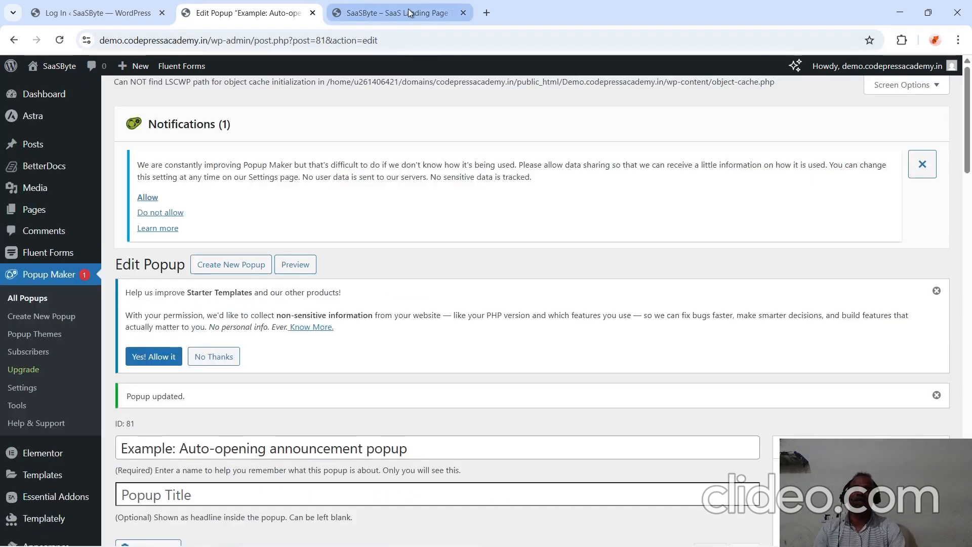
Reload the demo home page to check the popup's width, top offset and behaviour while scrolling.
{"action": "left_click", "coordinate": [402, 14]}
{"action": "left_click", "coordinate": [370, 44]}
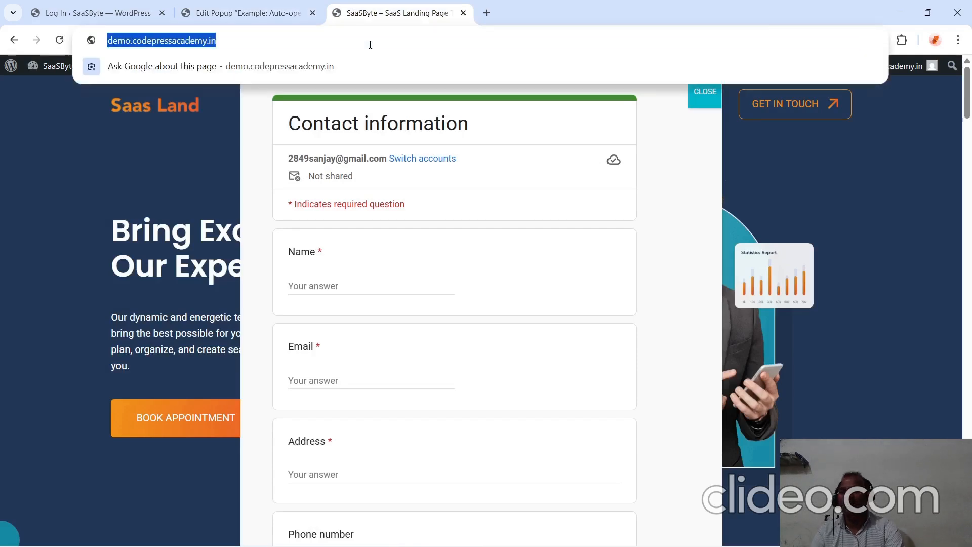
{"action": "key", "text": "Return"}
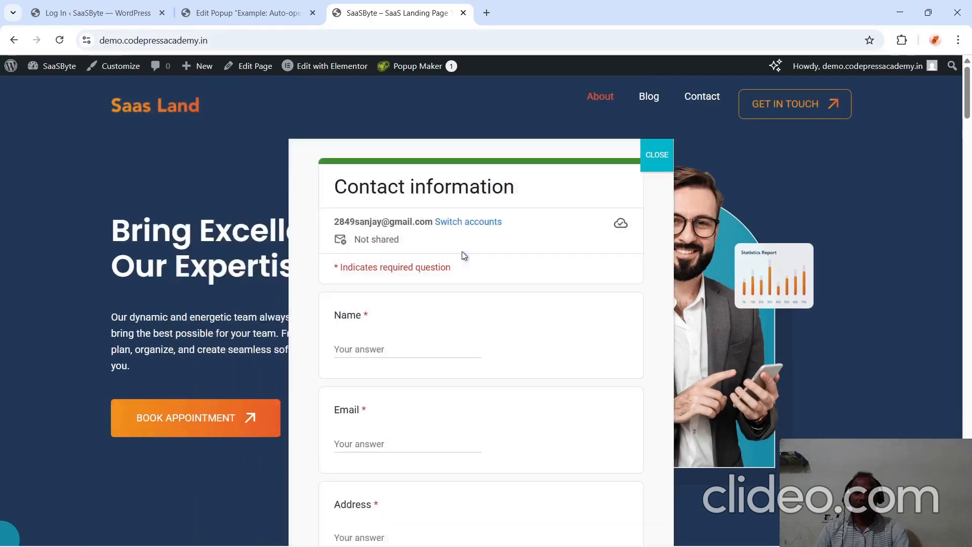
{"action": "scroll", "coordinate": [461, 251], "scroll_direction": "down", "scroll_amount": 10}
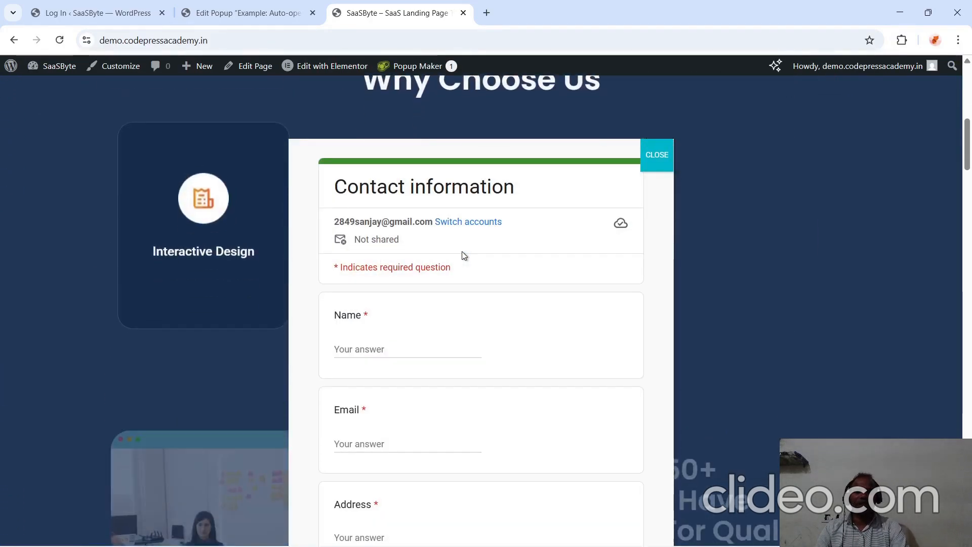
{"action": "scroll", "coordinate": [462, 252], "scroll_direction": "up", "scroll_amount": 10}
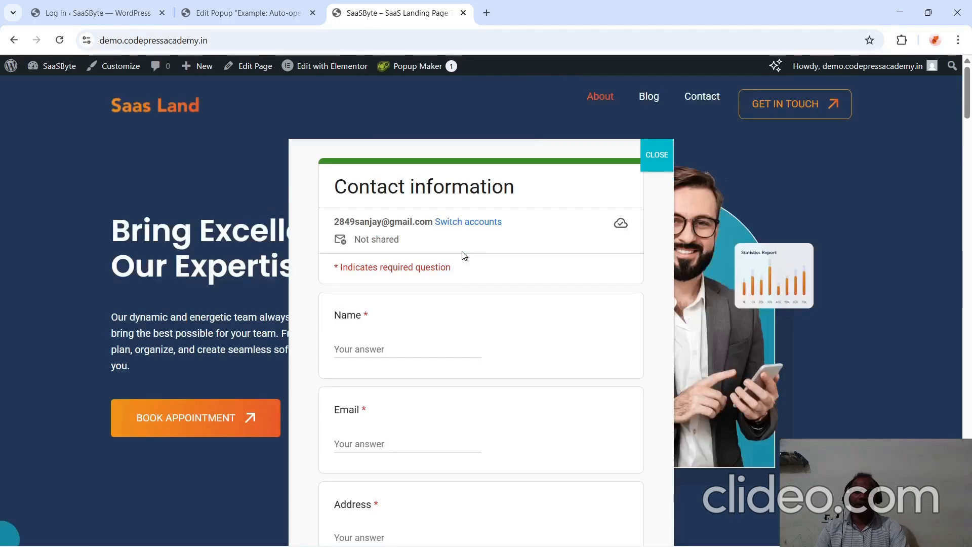
{"action": "scroll", "coordinate": [253, 213], "scroll_direction": "down", "scroll_amount": 5}
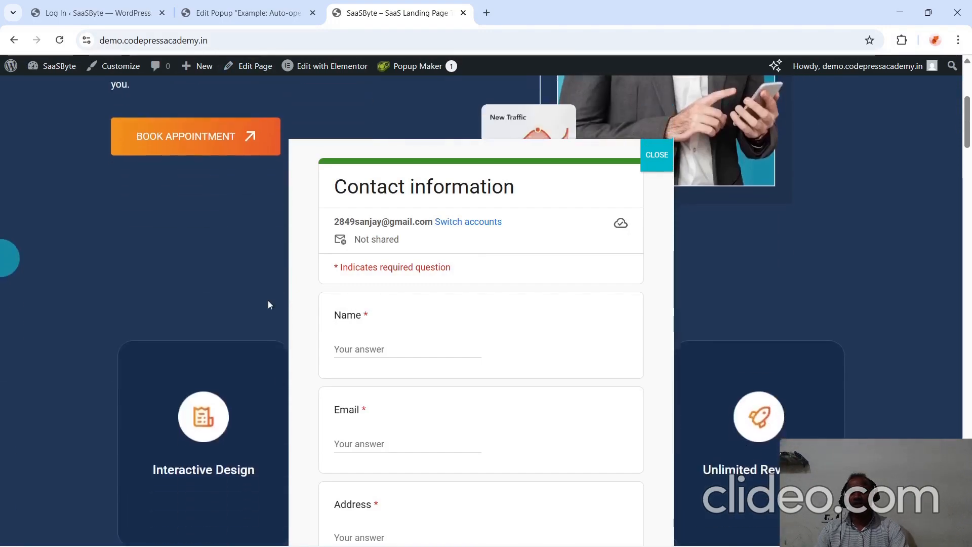
Enable Position from Trigger, disable Fixed Positioning in the popup's position settings, and update the popup.
{"action": "left_click", "coordinate": [266, 12]}
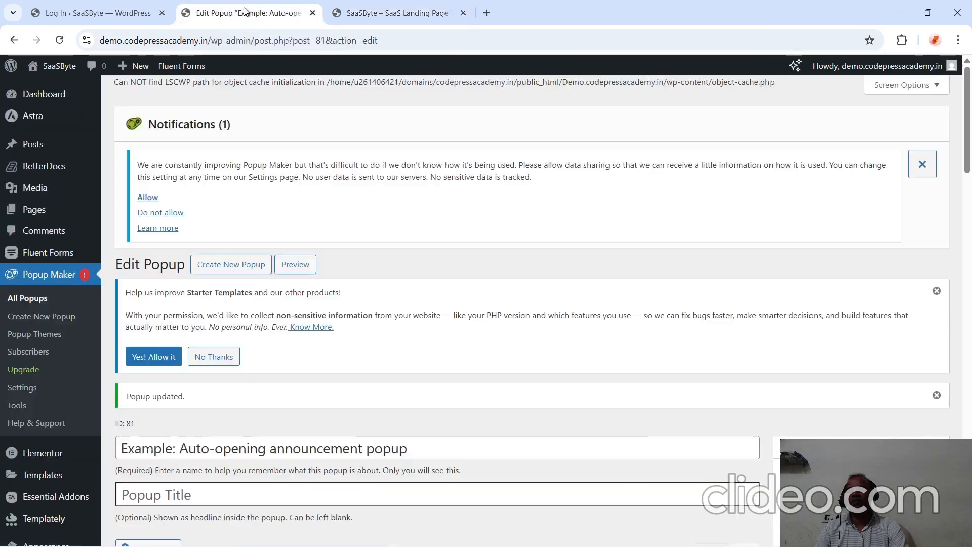
{"action": "scroll", "coordinate": [290, 356], "scroll_direction": "down", "scroll_amount": 14}
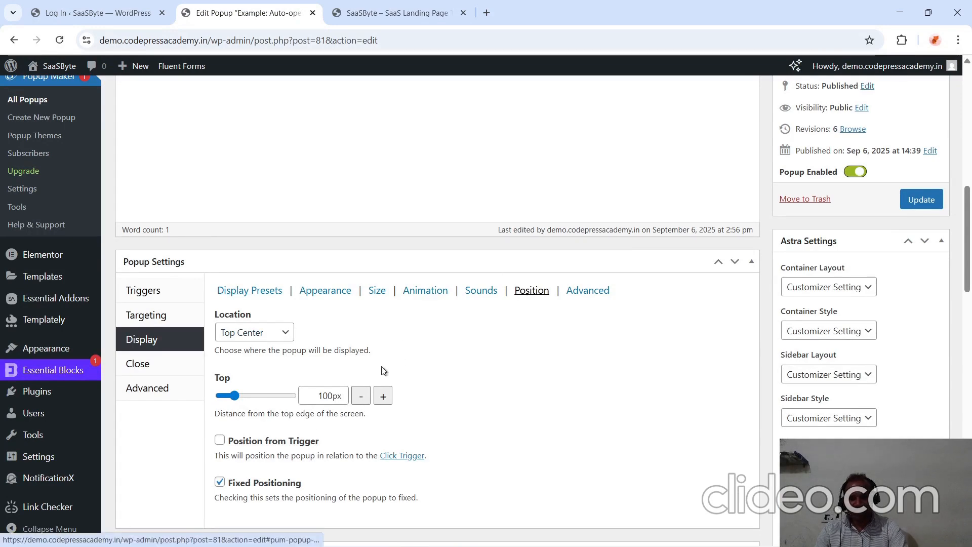
{"action": "left_click", "coordinate": [219, 440]}
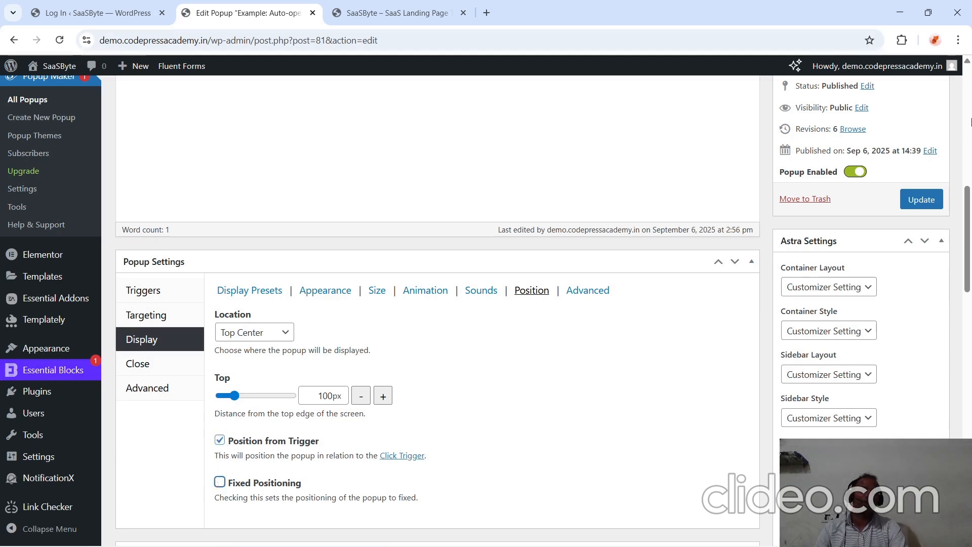
{"action": "left_click", "coordinate": [921, 199]}
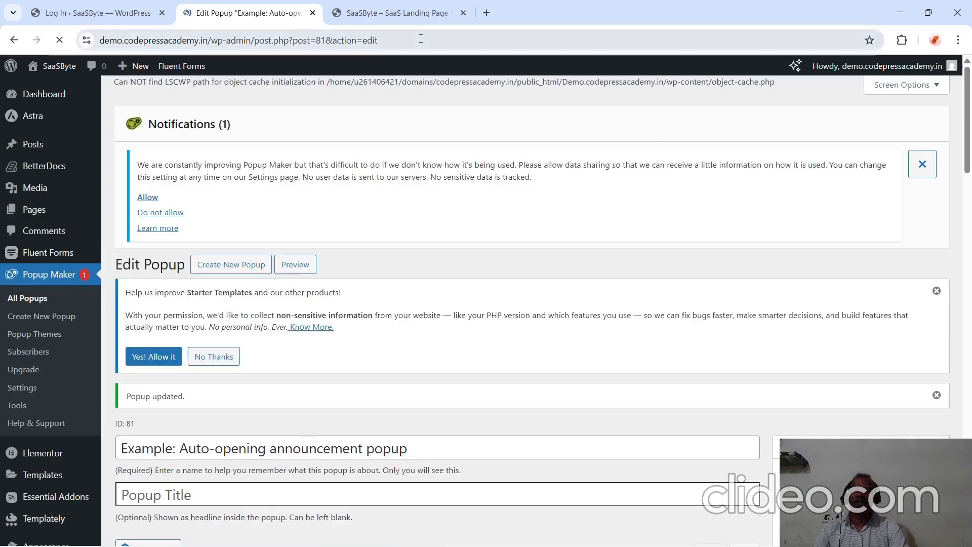
Reload the demo home page and check that the whole contact form popup can be scrolled down to its Submit button.
{"action": "left_click", "coordinate": [405, 14]}
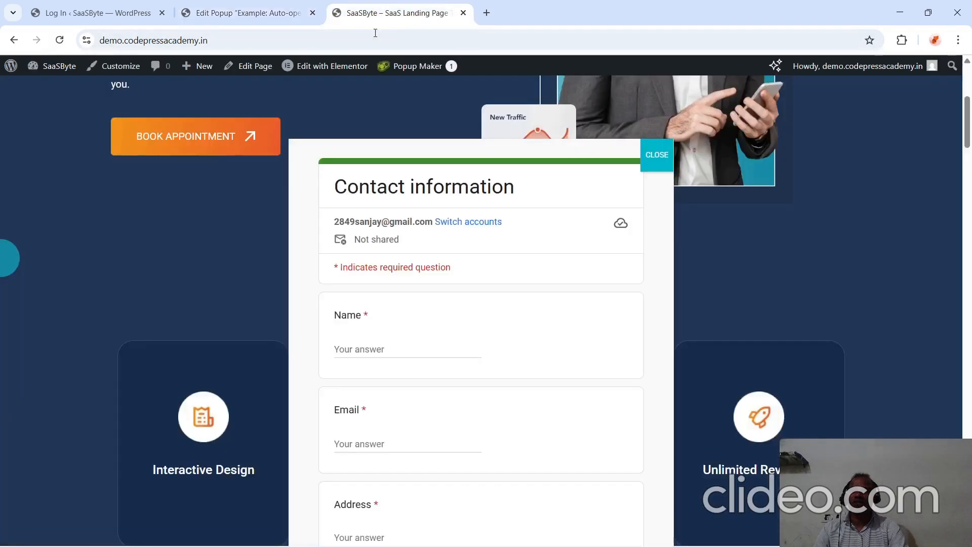
{"action": "left_click", "coordinate": [372, 34]}
{"action": "key", "text": "Return"}
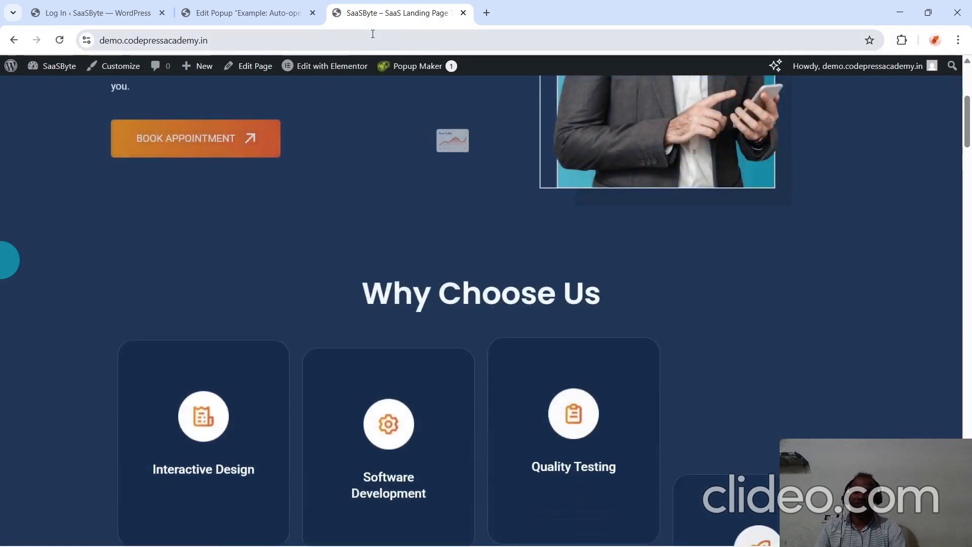
{"action": "scroll", "coordinate": [451, 299], "scroll_direction": "down", "scroll_amount": 5}
{"action": "scroll", "coordinate": [451, 302], "scroll_direction": "up", "scroll_amount": 4}
{"action": "scroll", "coordinate": [451, 302], "scroll_direction": "down", "scroll_amount": 15}
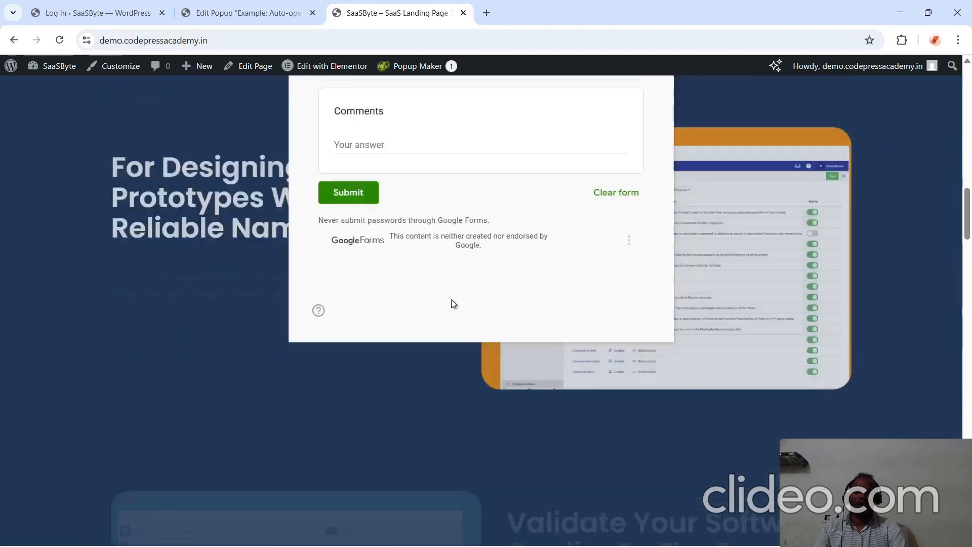
{"action": "scroll", "coordinate": [451, 299], "scroll_direction": "up", "scroll_amount": 12}
{"action": "scroll", "coordinate": [451, 299], "scroll_direction": "down", "scroll_amount": 5}
{"action": "scroll", "coordinate": [453, 307], "scroll_direction": "up", "scroll_amount": 6}
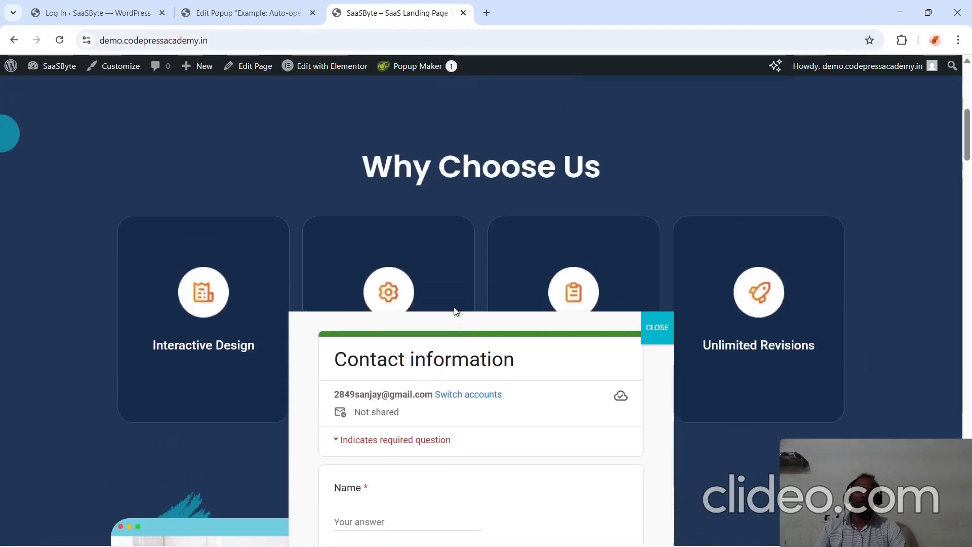
{"action": "scroll", "coordinate": [454, 307], "scroll_direction": "down", "scroll_amount": 10}
{"action": "scroll", "coordinate": [454, 307], "scroll_direction": "up", "scroll_amount": 5}
{"action": "scroll", "coordinate": [453, 306], "scroll_direction": "down", "scroll_amount": 13}
{"action": "scroll", "coordinate": [455, 299], "scroll_direction": "up", "scroll_amount": 11}
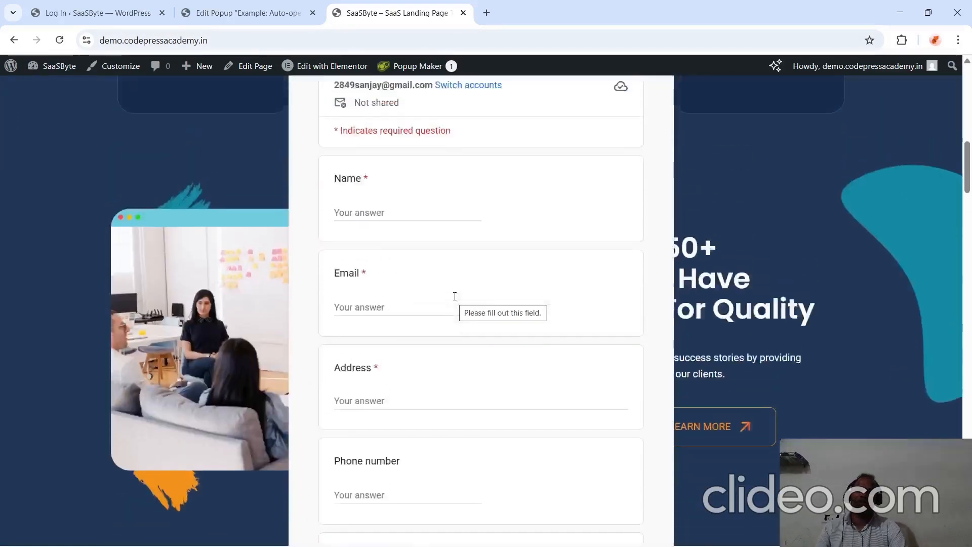
{"action": "scroll", "coordinate": [455, 296], "scroll_direction": "up", "scroll_amount": 1}
{"action": "scroll", "coordinate": [454, 296], "scroll_direction": "down", "scroll_amount": 8}
{"action": "scroll", "coordinate": [455, 296], "scroll_direction": "down", "scroll_amount": 1}
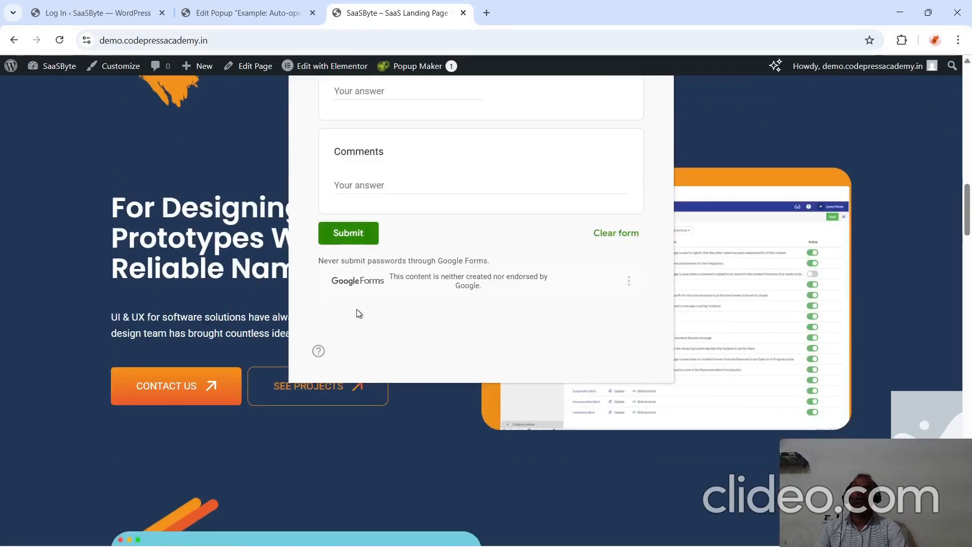
{"action": "scroll", "coordinate": [347, 321], "scroll_direction": "up", "scroll_amount": 6}
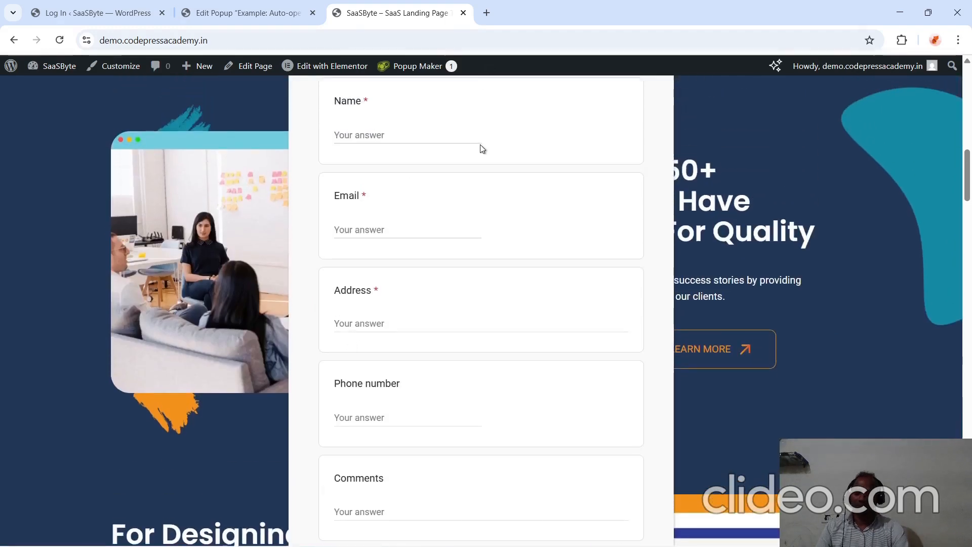
Return to the demo site's WordPress login page.
{"action": "left_click", "coordinate": [111, 5]}
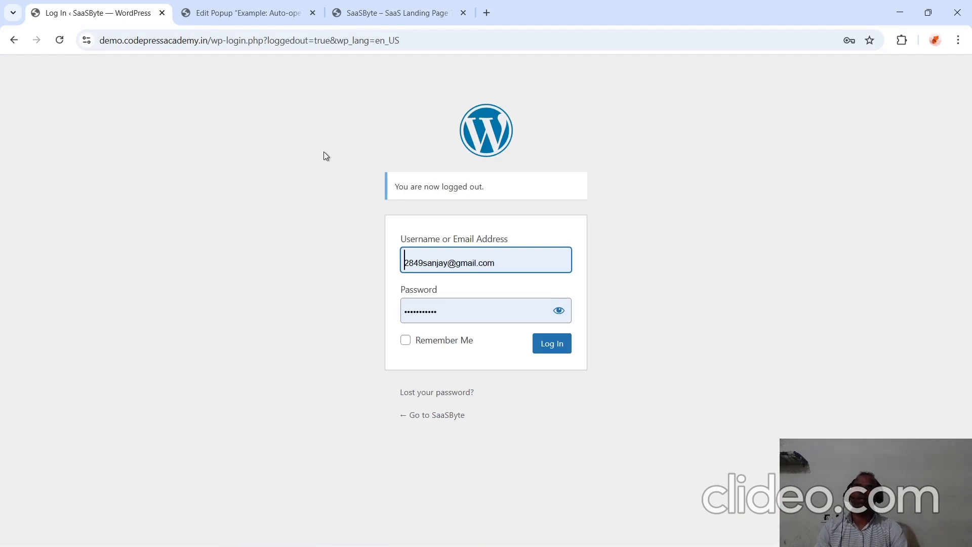